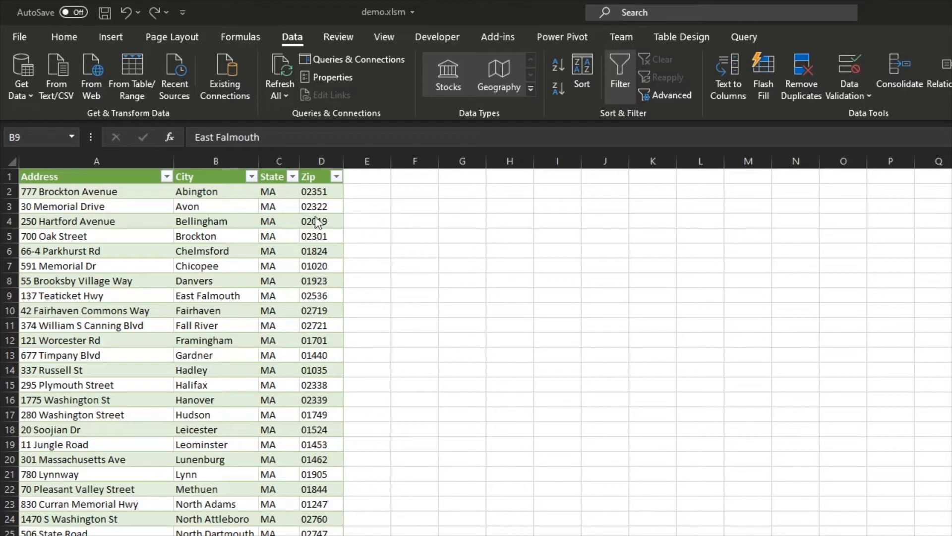
# Delete the Zip column from the address table
pyautogui.click(320, 160)
pyautogui.rightClick(319, 160)
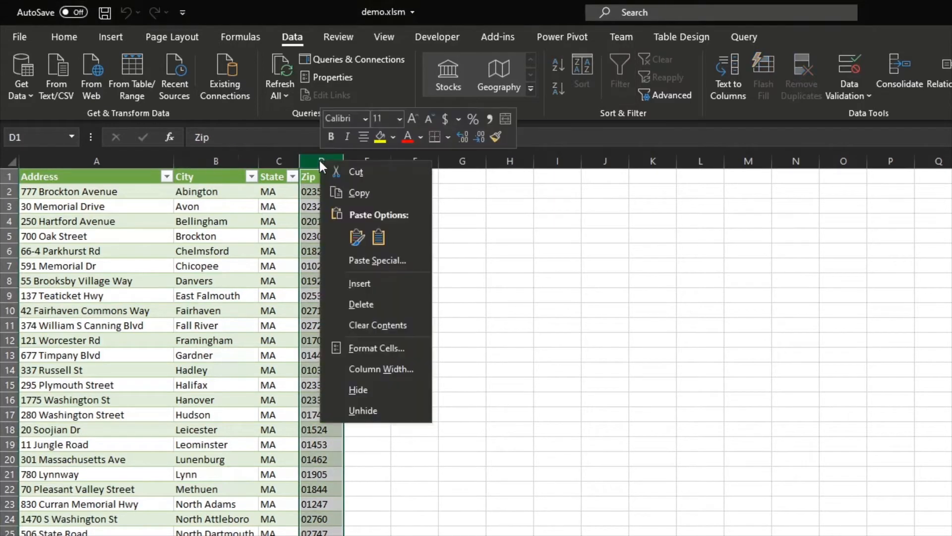
pyautogui.click(356, 305)
# Copy the Address, City and State data from the header row down to the last row
pyautogui.click(272, 277)
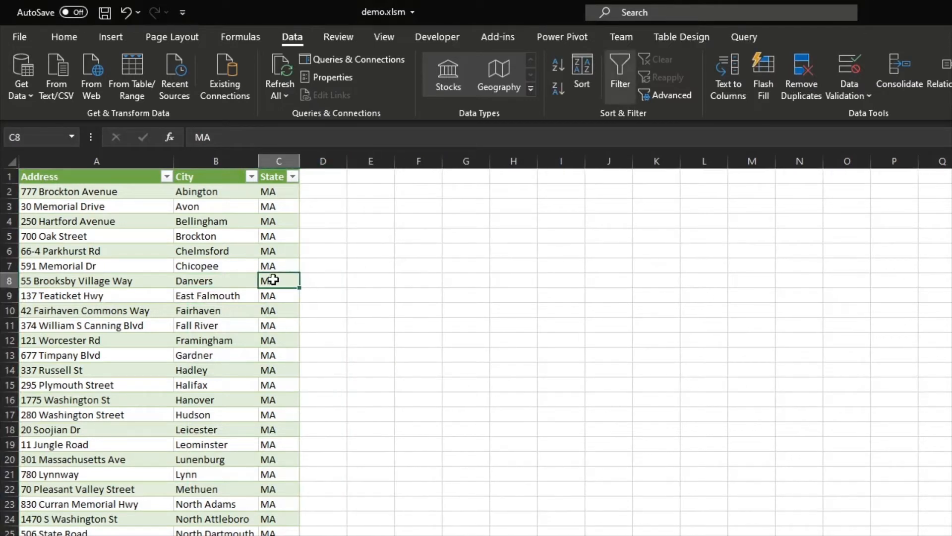
pyautogui.click(241, 353)
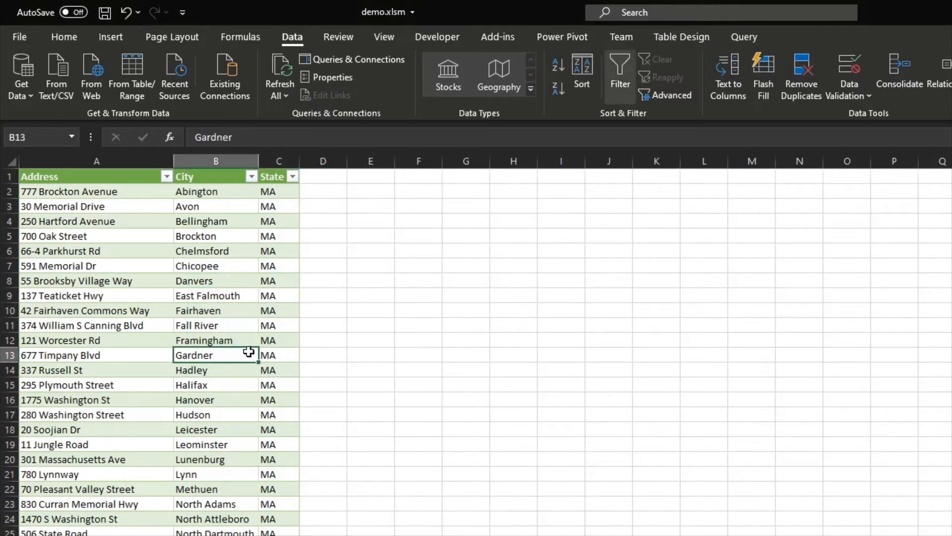
pyautogui.moveTo(88, 179); pyautogui.dragTo(266, 251)
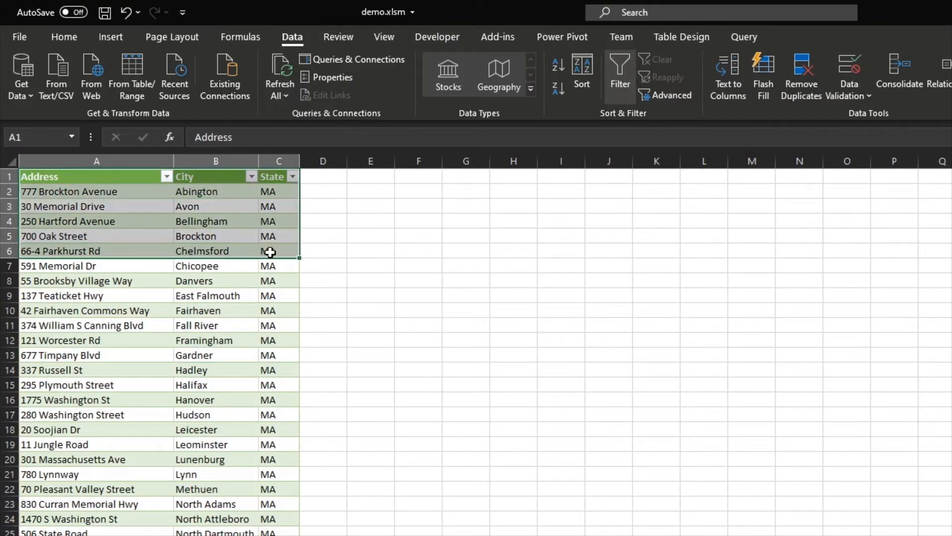
pyautogui.hotkey('ctrl', 'shift', 'Down')
pyautogui.hotkey('ctrl', 'c')
# Paste the copied address data as values into cell A1 of another sheet
pyautogui.click(191, 535)
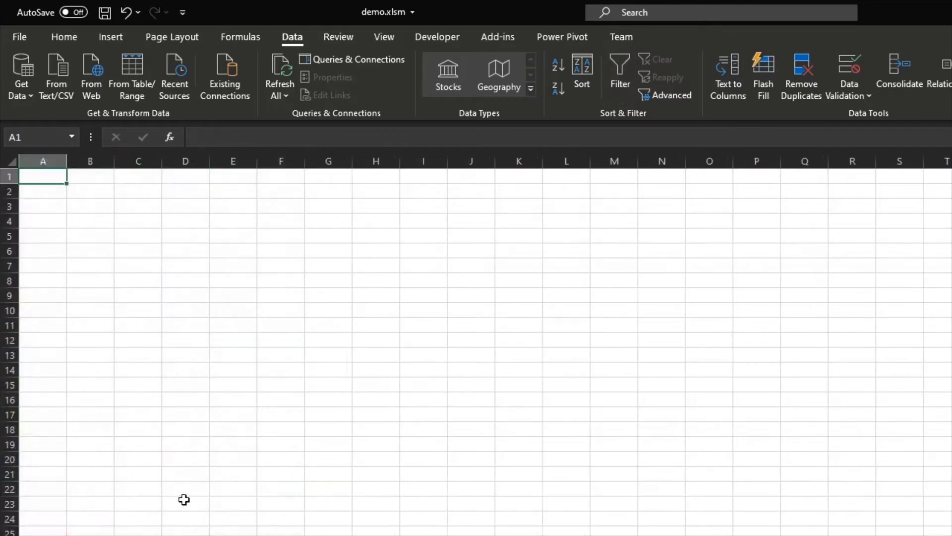
pyautogui.rightClick(36, 176)
pyautogui.click(106, 253)
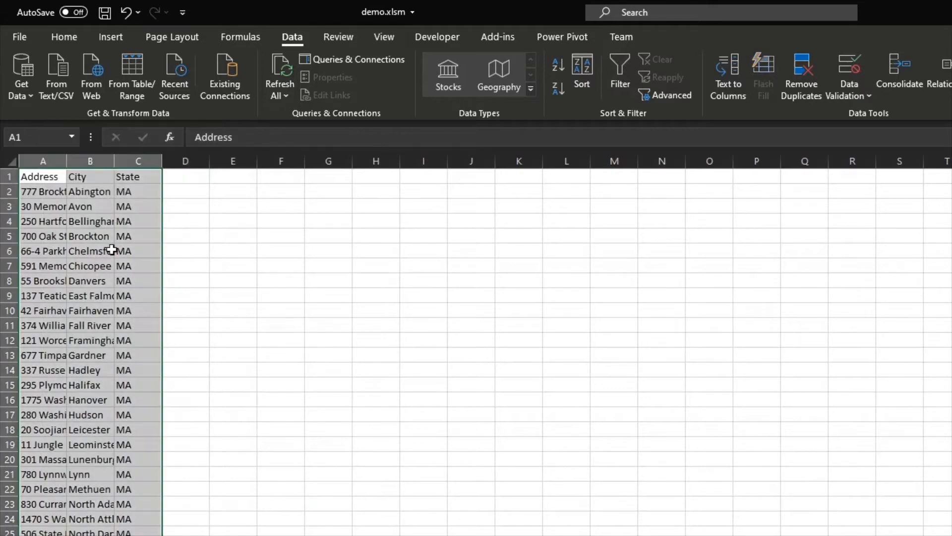
# Autofit the widths of columns A through C
pyautogui.moveTo(138, 161); pyautogui.dragTo(68, 165)
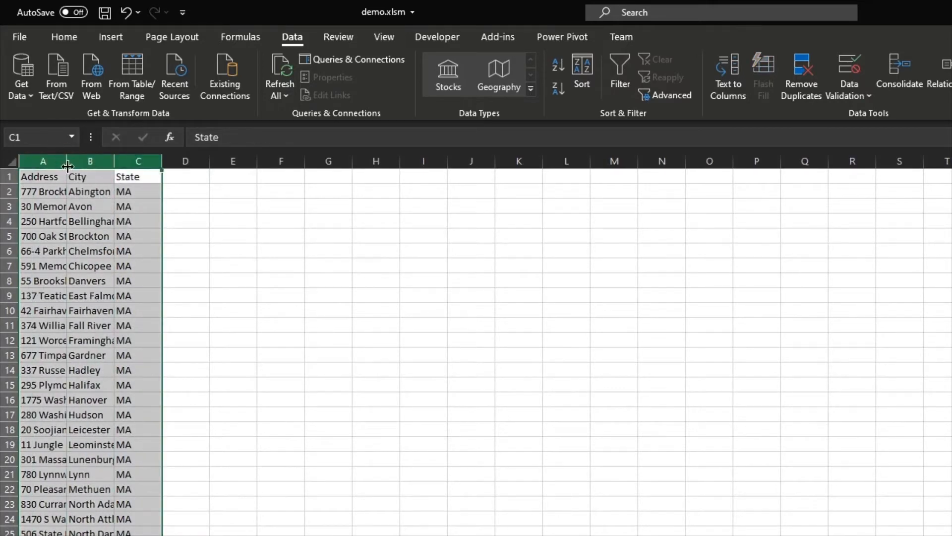
pyautogui.doubleClick(68, 165)
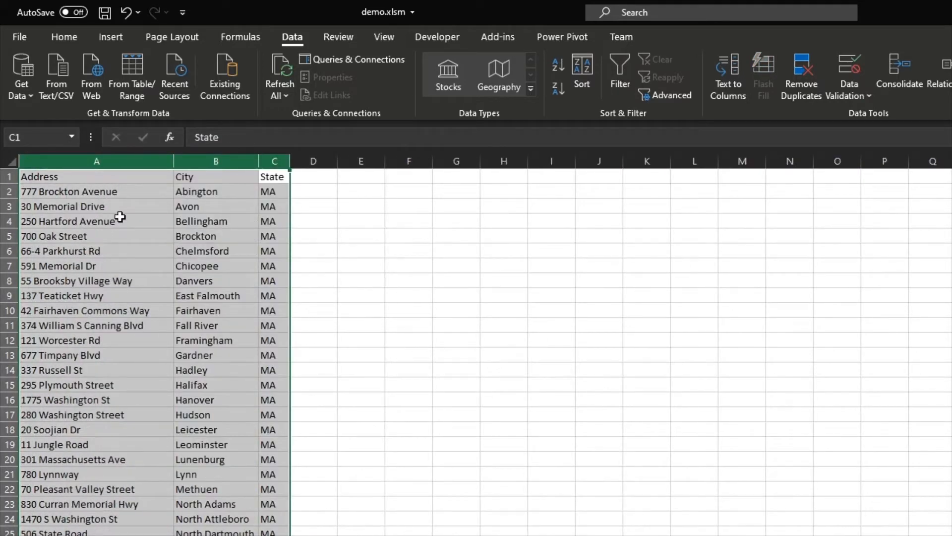
pyautogui.click(205, 245)
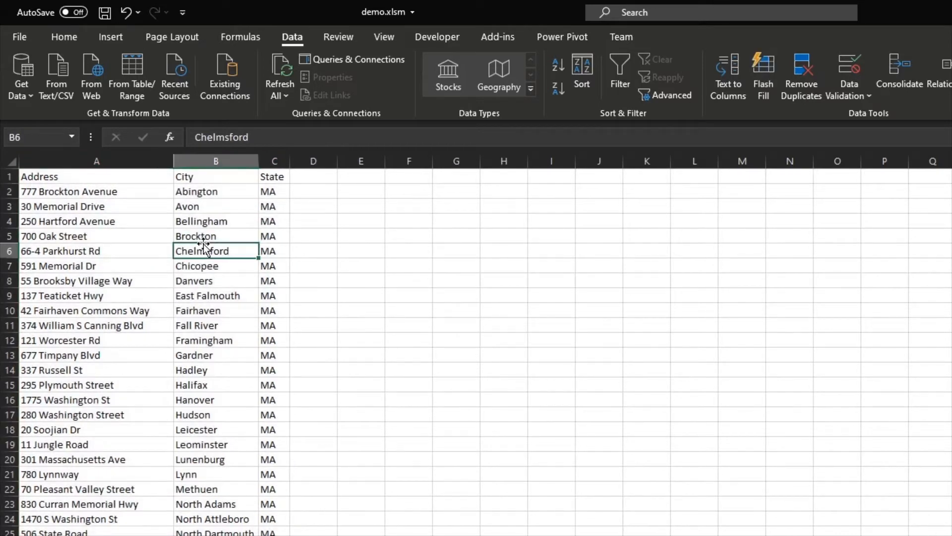
pyautogui.click(219, 280)
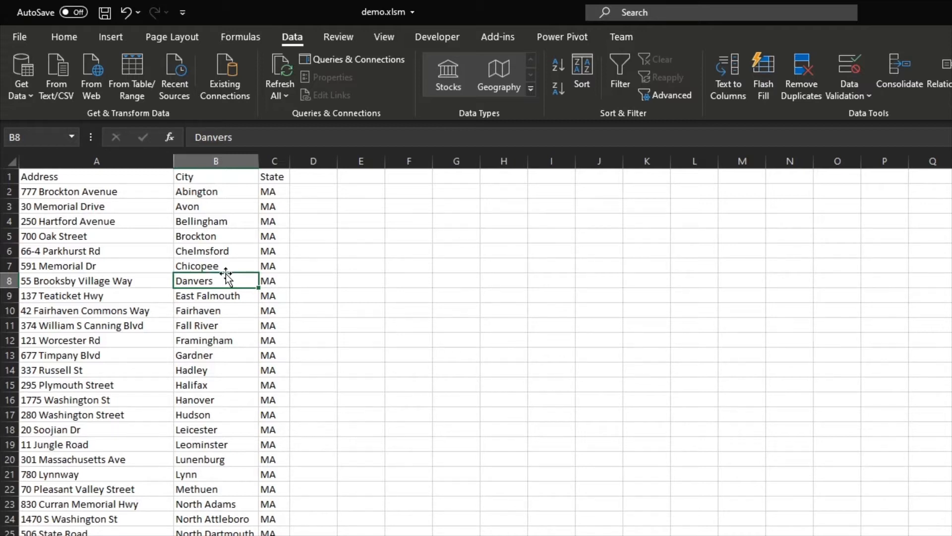
# Switch to the browser and copy the USPS QuickZipAction request URL from the network inspector's headers
pyautogui.hotkey('alt', 'Tab')
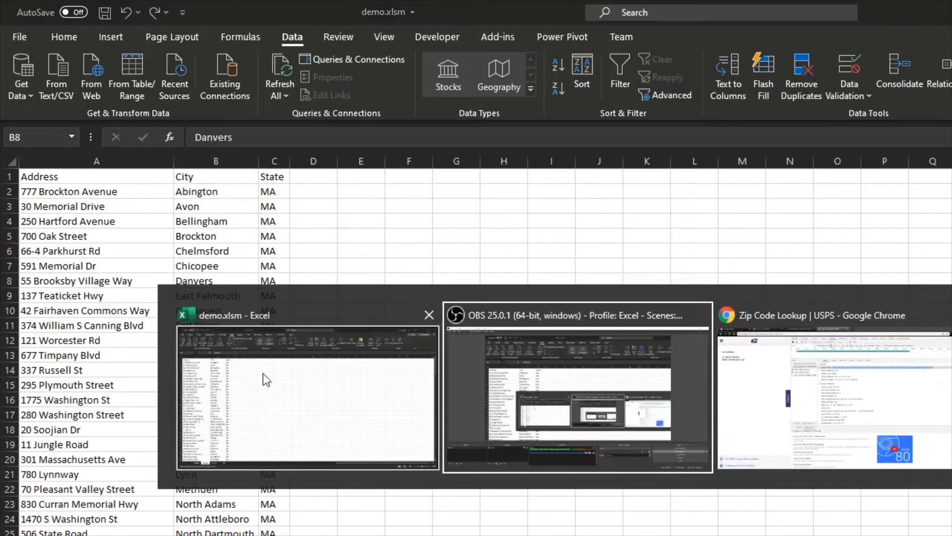
pyautogui.hotkey('alt', 'Tab')
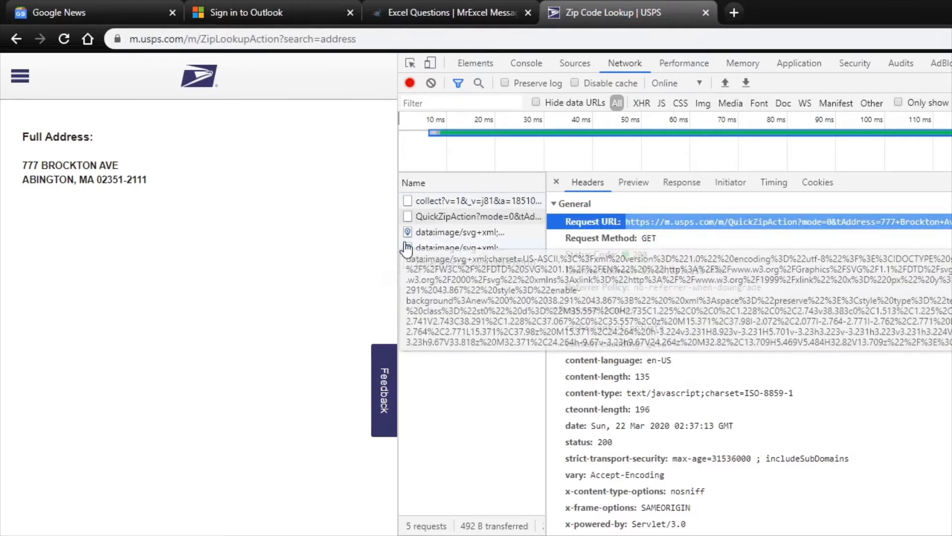
pyautogui.moveTo(398, 245); pyautogui.dragTo(124, 265)
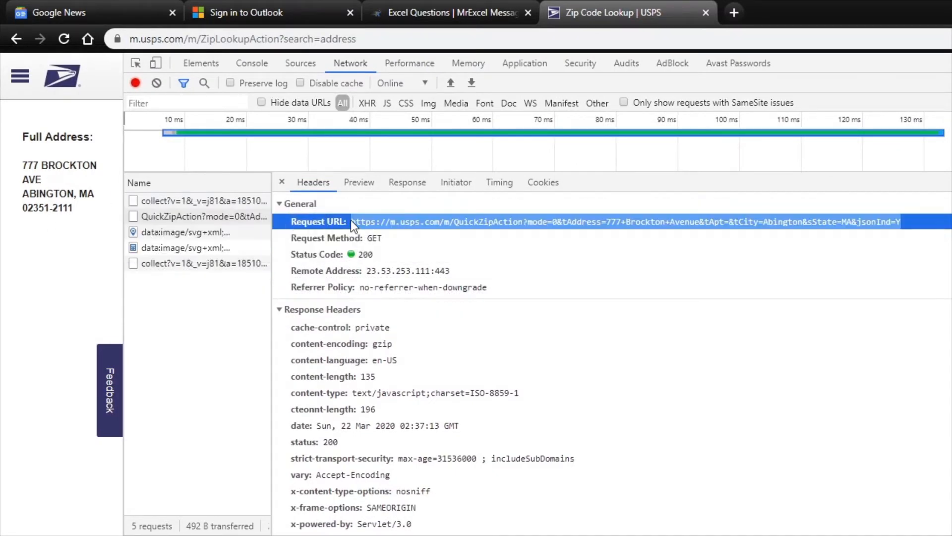
pyautogui.click(350, 220)
pyautogui.moveTo(352, 221); pyautogui.dragTo(920, 225)
pyautogui.hotkey('alt', 'Tab')
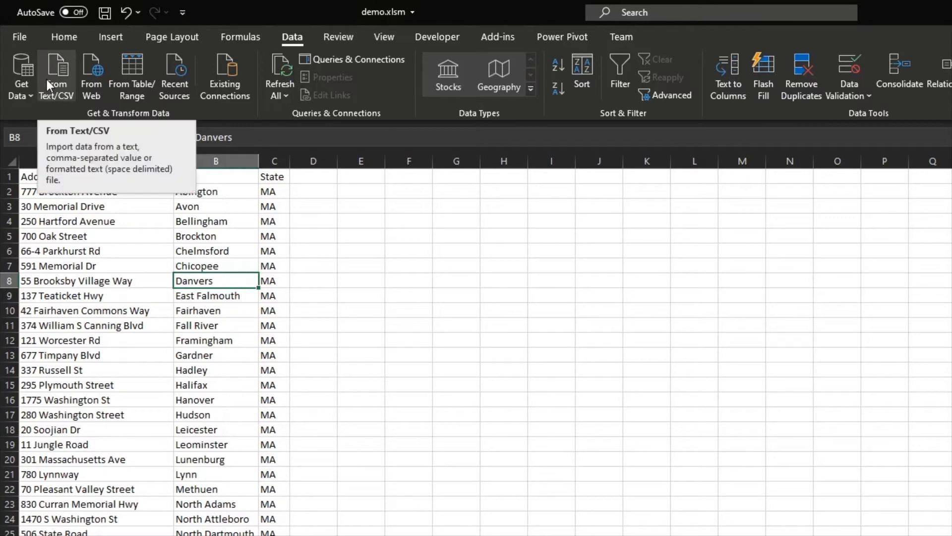
# Create a From Web query using the copied USPS request URL
pyautogui.click(13, 93)
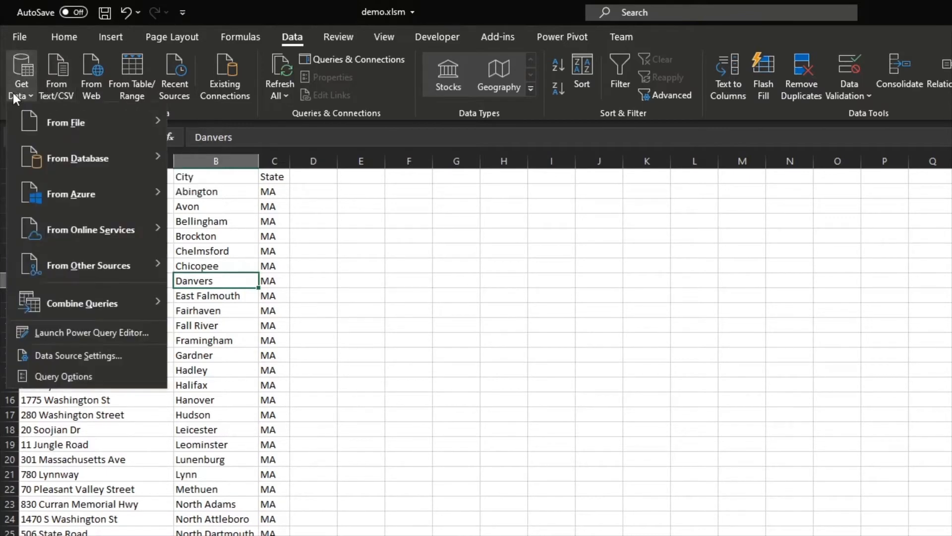
pyautogui.moveTo(66, 267)
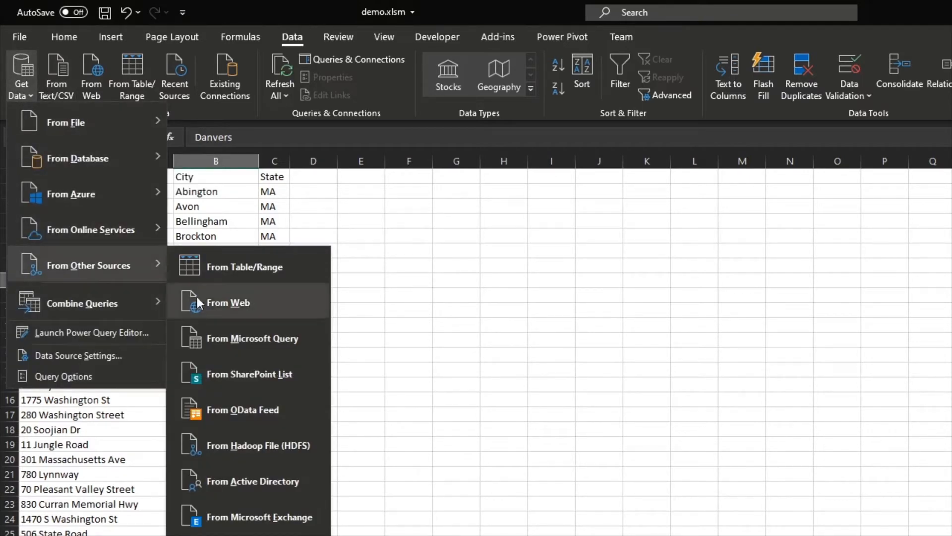
pyautogui.click(240, 306)
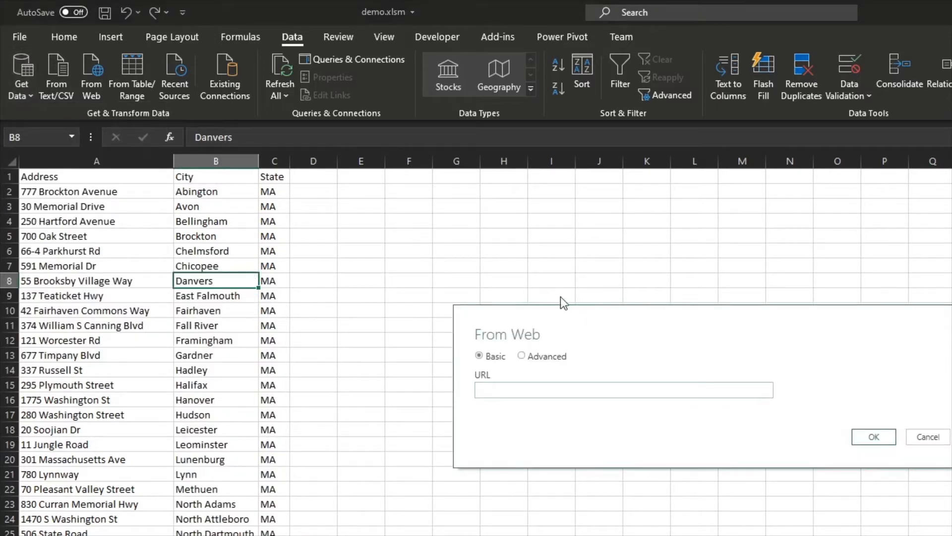
pyautogui.hotkey('ctrl', 'v')
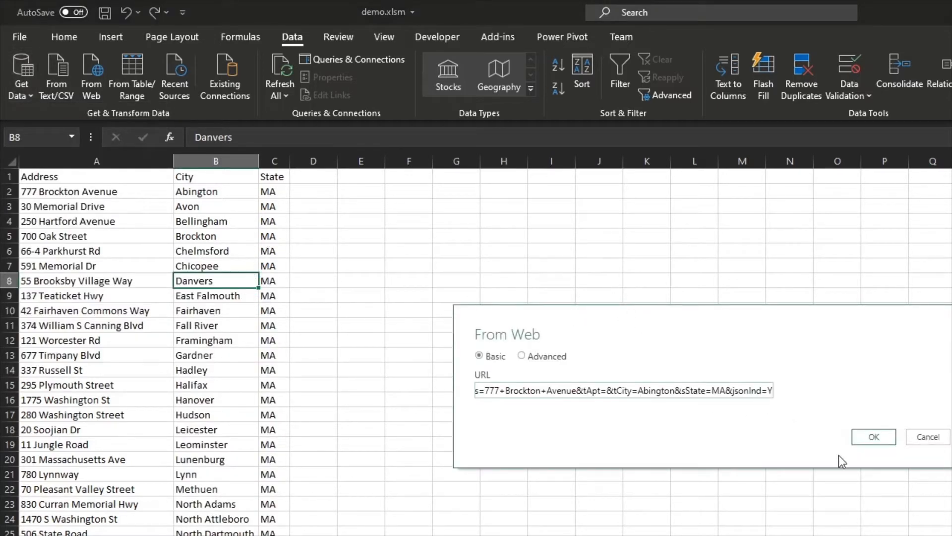
pyautogui.click(875, 440)
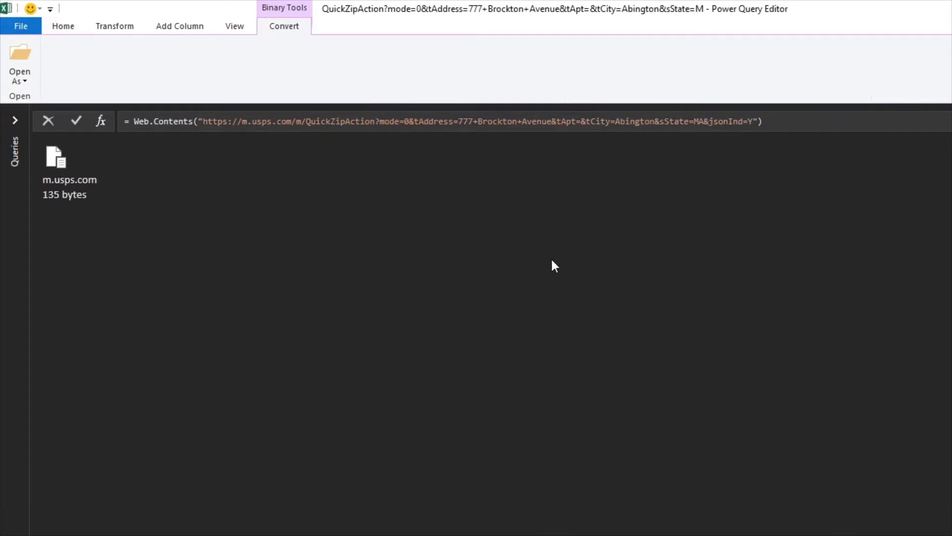
# Open the returned m.usps.com file as a table and widen Column1 to show the full response
pyautogui.doubleClick(71, 181)
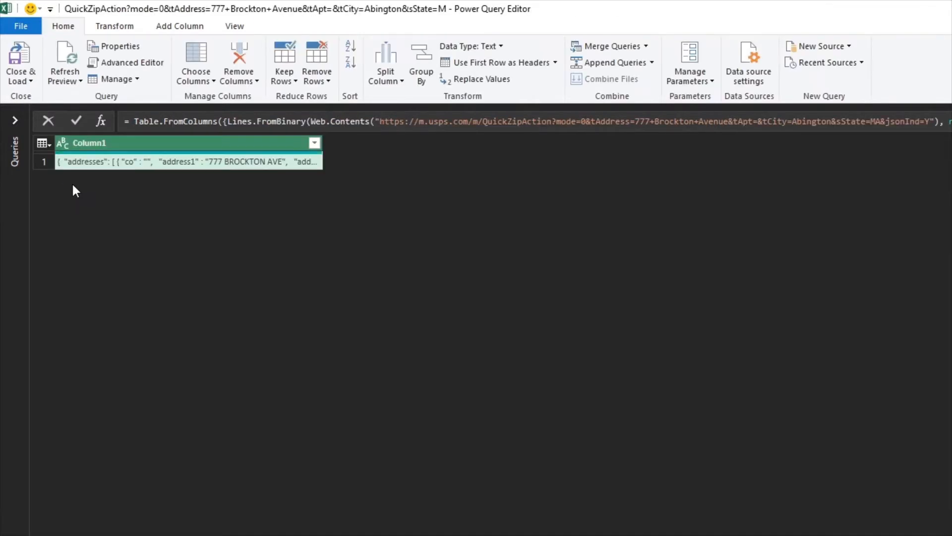
pyautogui.moveTo(323, 143); pyautogui.dragTo(628, 182)
pyautogui.moveTo(630, 144); pyautogui.dragTo(736, 161)
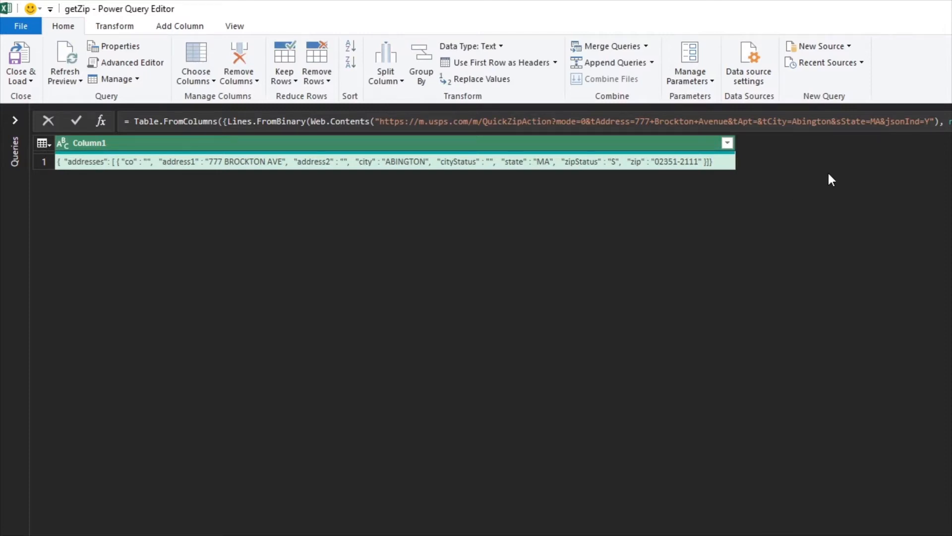
# Open a new browser tab and search for power query functions json
pyautogui.hotkey('alt', 'Tab')
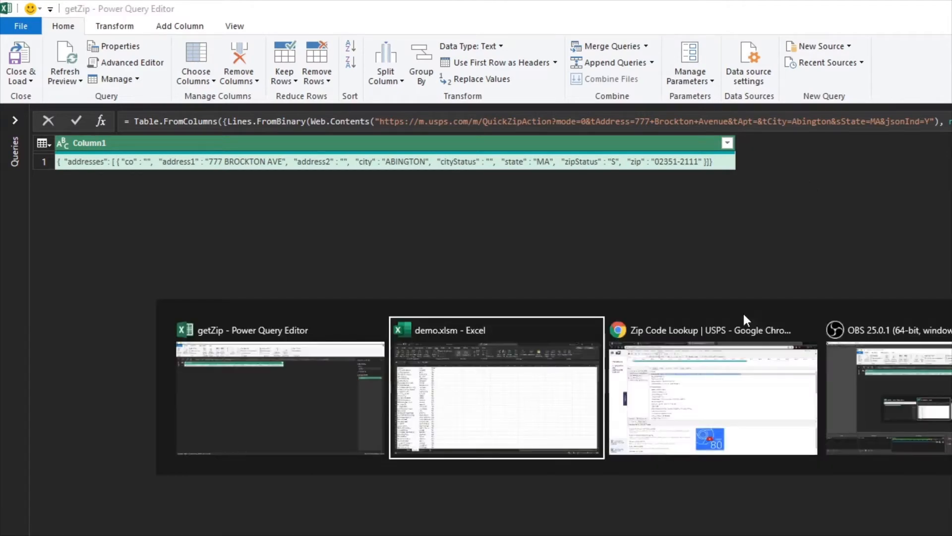
pyautogui.click(743, 329)
pyautogui.click(742, 11)
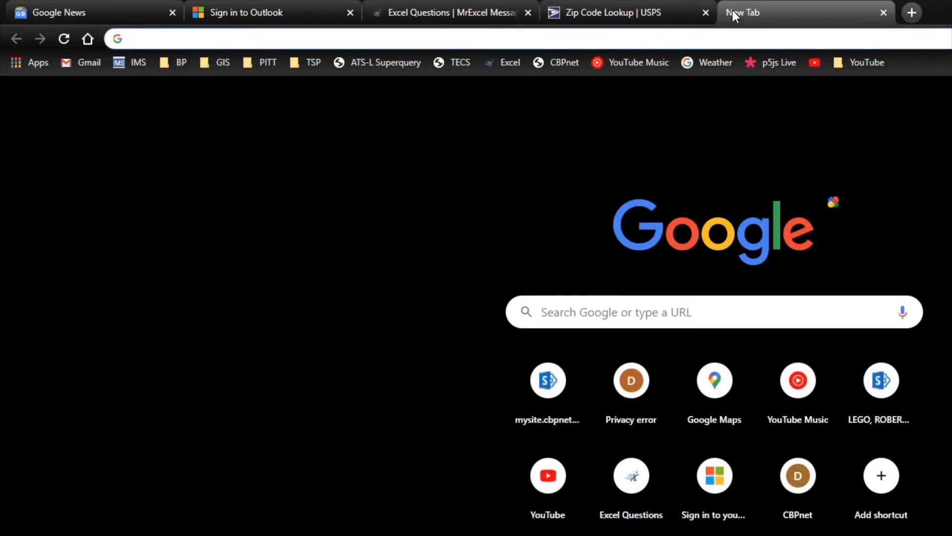
pyautogui.write('power query functions ')
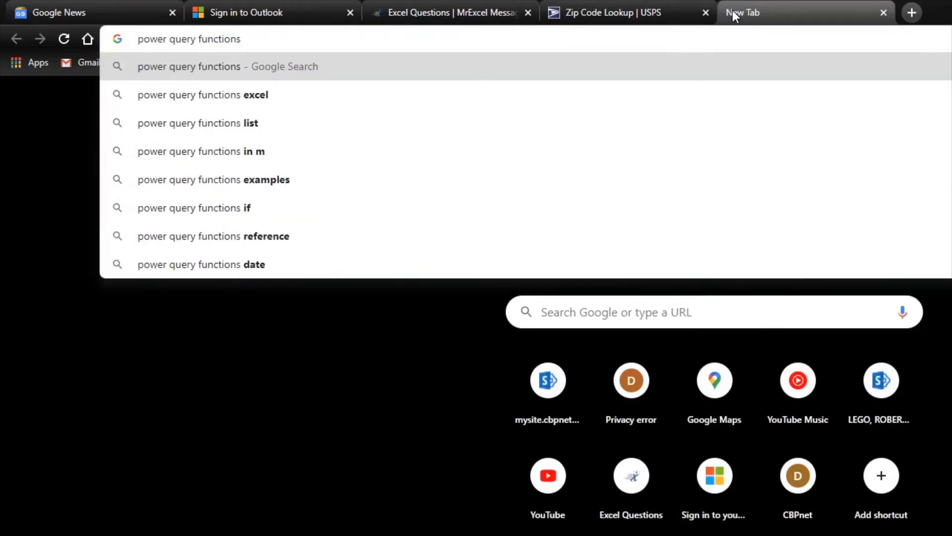
pyautogui.write('json')
pyautogui.press('Return')
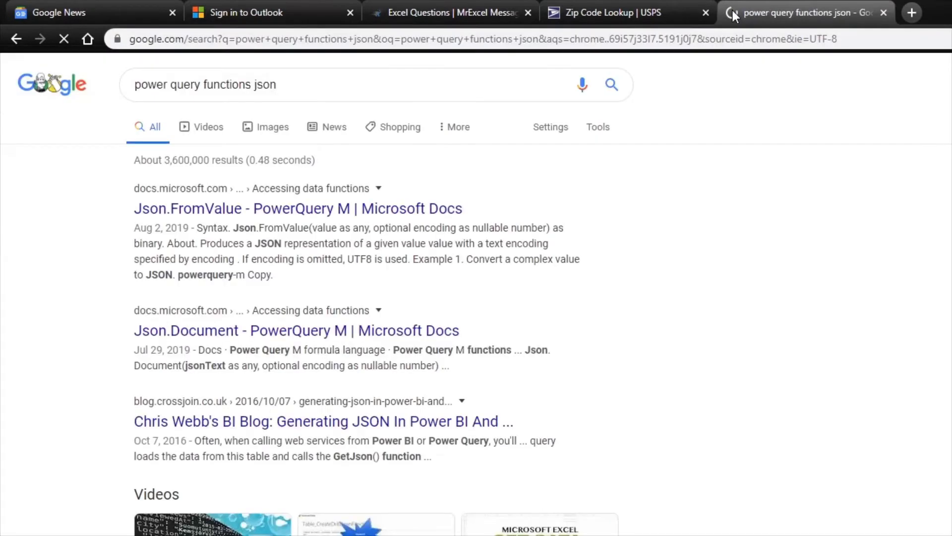
# Read the Microsoft Docs pages for Json.FromValue and Json.Document, then return to the query editor
pyautogui.click(248, 208)
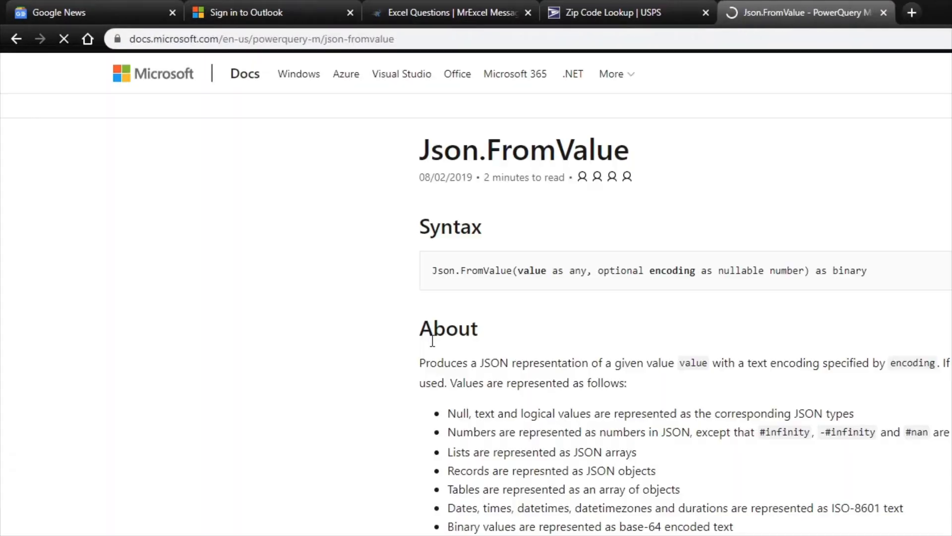
pyautogui.scroll(2, 199, 243)
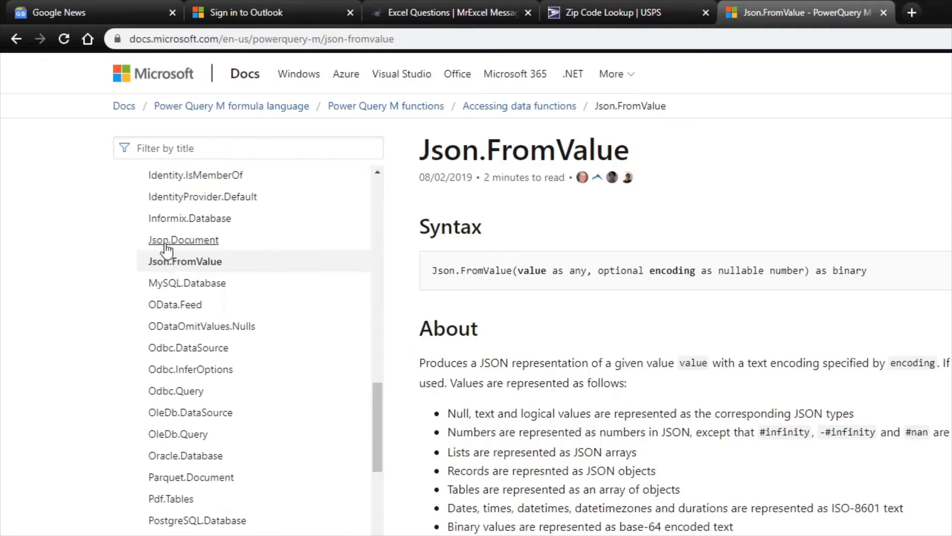
pyautogui.click(199, 241)
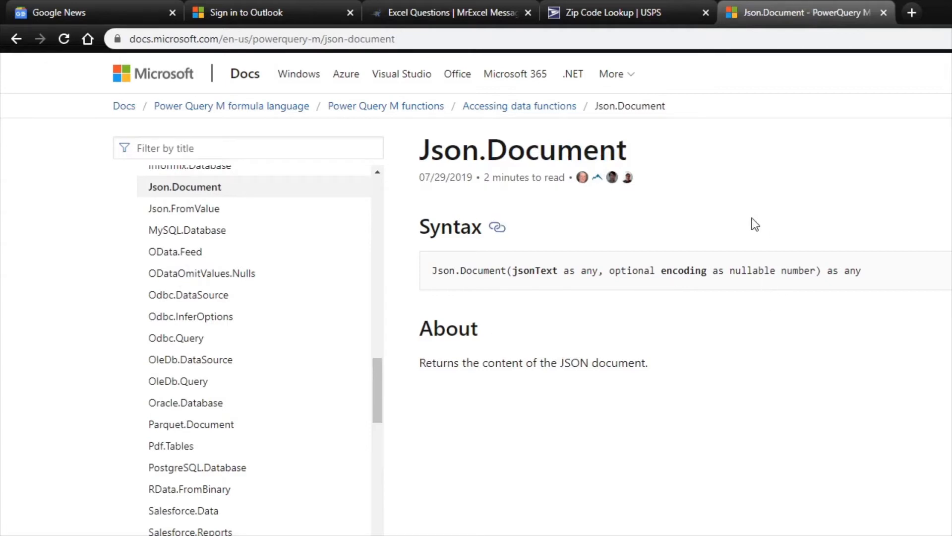
pyautogui.hotkey('alt', 'Tab')
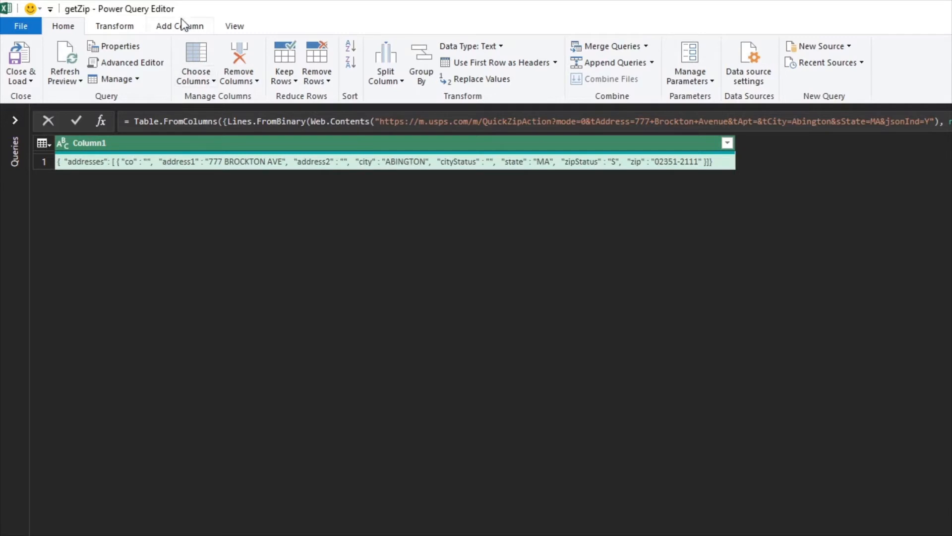
# Add a custom column named Custom with the formula Json.Document([Column1])
pyautogui.click(165, 28)
pyautogui.click(70, 59)
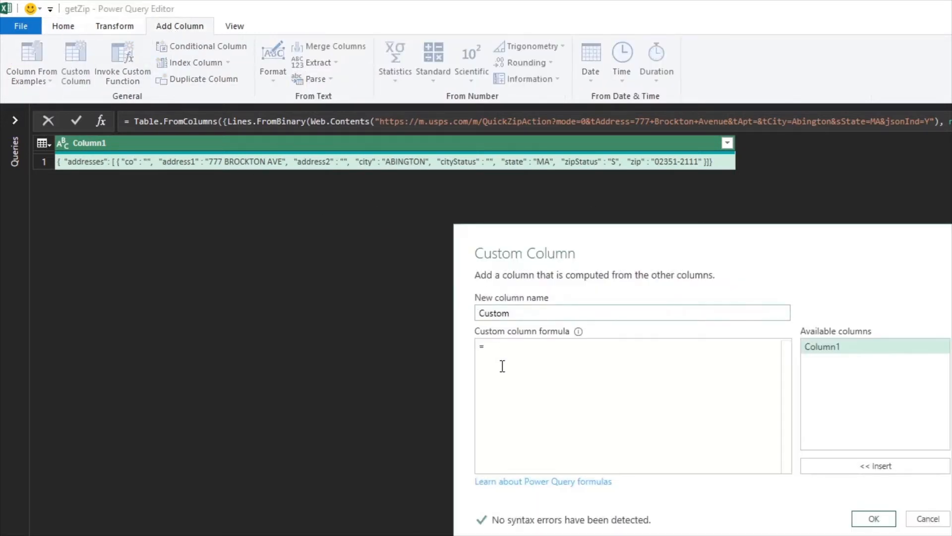
pyautogui.click(510, 394)
pyautogui.write('JSON.')
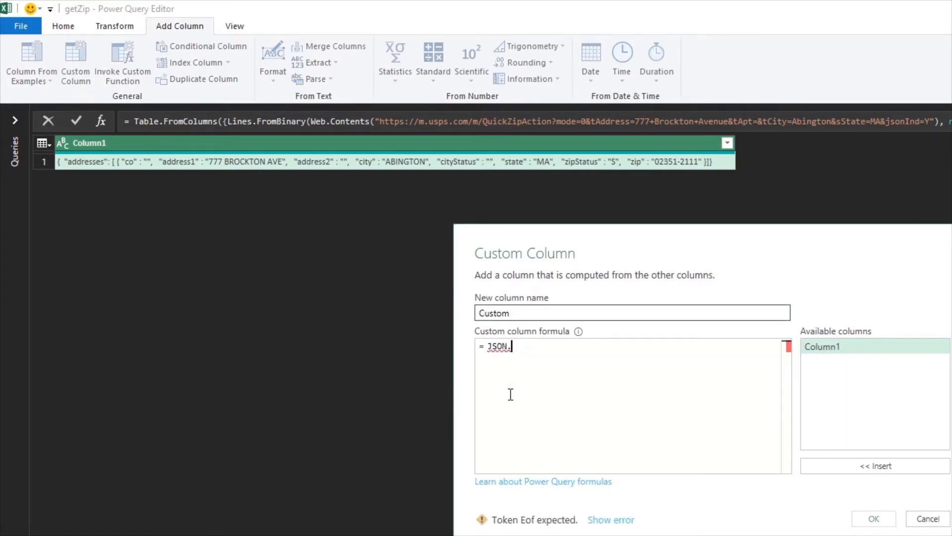
pyautogui.write('d')
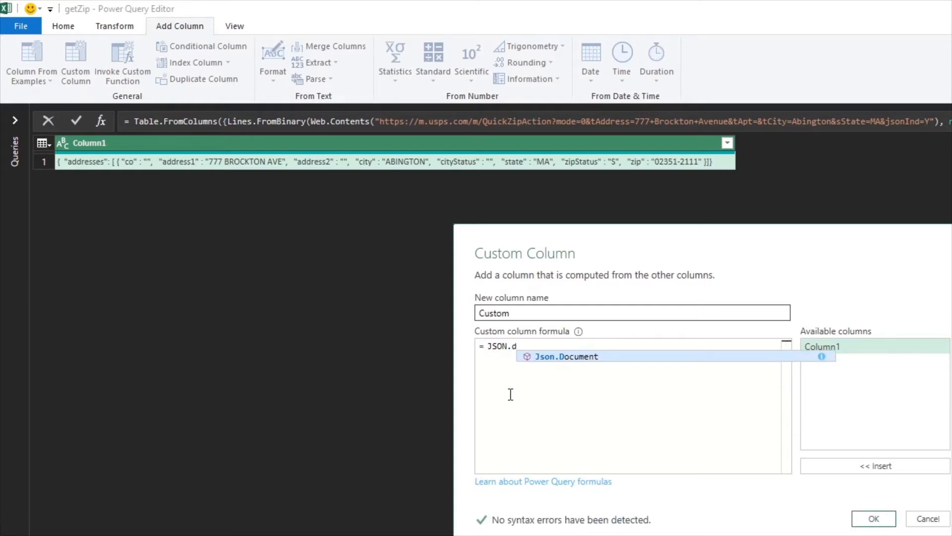
pyautogui.press('Tab')
pyautogui.write('(')
pyautogui.doubleClick(865, 347)
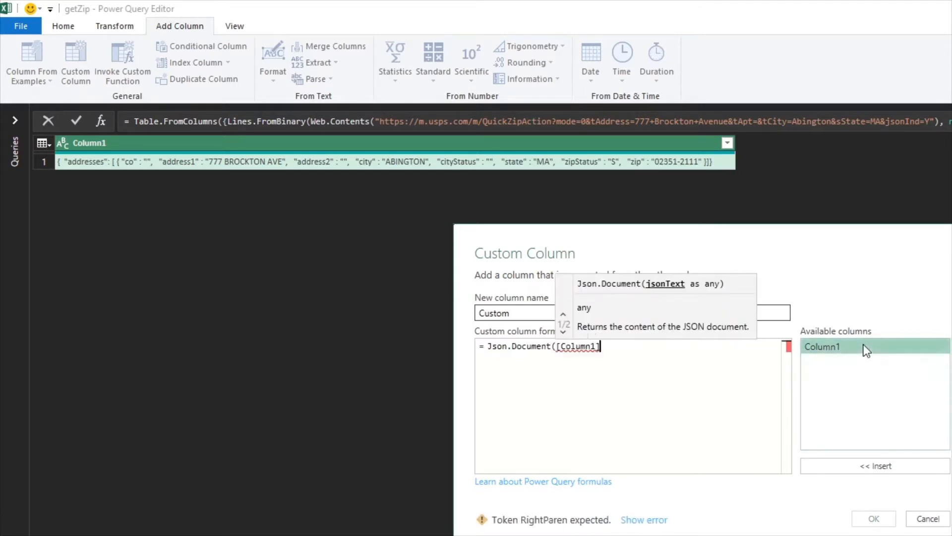
pyautogui.write(')')
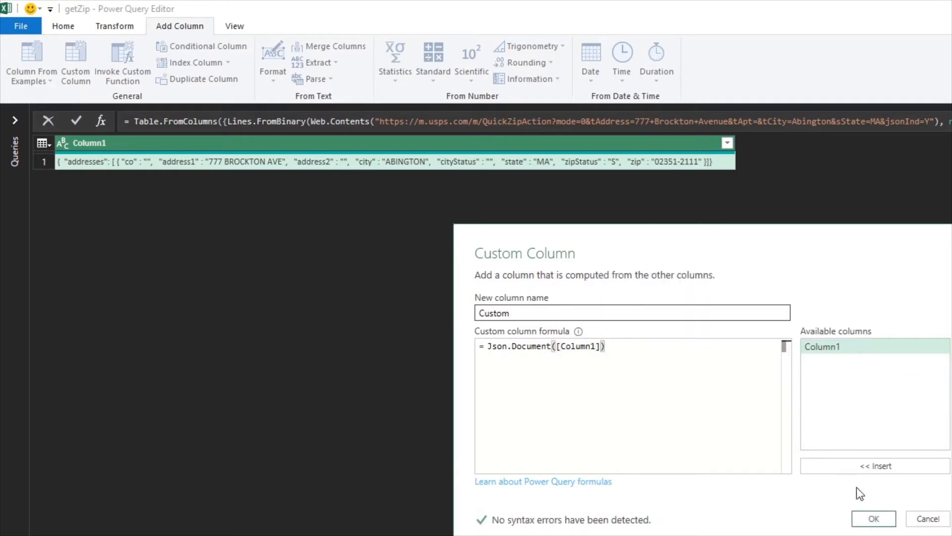
pyautogui.click(871, 518)
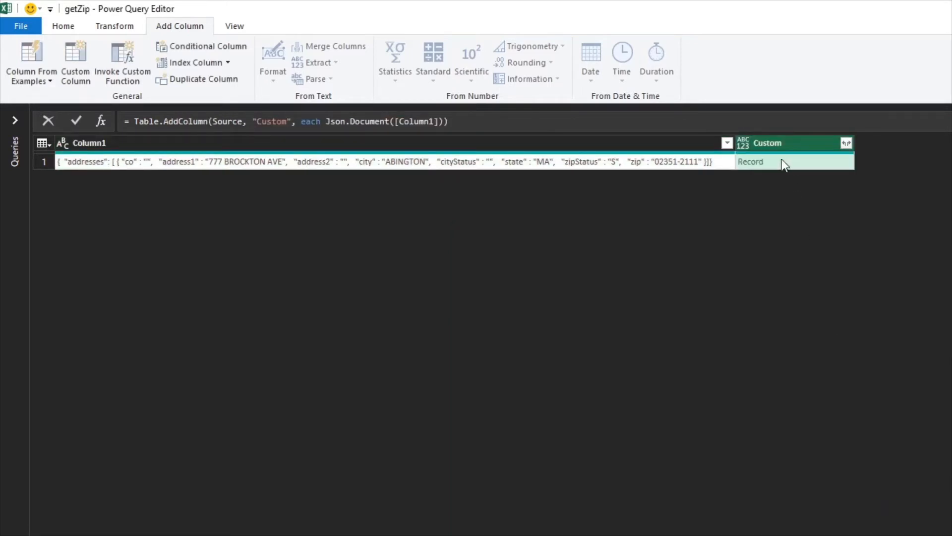
# Drill into the record value in the Custom column
pyautogui.click(751, 162)
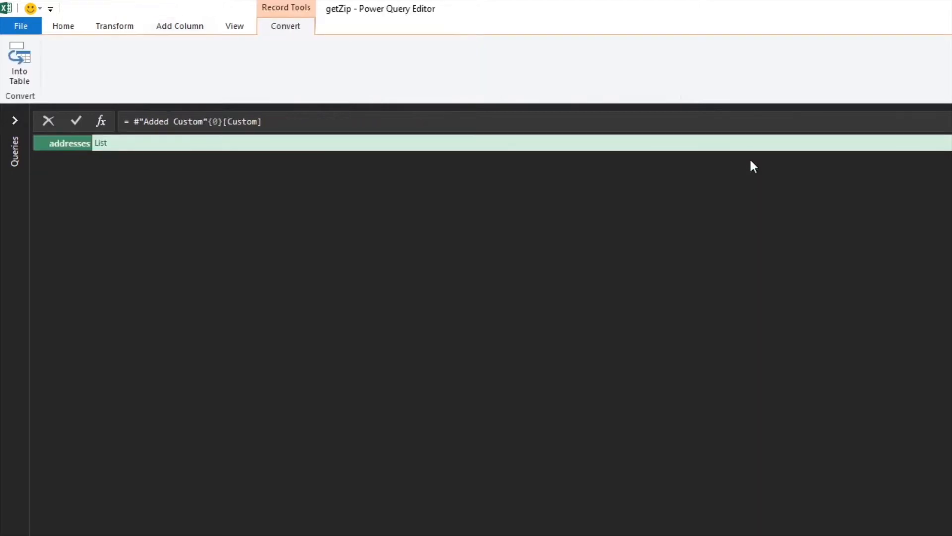
# Delete the custom column and drill-down steps, then open the query's code in a maximised Advanced Editor
pyautogui.click(101, 145)
pyautogui.click(77, 159)
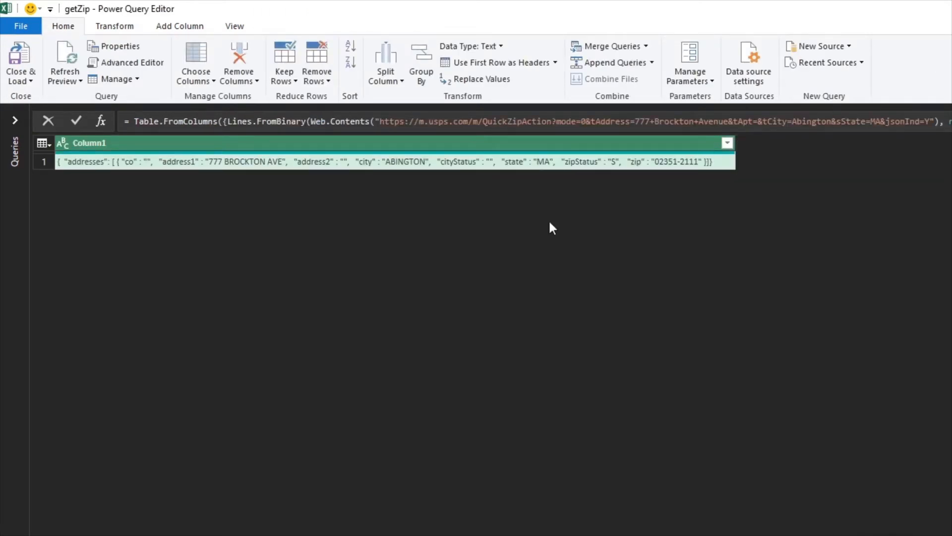
pyautogui.click(125, 62)
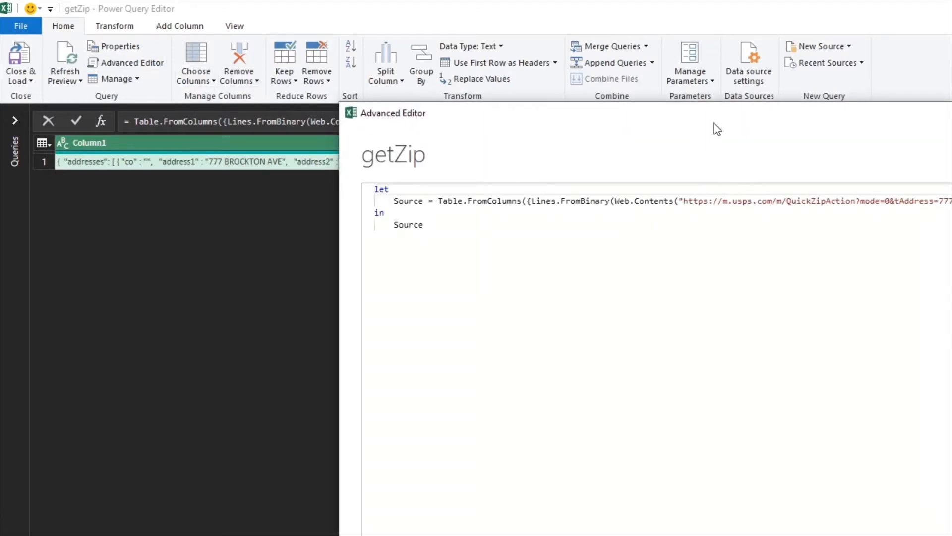
pyautogui.moveTo(707, 117); pyautogui.dragTo(417, 42)
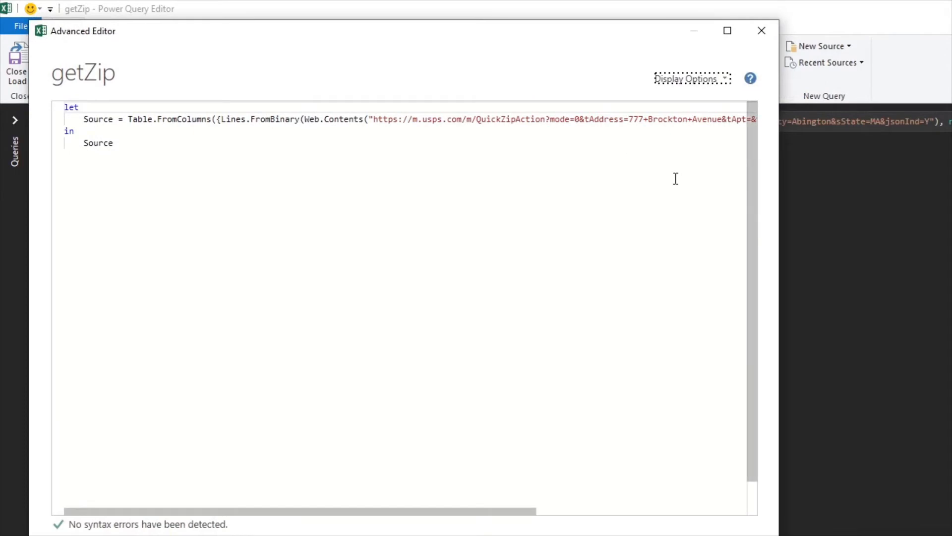
pyautogui.moveTo(779, 193); pyautogui.dragTo(951, 194)
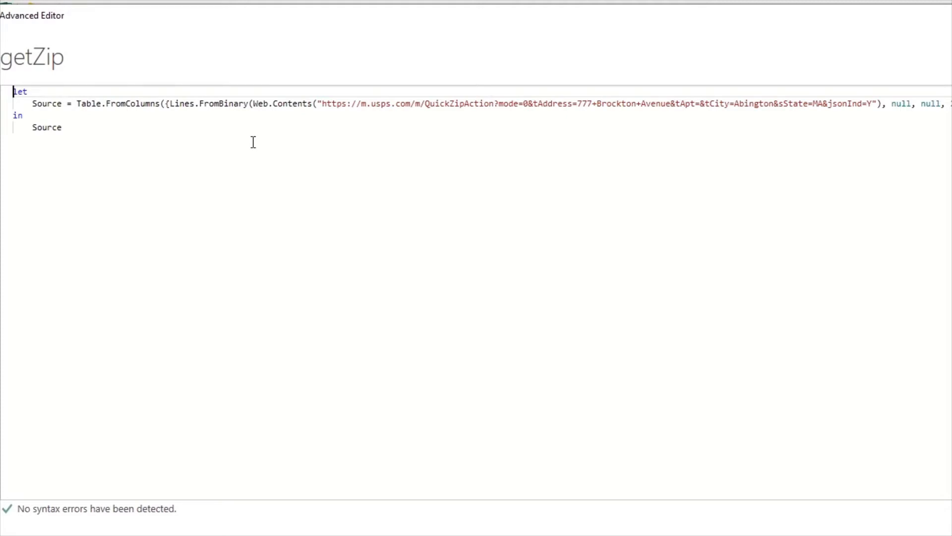
# Add a comma after the Source line and insert a new empty line below it
pyautogui.press('Down')
pyautogui.press('Right')
pyautogui.press('Right')
pyautogui.press('Right')
pyautogui.press('Right')
pyautogui.press('Right')
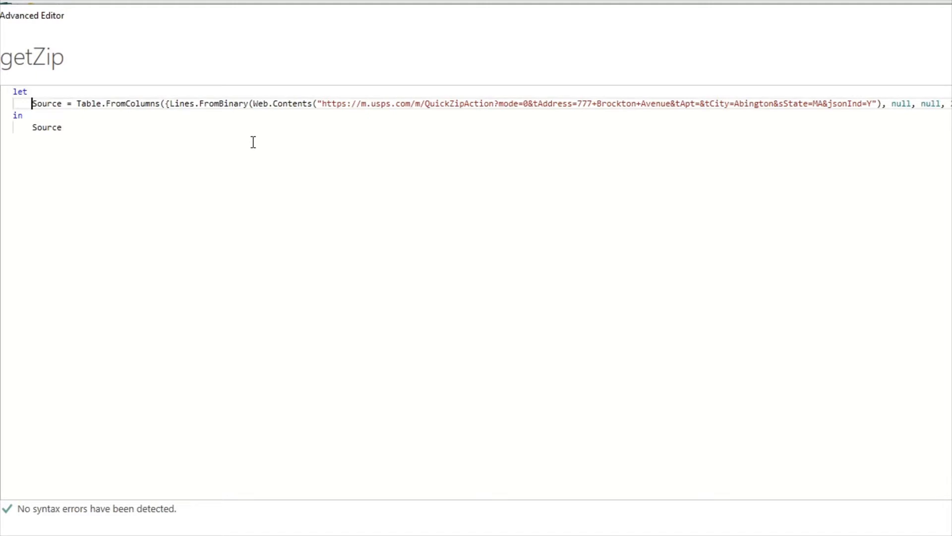
pyautogui.press('Left')
pyautogui.press('End')
pyautogui.write(',')
pyautogui.press('Return')
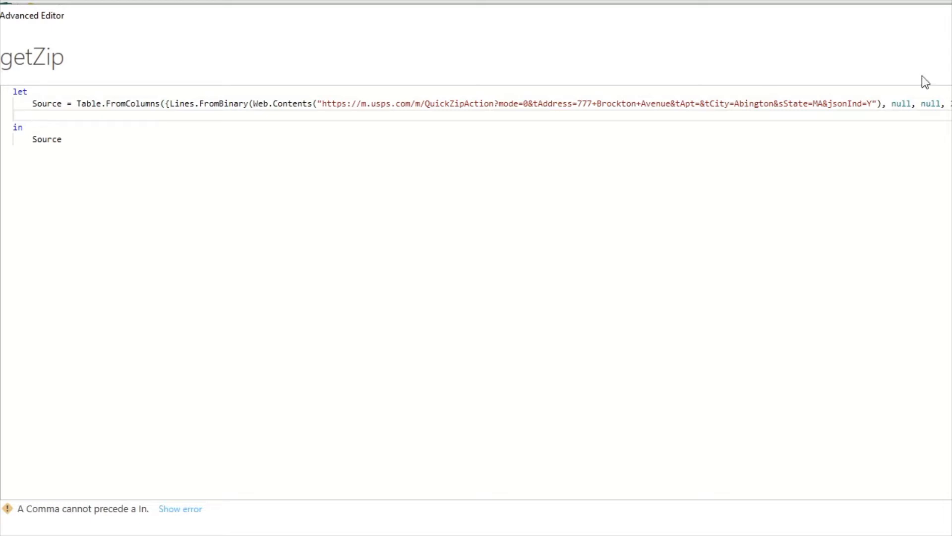
pyautogui.moveTo(126, 103); pyautogui.dragTo(425, 101)
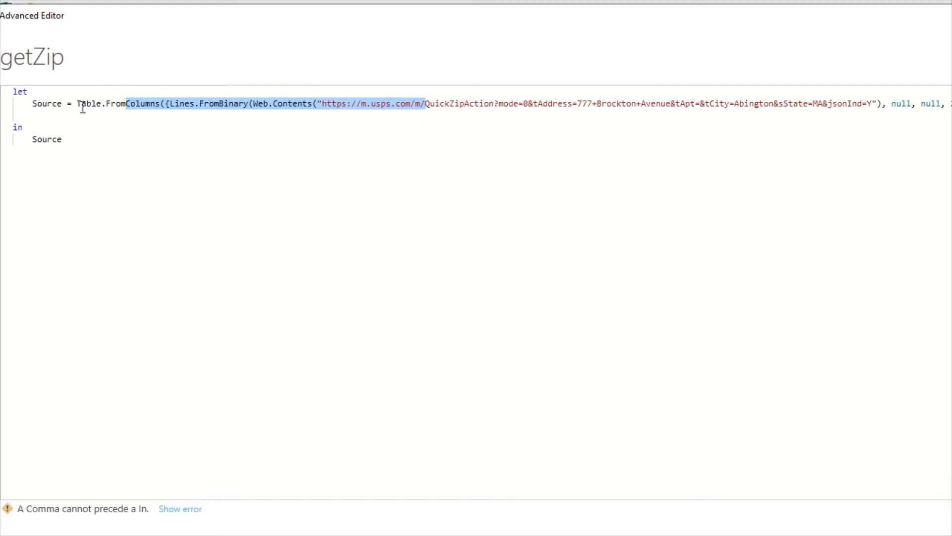
pyautogui.click(69, 113)
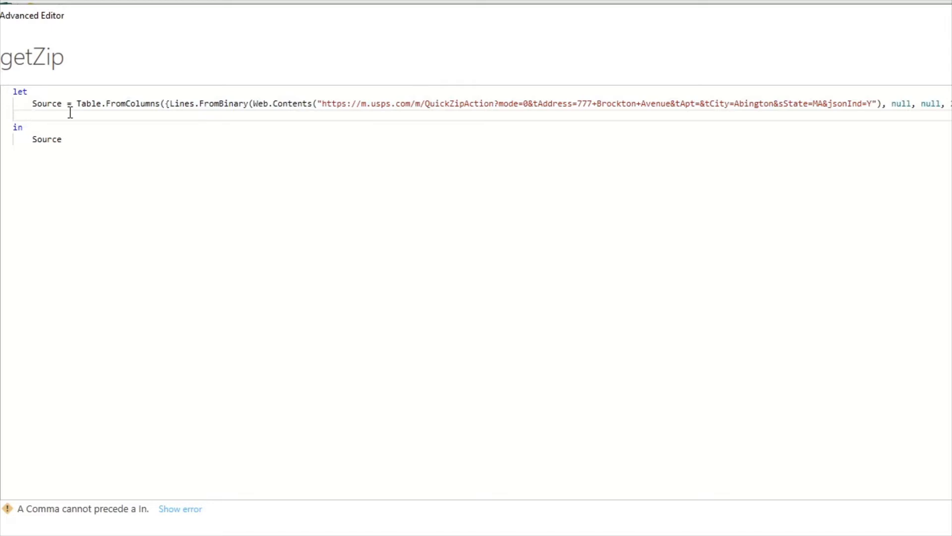
# Start a new step named Transform that calls Table.TransformColumns
pyautogui.write('Trans')
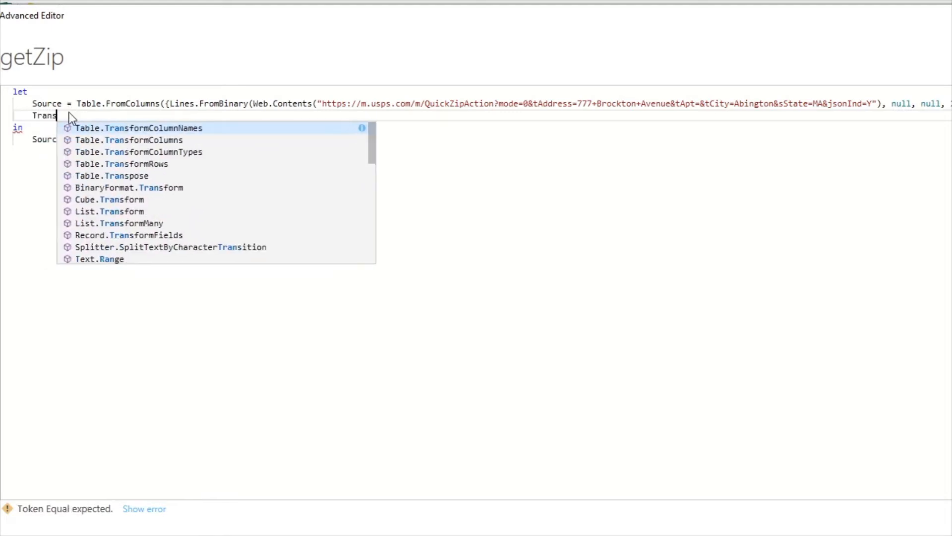
pyautogui.write('form = ')
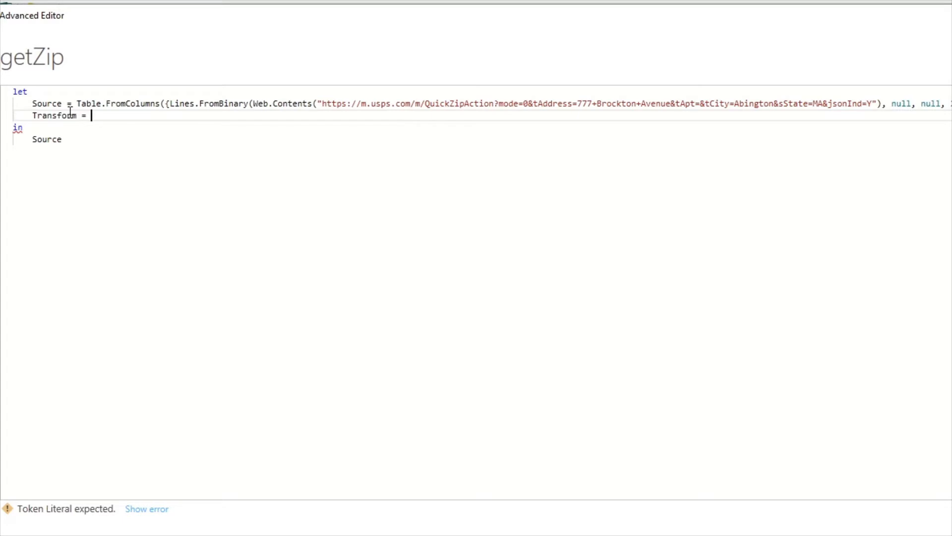
pyautogui.write('Table.Tr')
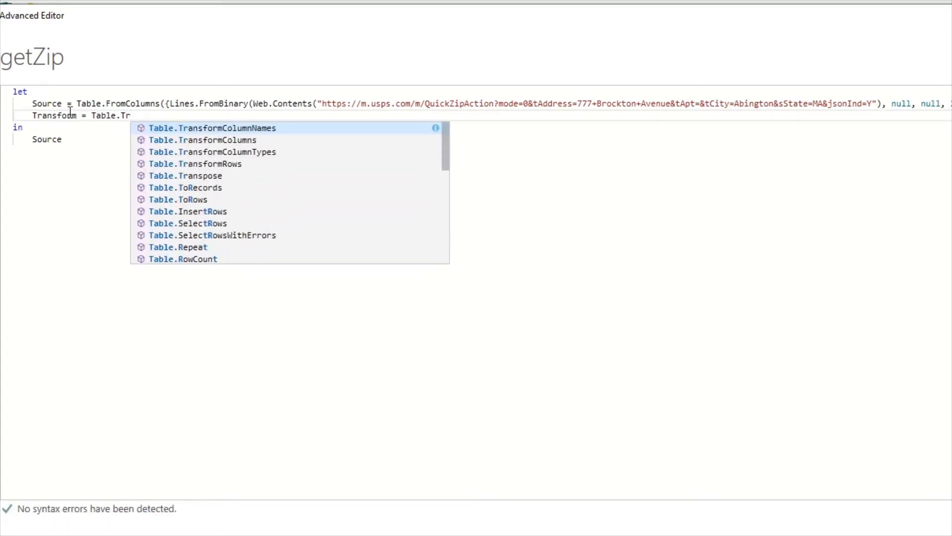
pyautogui.press('Escape')
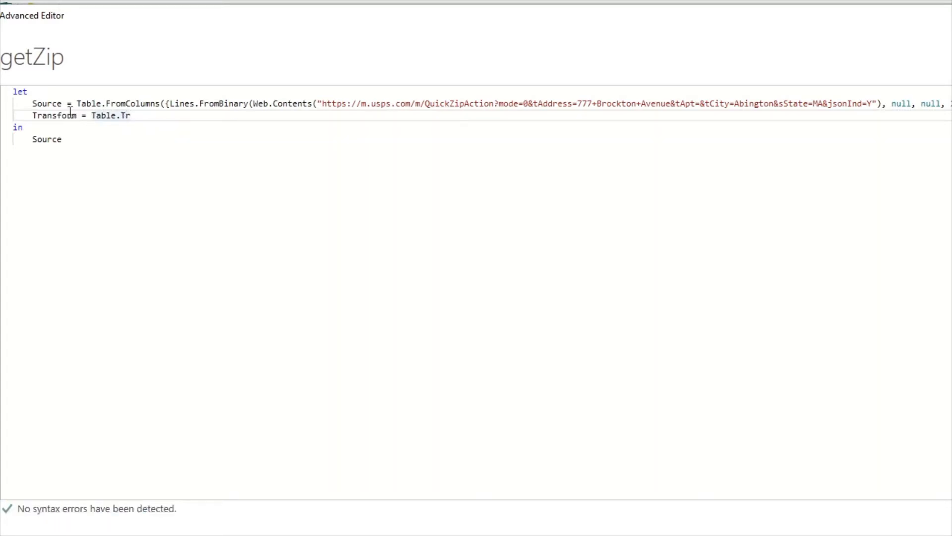
pyautogui.write('a')
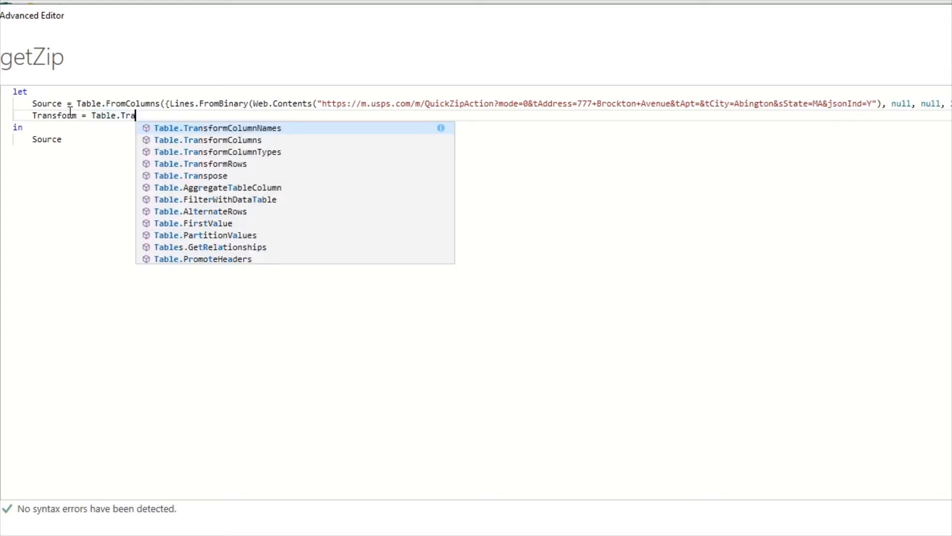
pyautogui.press('Down')
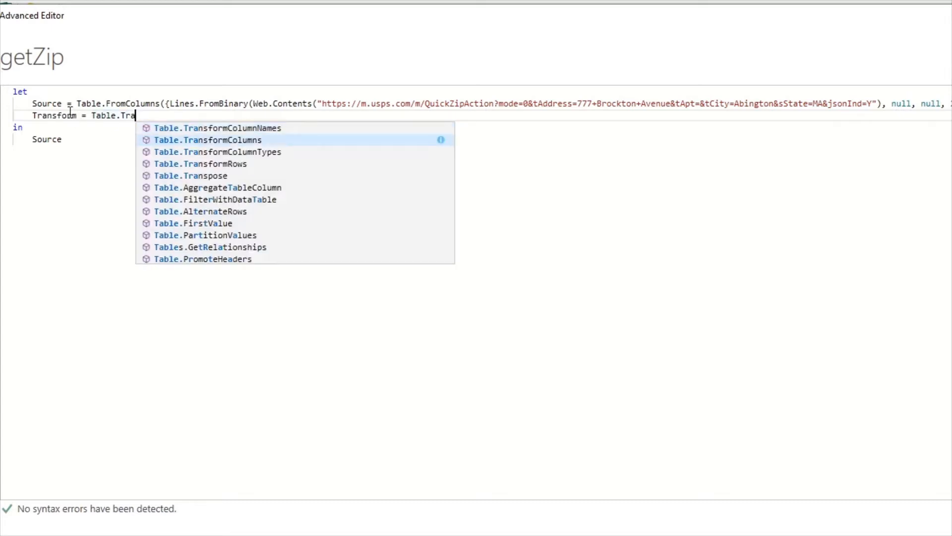
pyautogui.press('Tab')
pyautogui.write('(')
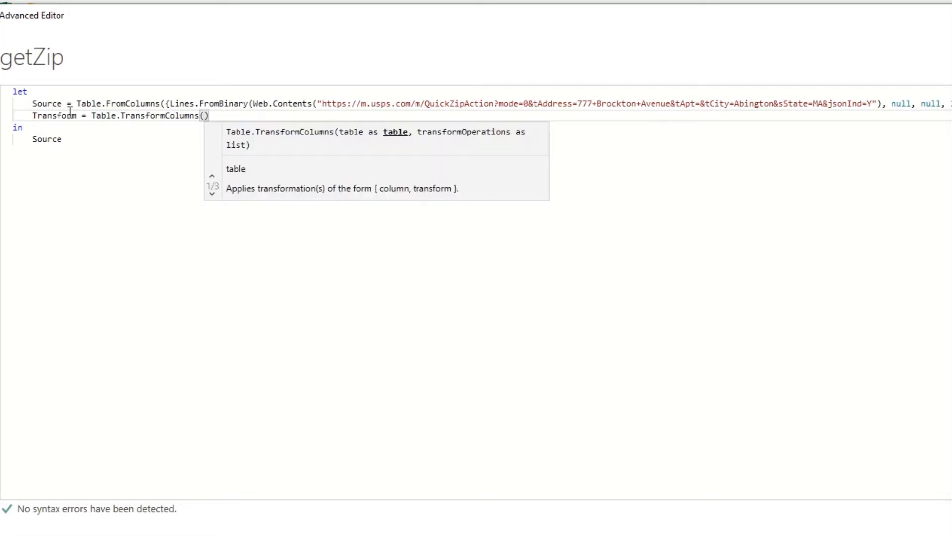
pyautogui.write('"')
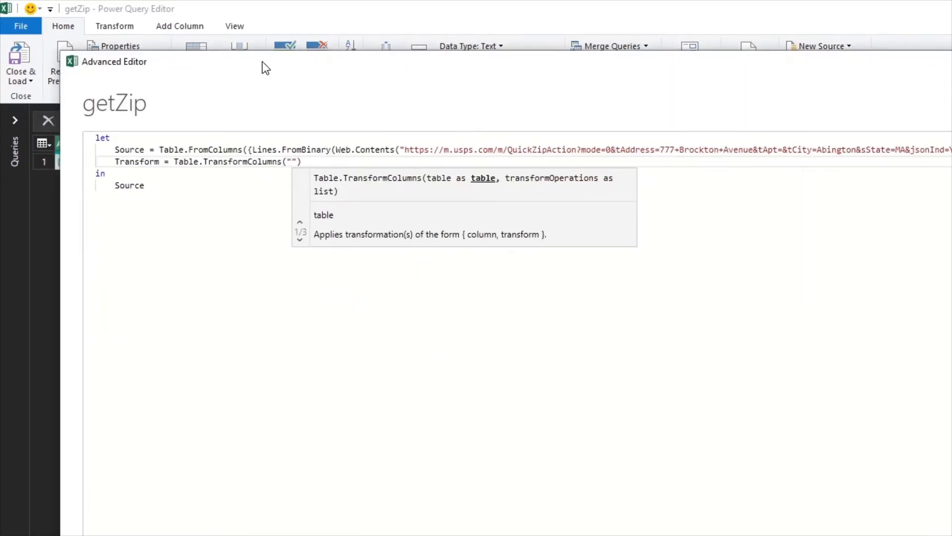
# Pass Source and {"Column1", each Json.Document(_)} as the Table.TransformColumns arguments
pyautogui.press('BackSpace')
pyautogui.write('Sour')
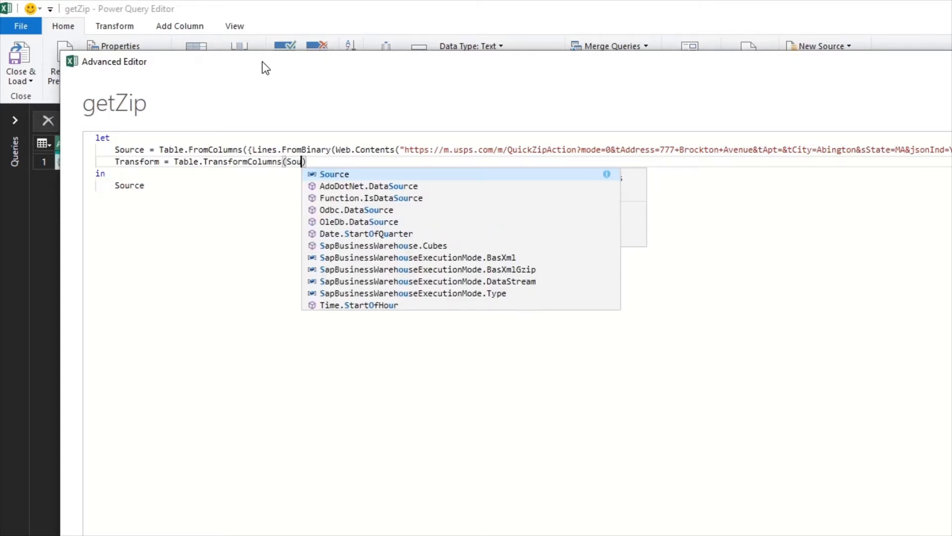
pyautogui.write('ce, ')
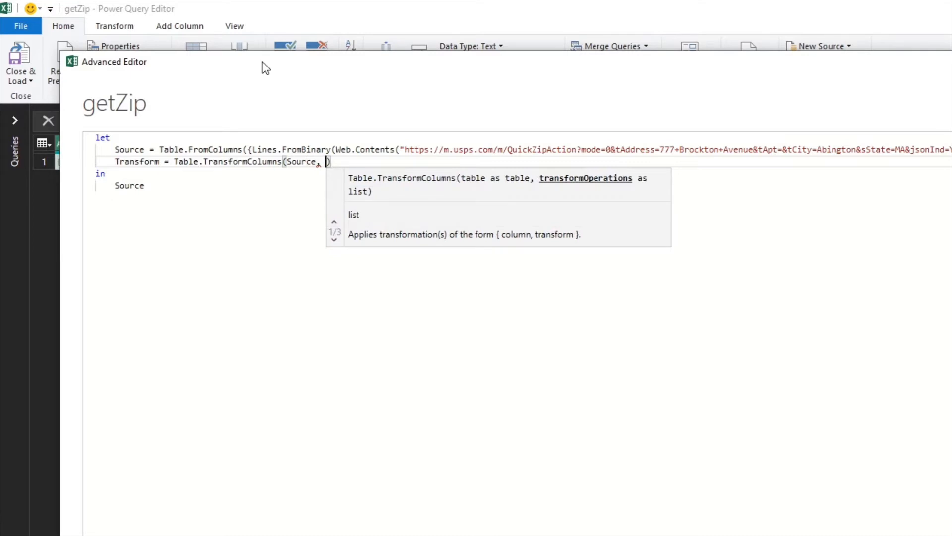
pyautogui.write('{}')
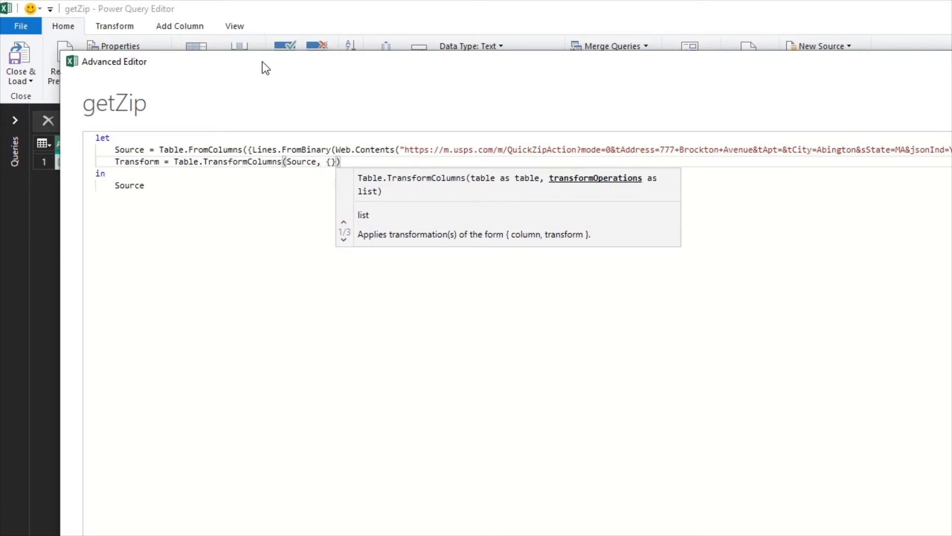
pyautogui.press('Left')
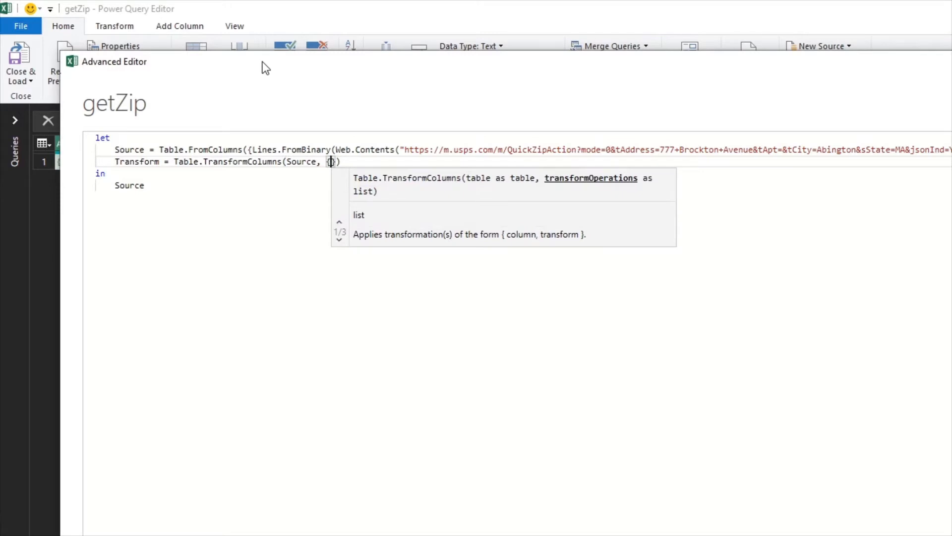
pyautogui.write('""')
pyautogui.press('Left')
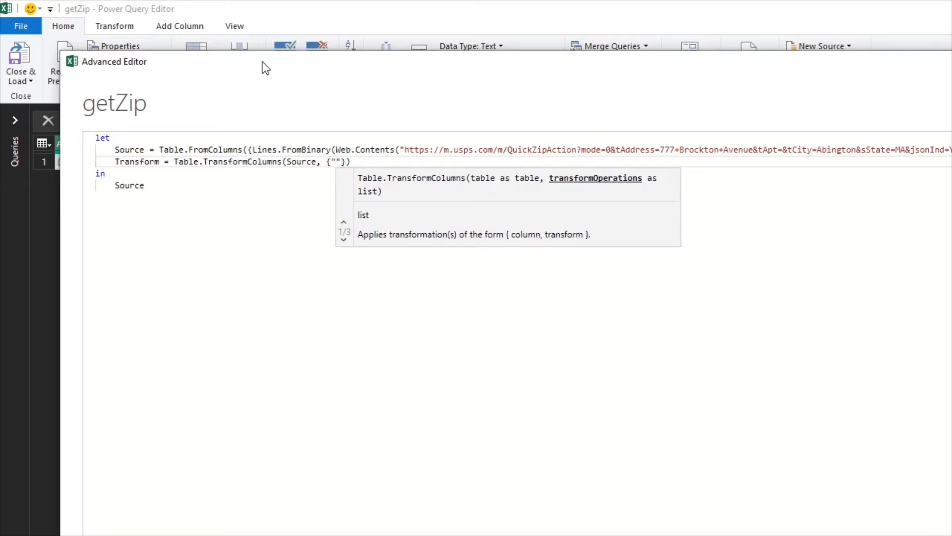
pyautogui.write('Column1')
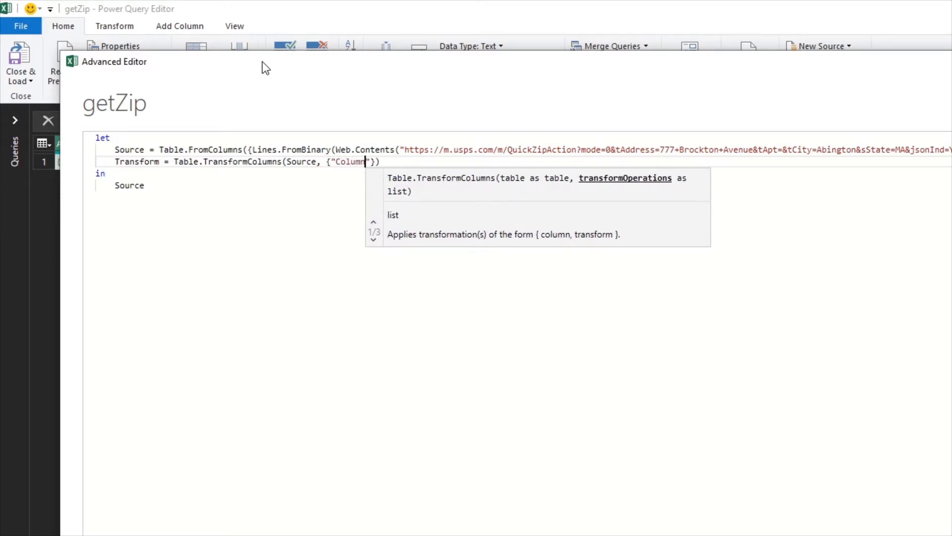
pyautogui.press('Right')
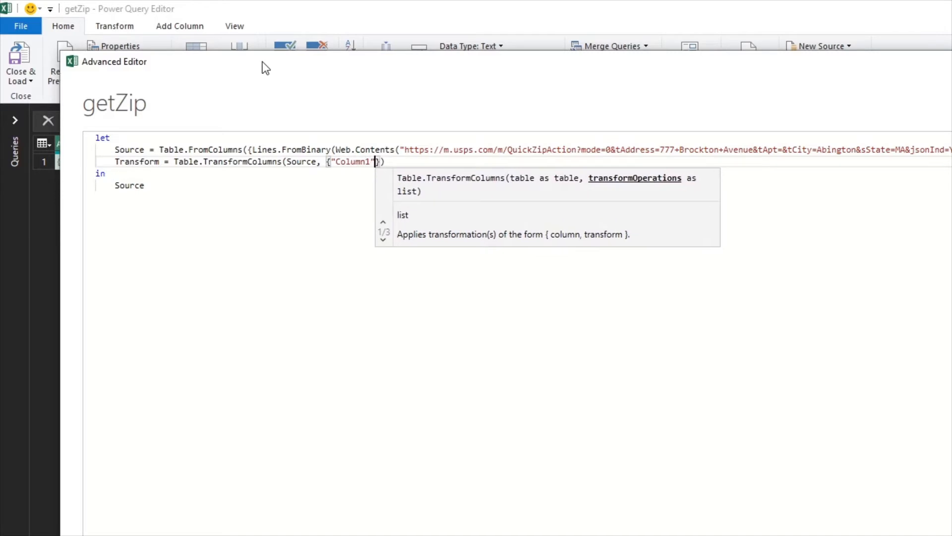
pyautogui.write(',')
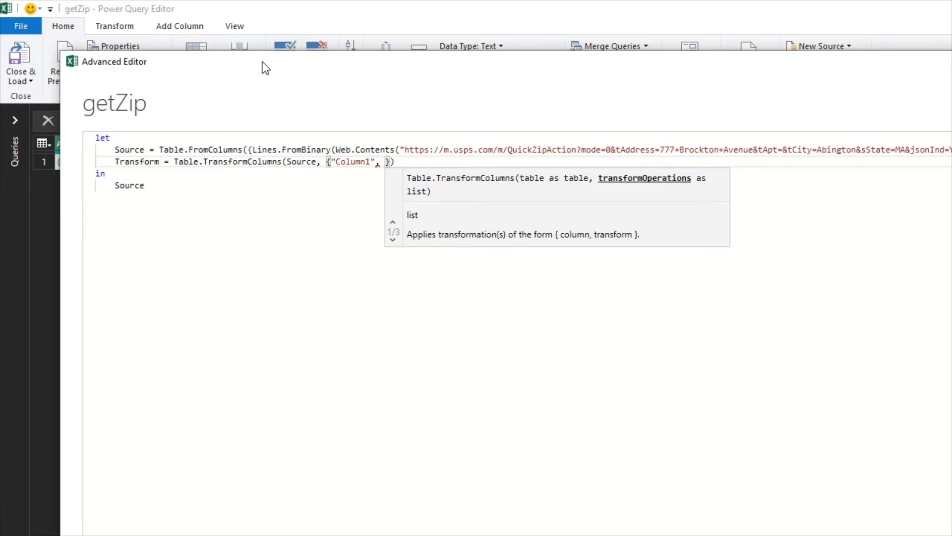
pyautogui.write('each ')
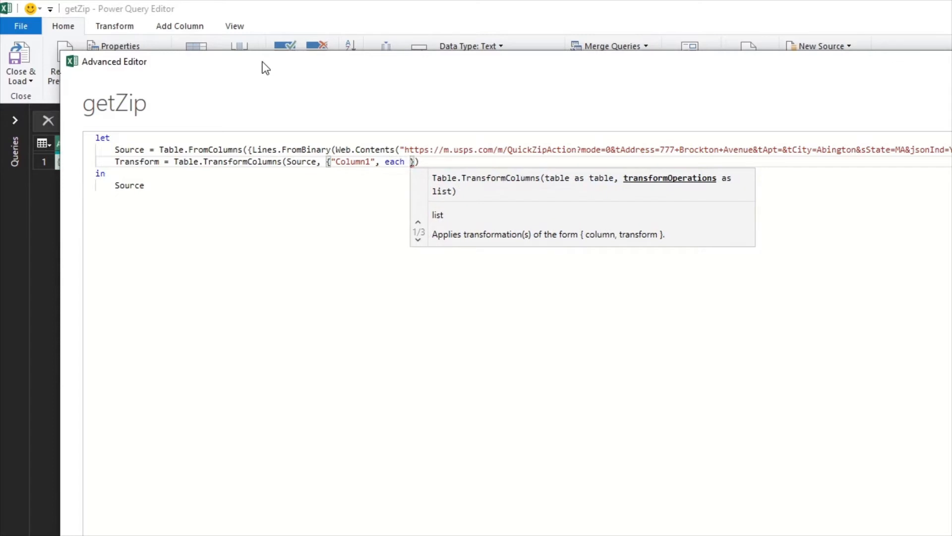
pyautogui.write('Json.Document')
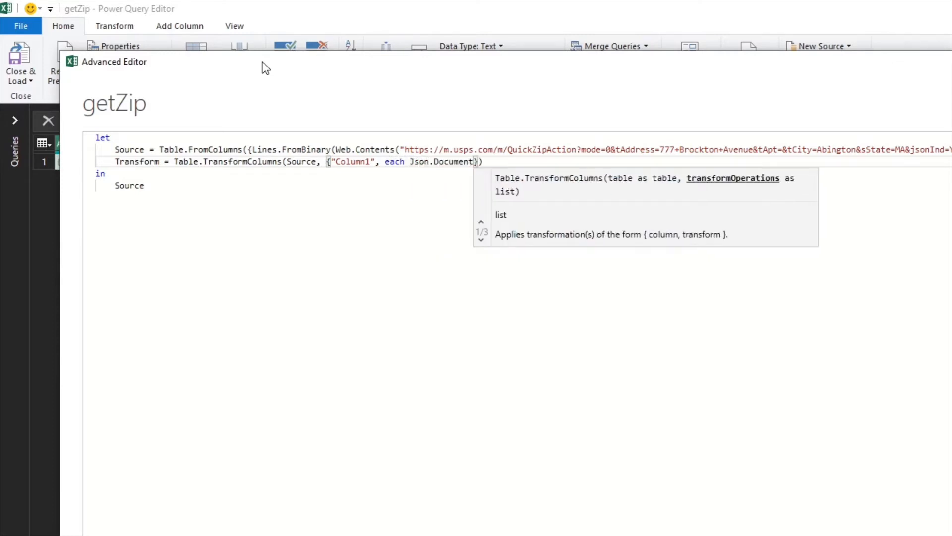
pyautogui.write('(_)')
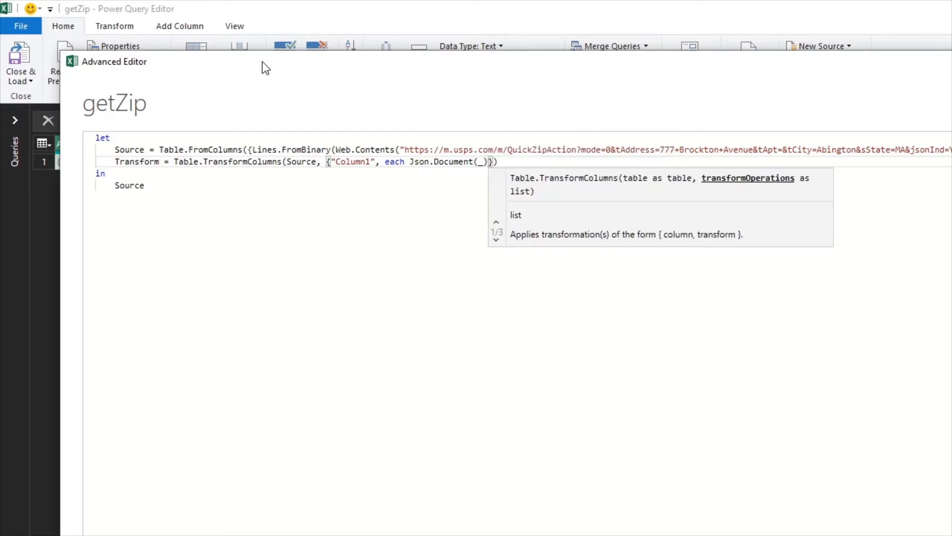
# Make Transform the step returned after in, and close the Advanced Editor
pyautogui.moveTo(385, 163); pyautogui.dragTo(403, 164)
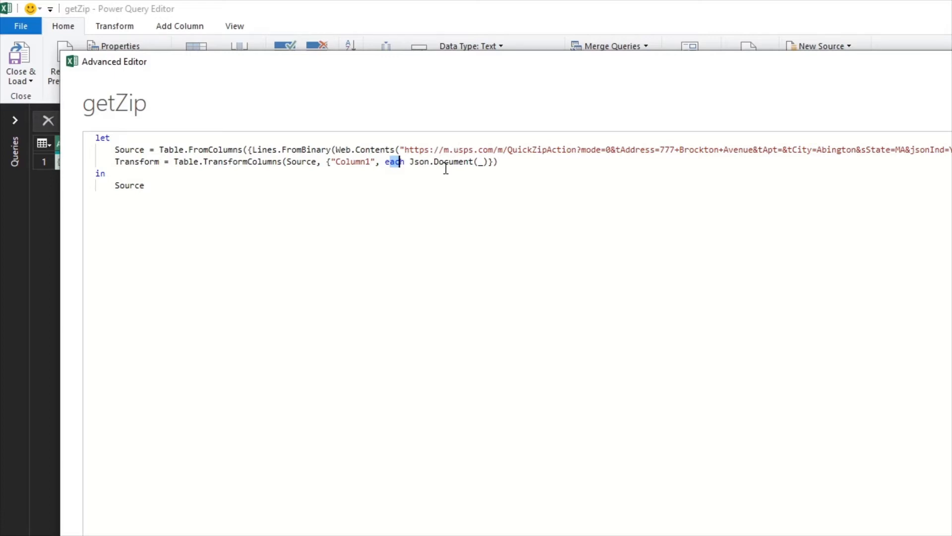
pyautogui.moveTo(478, 163); pyautogui.dragTo(493, 162)
pyautogui.doubleClick(139, 161)
pyautogui.hotkey('ctrl', 'c')
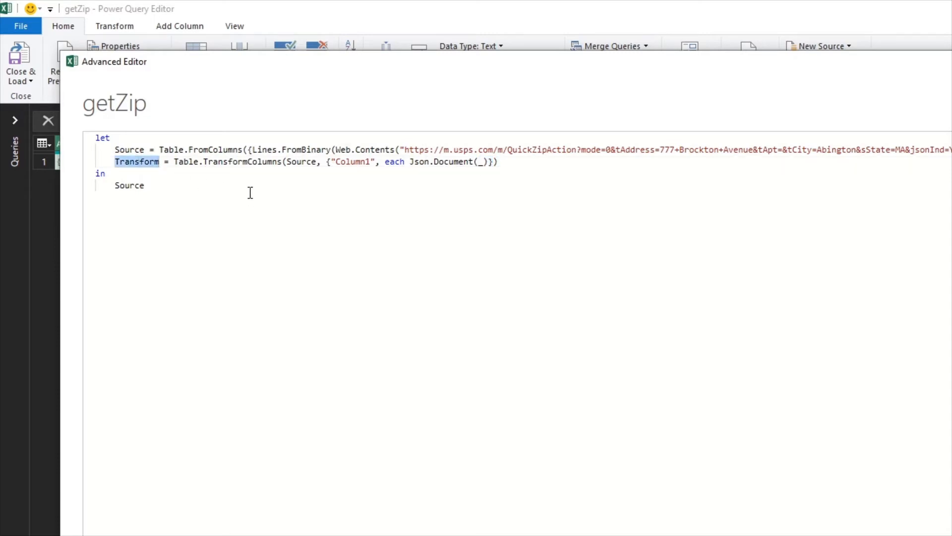
pyautogui.doubleClick(128, 185)
pyautogui.hotkey('ctrl', 'v')
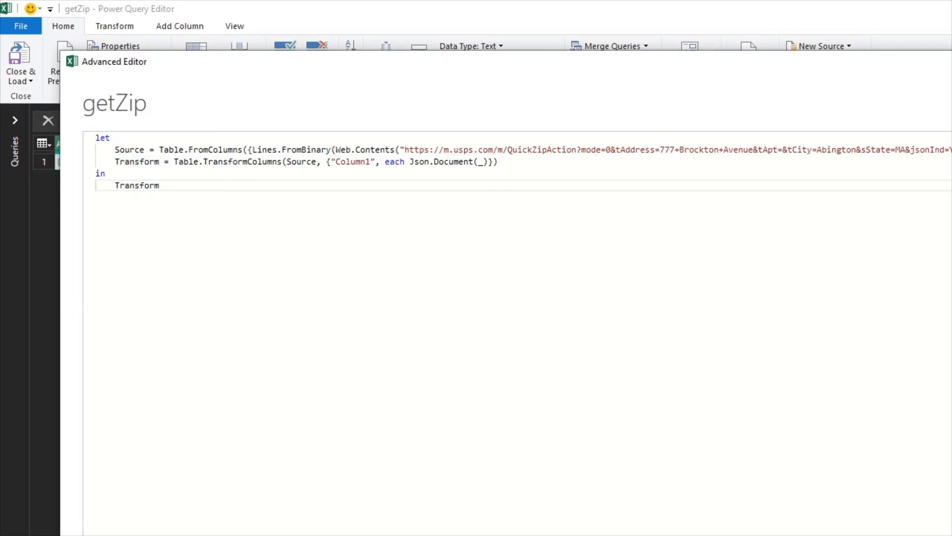
pyautogui.click(950, 533)
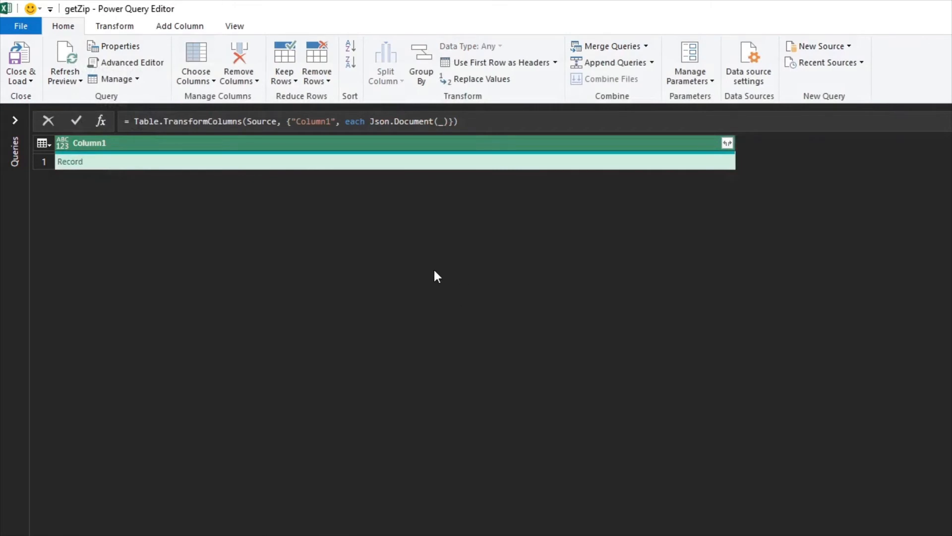
# Drill into the Record in Column1 of the transformed table
pyautogui.moveTo(735, 142); pyautogui.dragTo(313, 141)
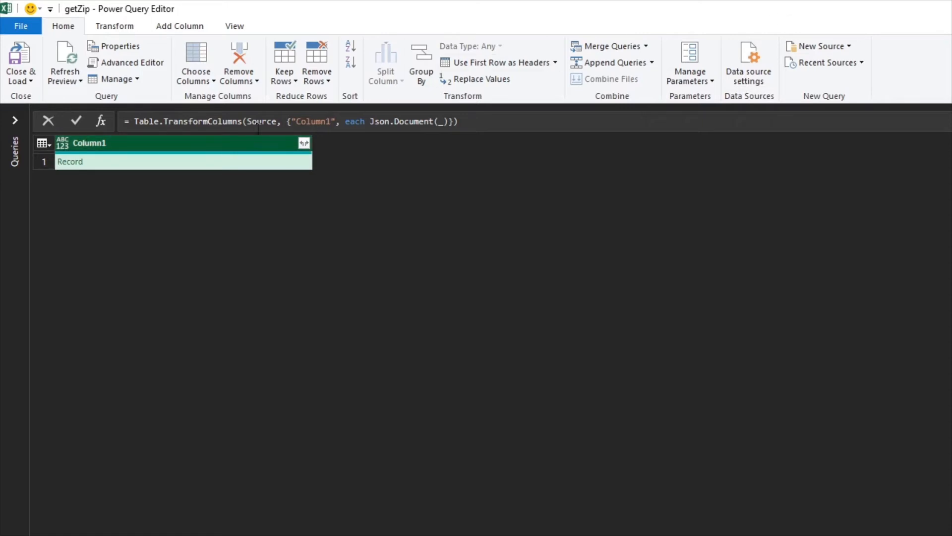
pyautogui.moveTo(555, 12); pyautogui.dragTo(83, 10)
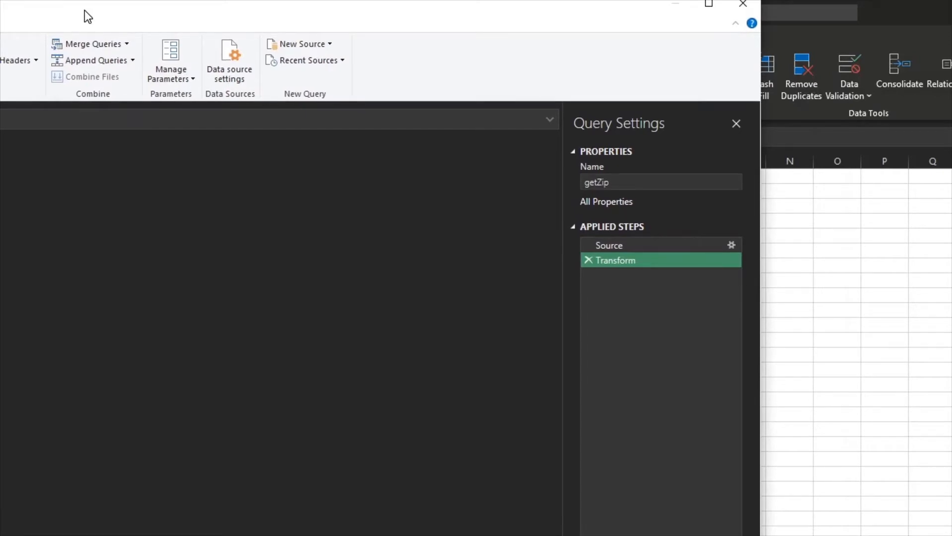
pyautogui.moveTo(84, 10); pyautogui.dragTo(799, 1)
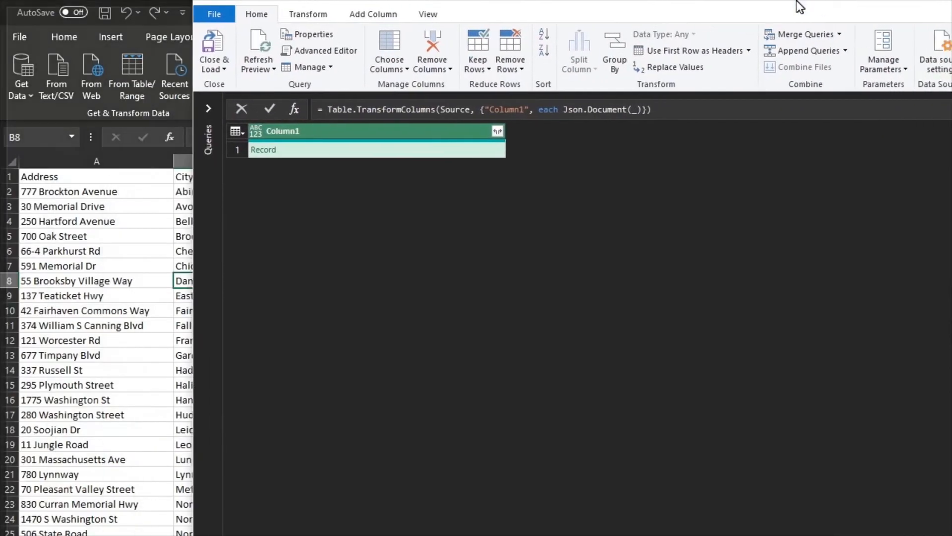
pyautogui.click(75, 162)
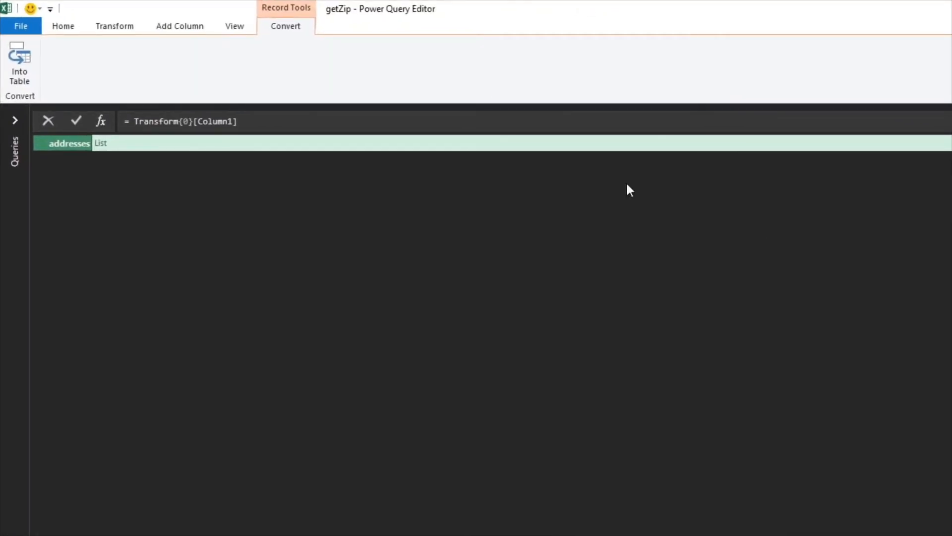
# In the Advanced Editor, move {0}[Column1] onto the end of the Transform step and delete the Column1 step
pyautogui.click(63, 27)
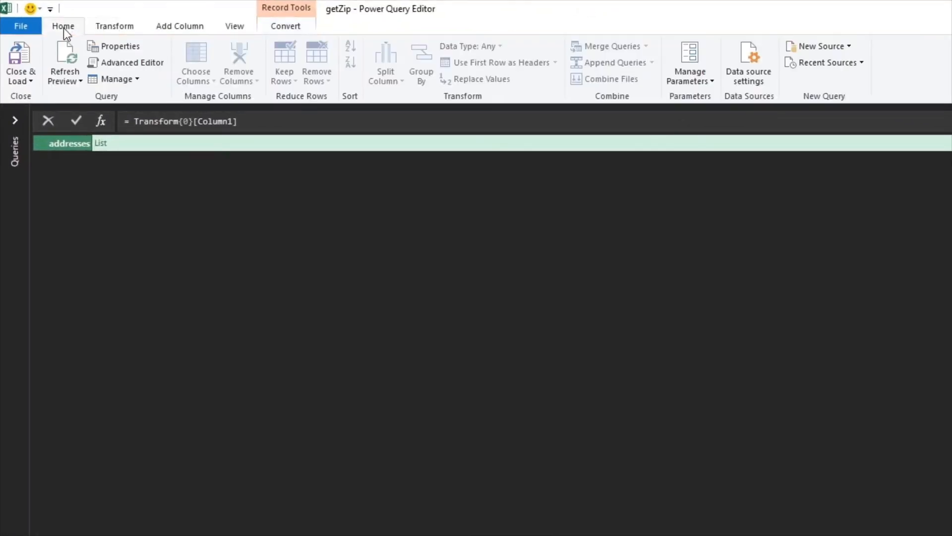
pyautogui.click(111, 64)
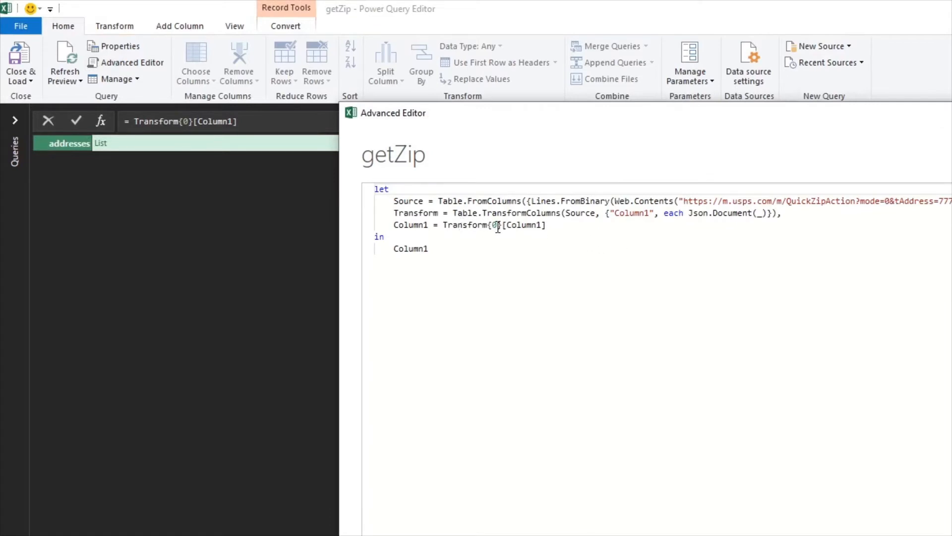
pyautogui.moveTo(483, 226); pyautogui.dragTo(548, 227)
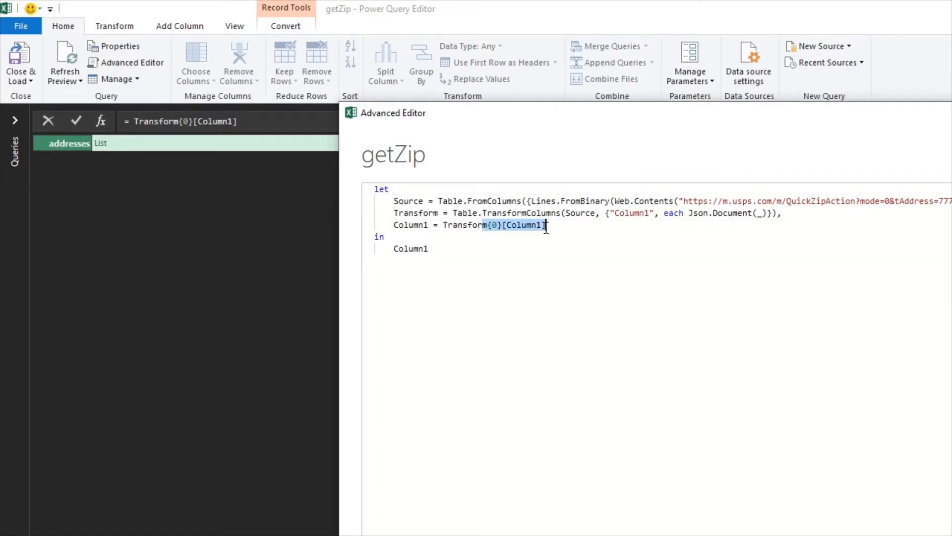
pyautogui.click(525, 240)
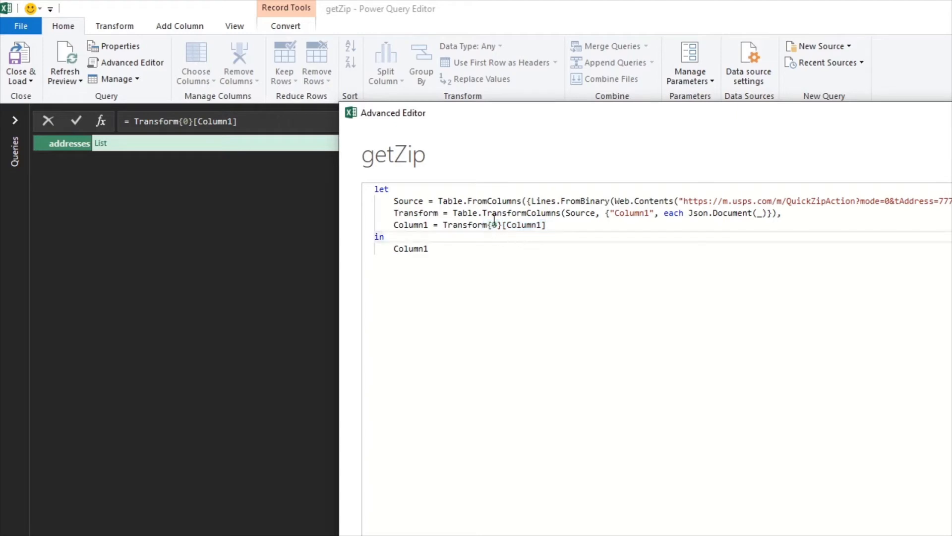
pyautogui.moveTo(490, 225)
pyautogui.moveTo(489, 225); pyautogui.dragTo(545, 226)
pyautogui.hotkey('ctrl', 'c')
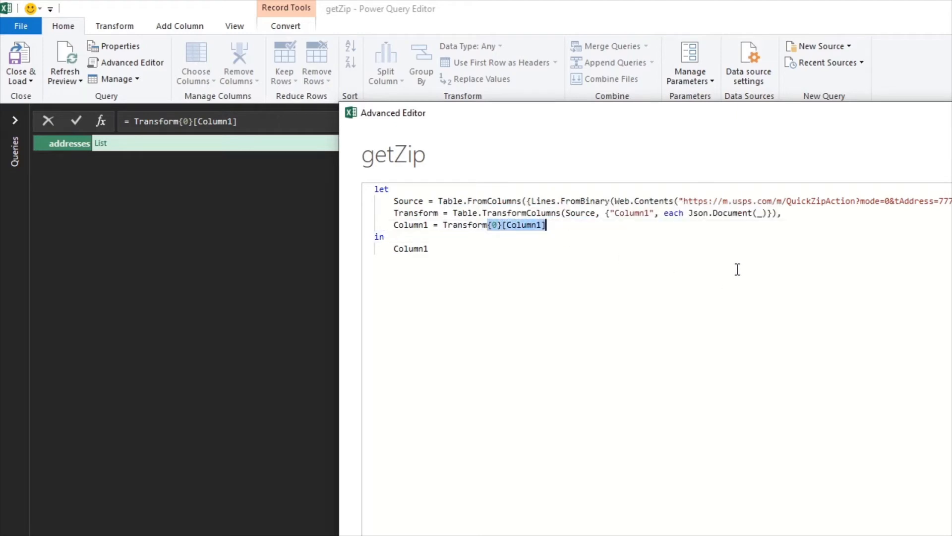
pyautogui.press('BackSpace')
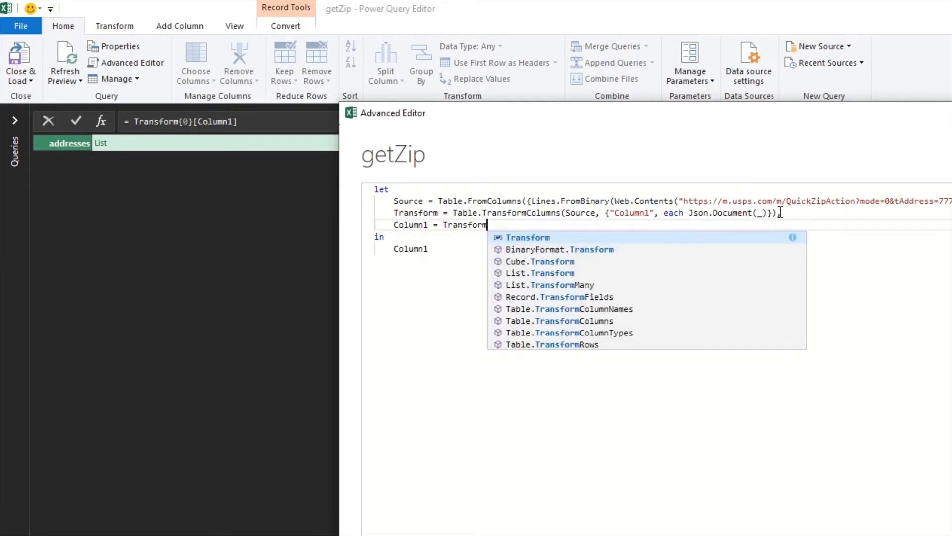
pyautogui.click(778, 212)
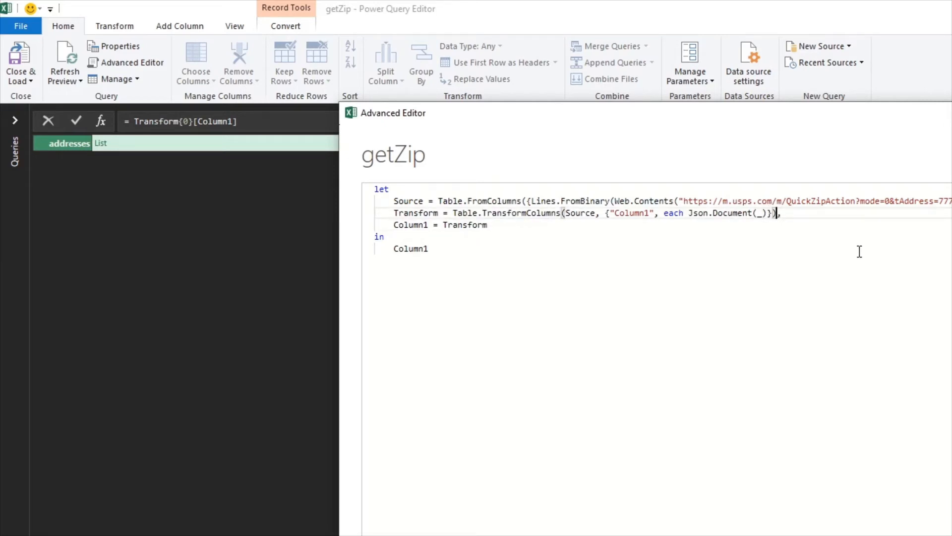
pyautogui.hotkey('ctrl', 'v')
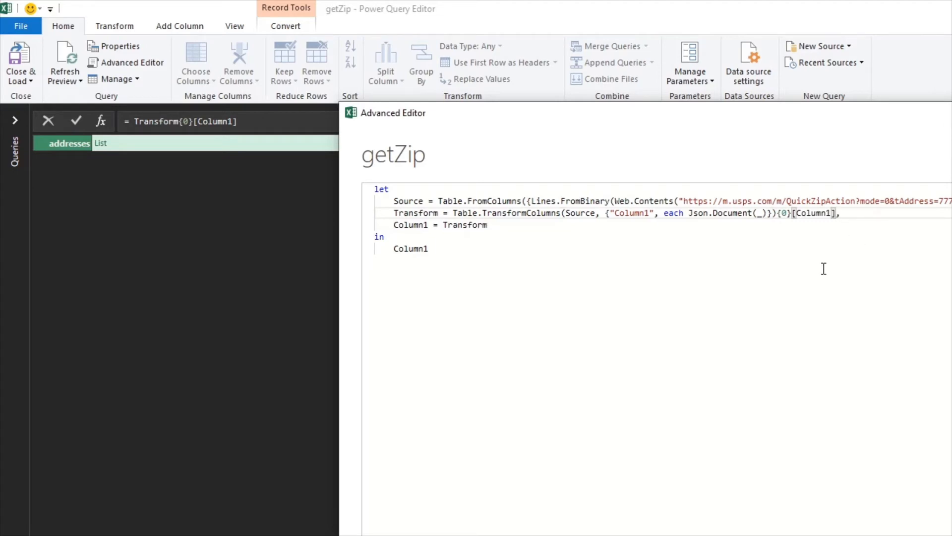
pyautogui.moveTo(489, 225); pyautogui.dragTo(263, 224)
pyautogui.press('BackSpace')
pyautogui.press('BackSpace')
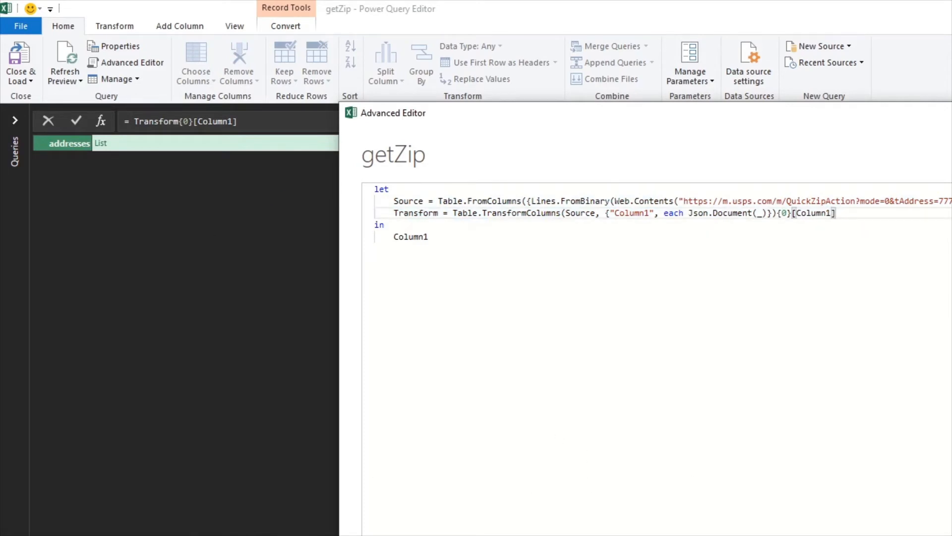
pyautogui.click(950, 533)
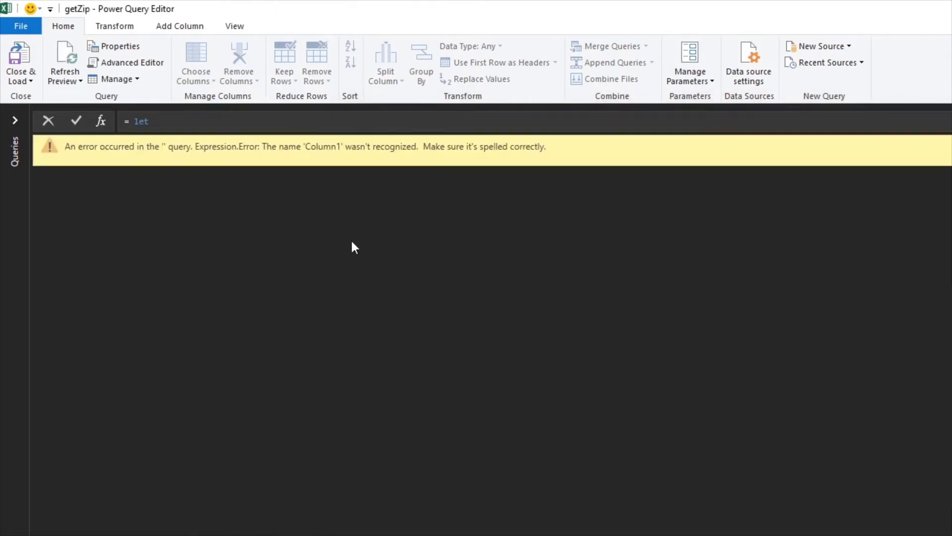
# Make Transform the step returned after in, and close the Advanced Editor
pyautogui.click(162, 63)
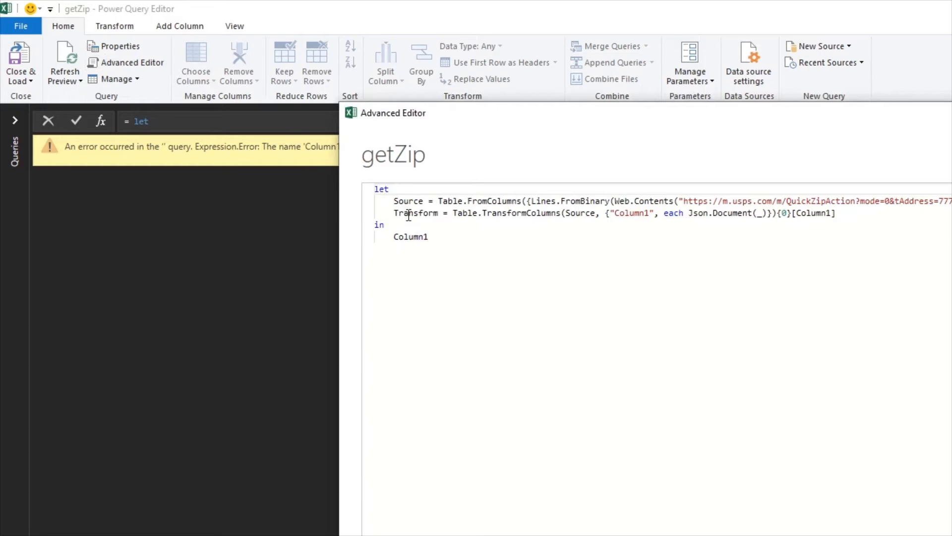
pyautogui.doubleClick(404, 213)
pyautogui.hotkey('ctrl', 'c')
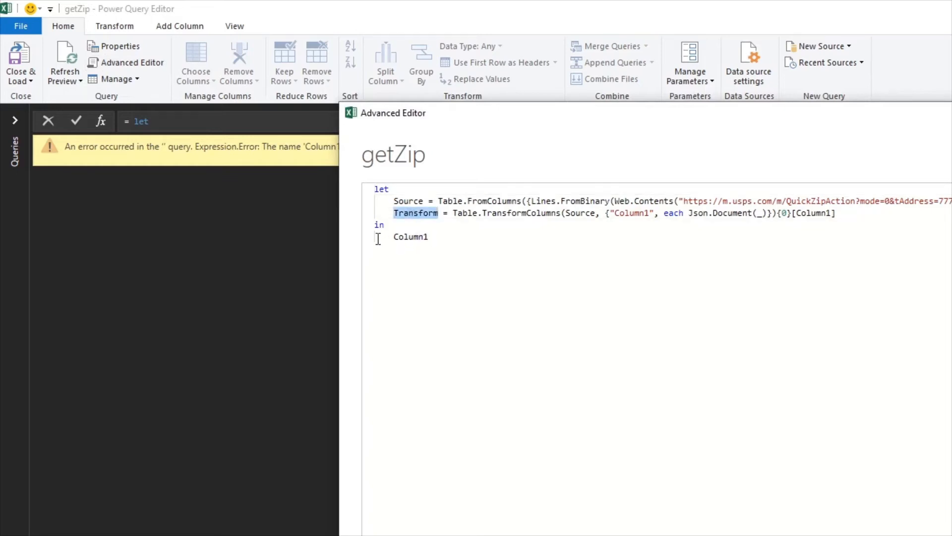
pyautogui.doubleClick(407, 237)
pyautogui.hotkey('ctrl', 'v')
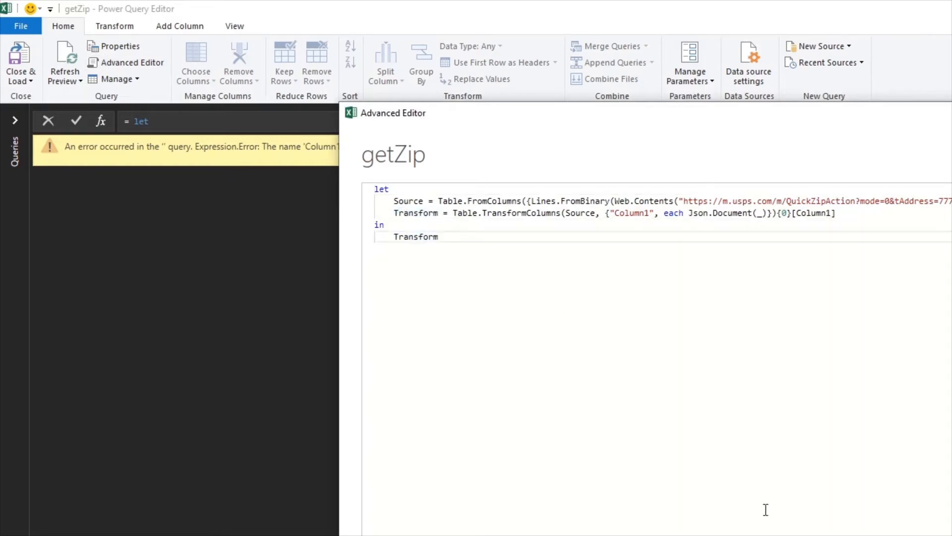
pyautogui.click(942, 533)
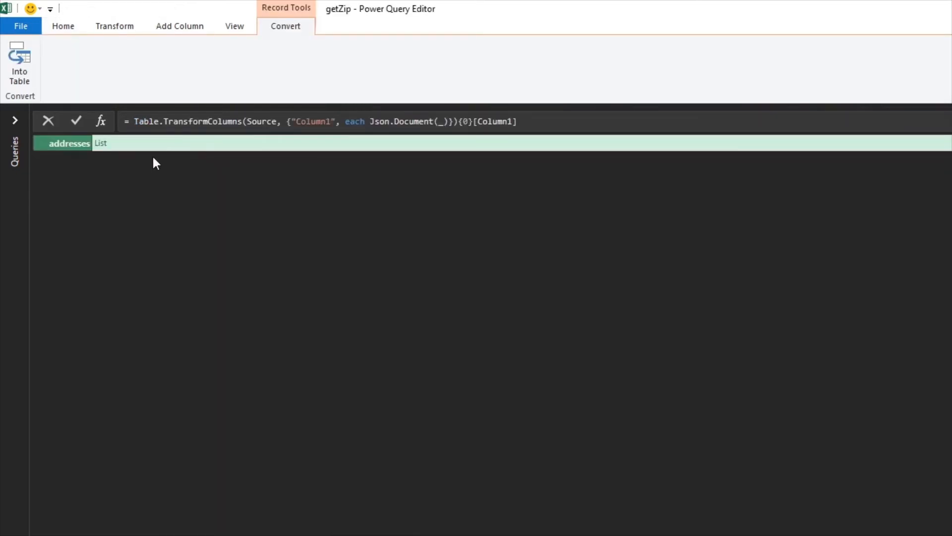
# Drill into the addresses list, then move [addresses] onto the end of the Transform step and delete the addresses step
pyautogui.click(101, 144)
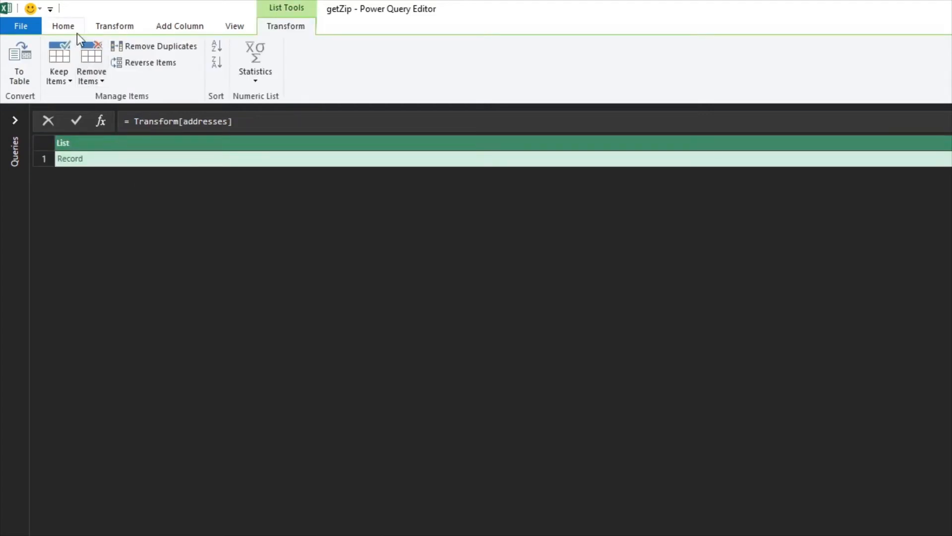
pyautogui.click(62, 25)
pyautogui.click(100, 64)
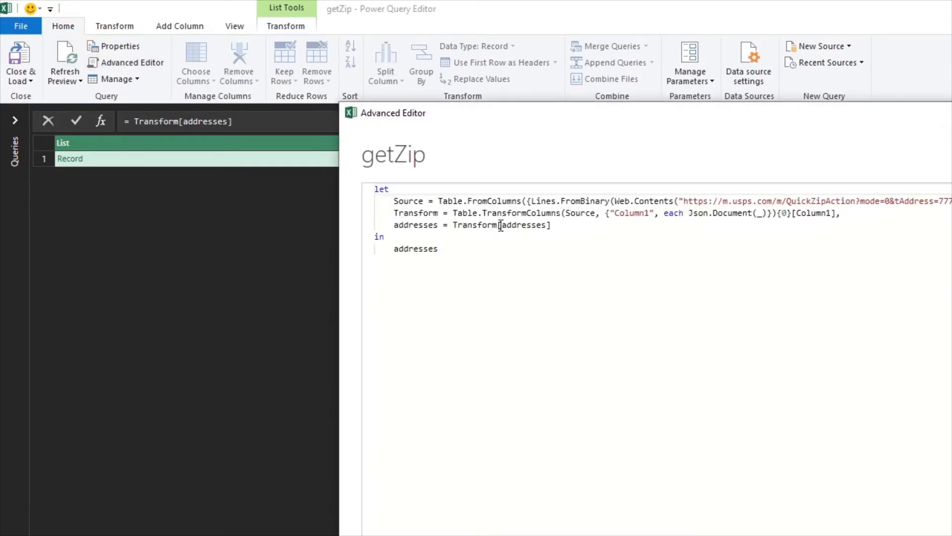
pyautogui.moveTo(498, 226); pyautogui.dragTo(559, 228)
pyautogui.hotkey('ctrl', 'c')
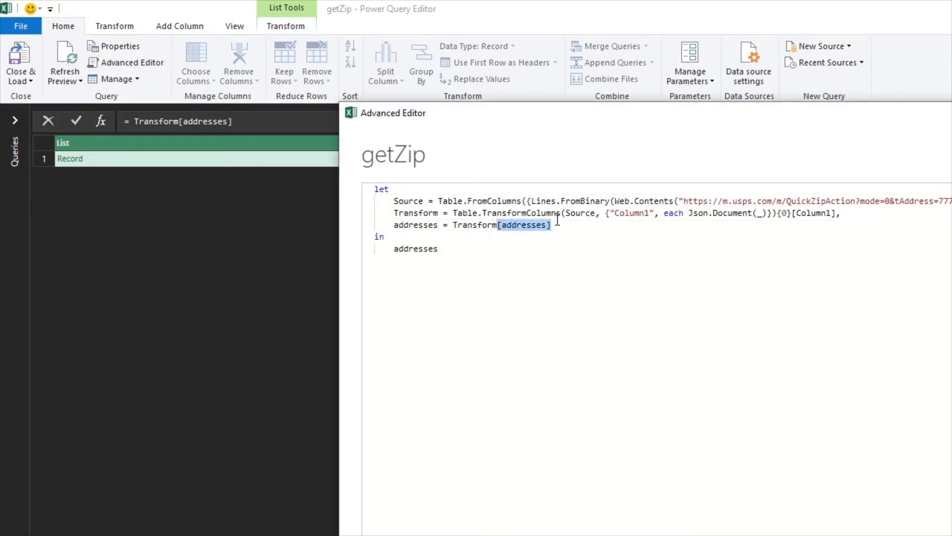
pyautogui.click(837, 213)
pyautogui.hotkey('ctrl', 'v')
pyautogui.press('Delete')
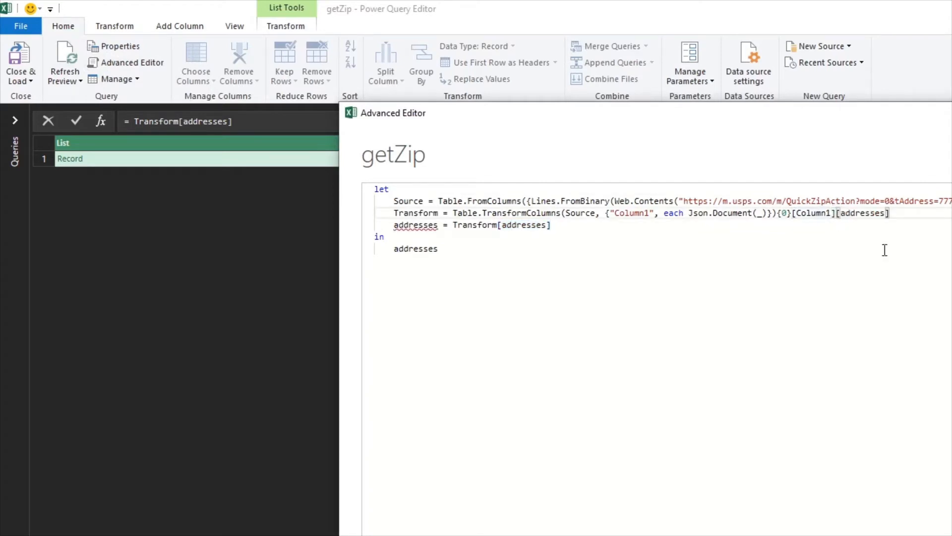
pyautogui.moveTo(557, 225); pyautogui.dragTo(317, 224)
pyautogui.press('Delete')
pyautogui.press('BackSpace')
# Replace addresses after in with Transform and close the Advanced Editor
pyautogui.doubleClick(406, 213)
pyautogui.hotkey('ctrl', 'c')
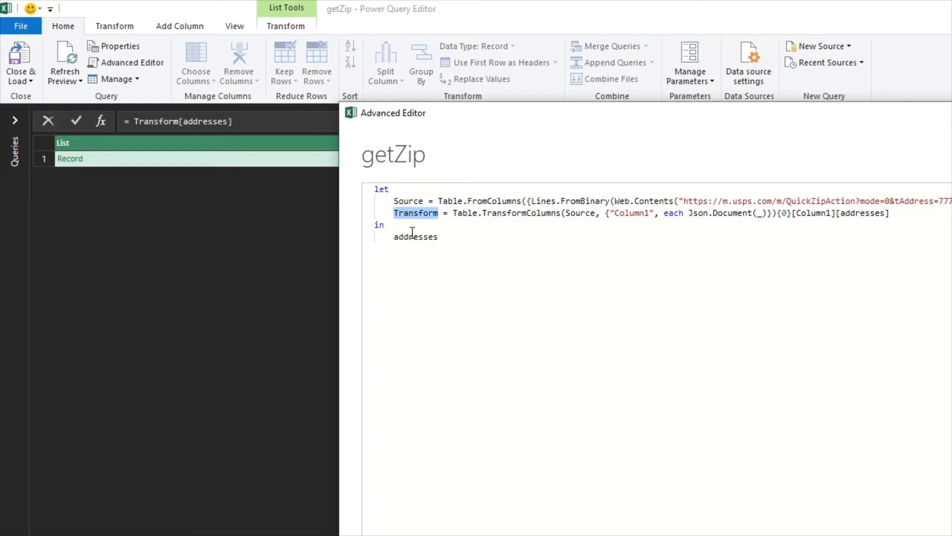
pyautogui.doubleClick(411, 237)
pyautogui.hotkey('ctrl', 'v')
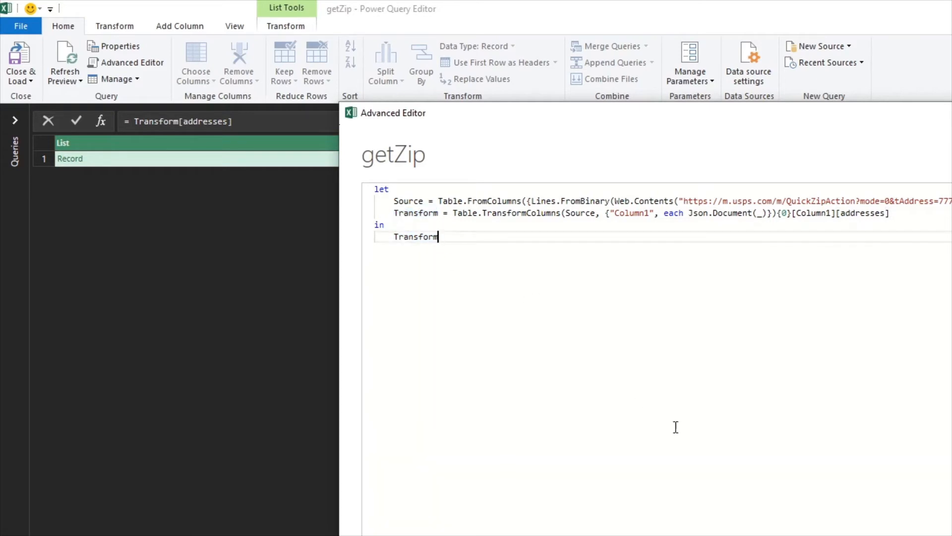
pyautogui.click(789, 534)
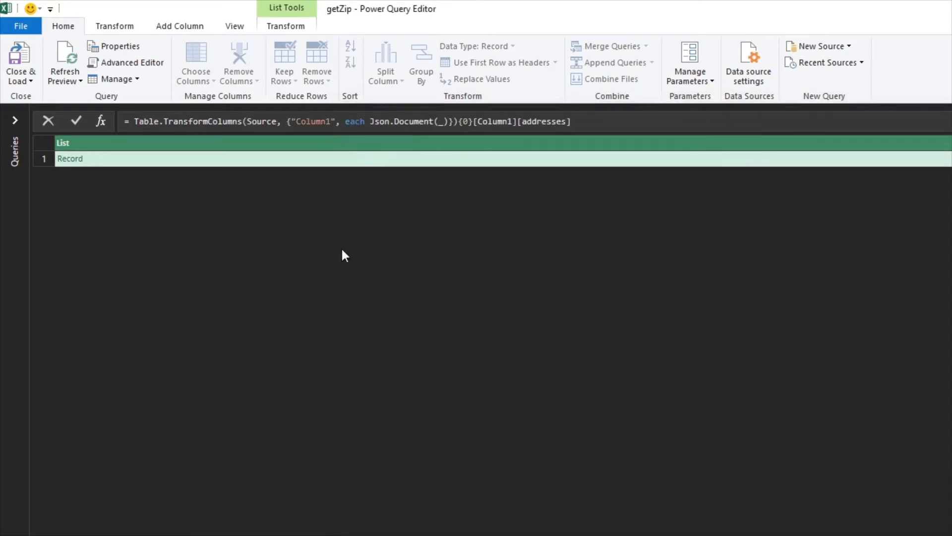
# Drill into the first address record and append {0} to the end of the Transform step's expression
pyautogui.click(77, 160)
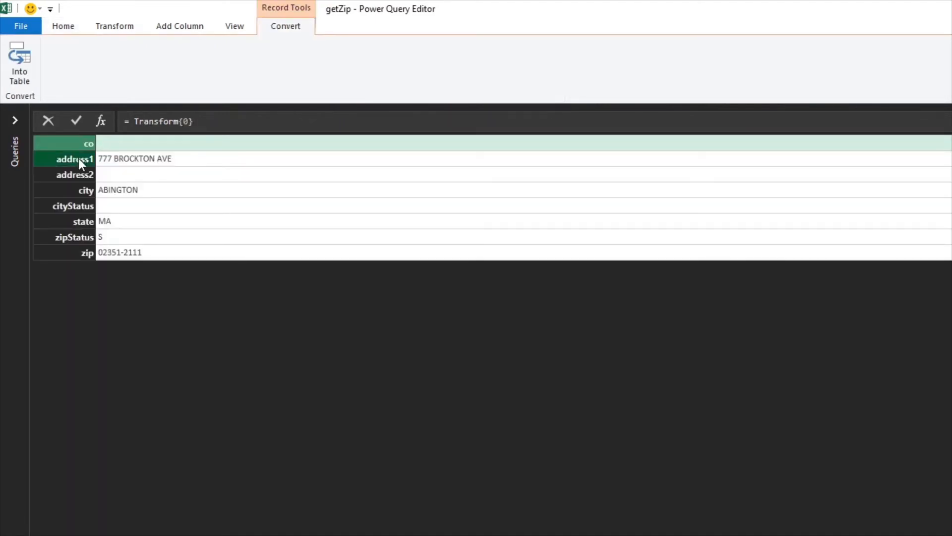
pyautogui.click(59, 28)
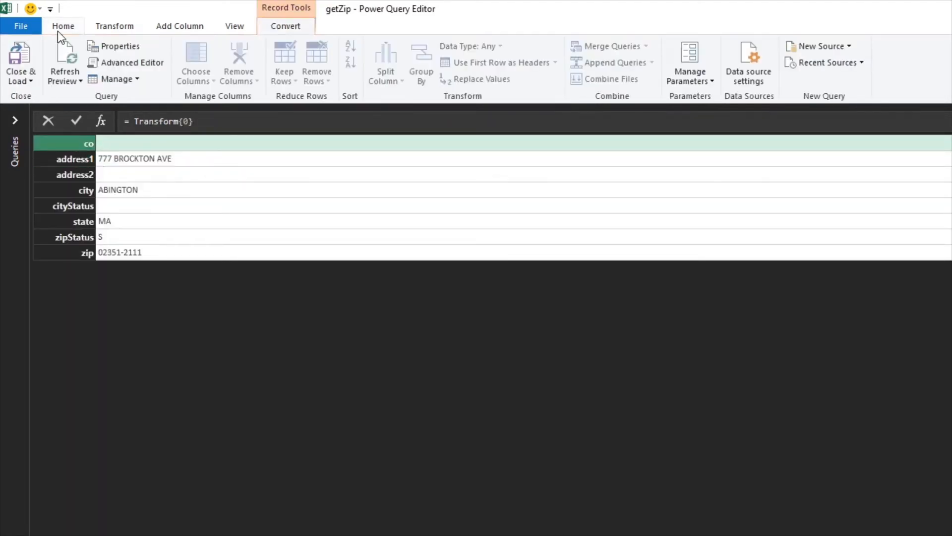
pyautogui.click(109, 61)
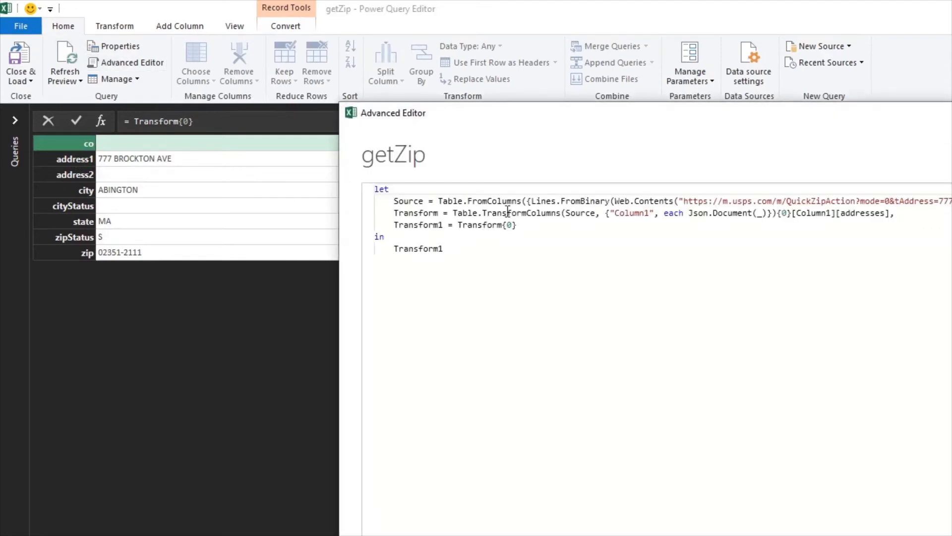
pyautogui.moveTo(503, 226); pyautogui.dragTo(517, 226)
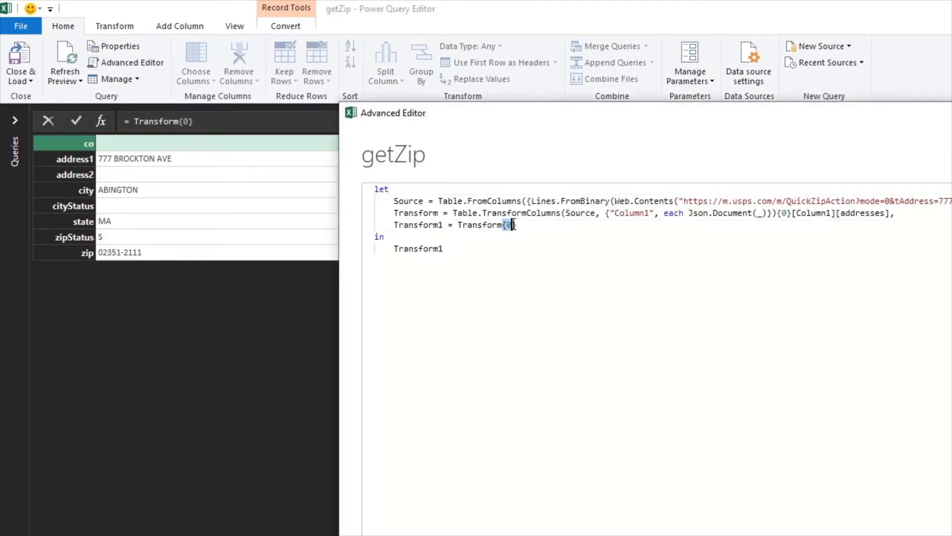
pyautogui.press('BackSpace')
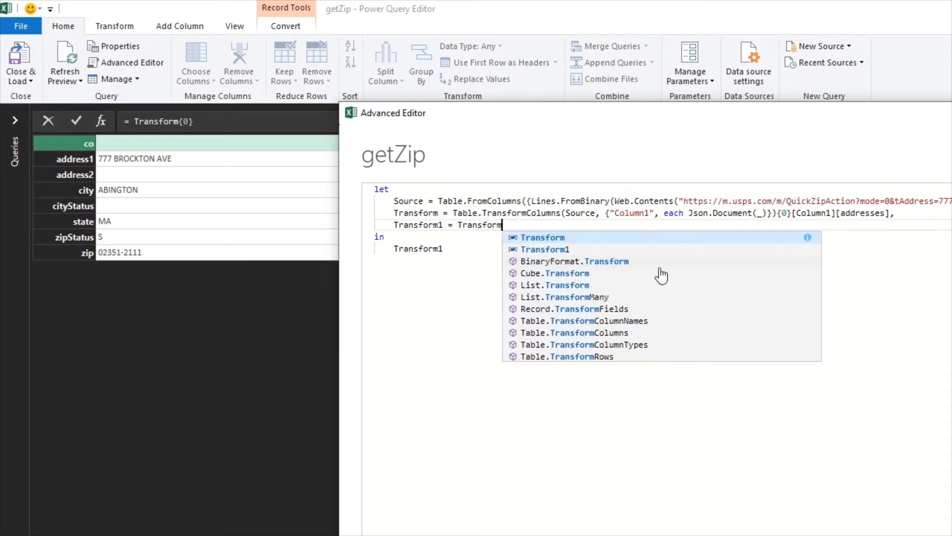
pyautogui.click(889, 217)
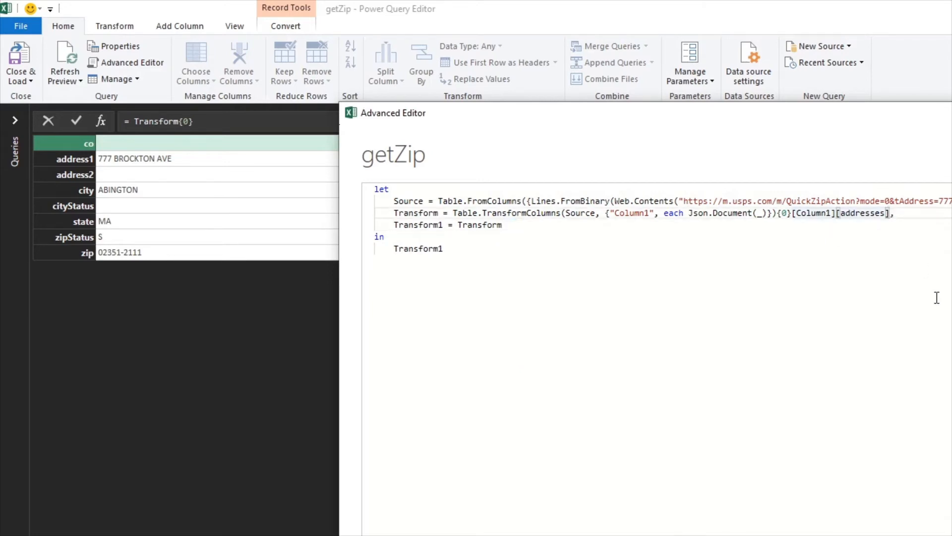
pyautogui.write('{0}')
pyautogui.press('Delete')
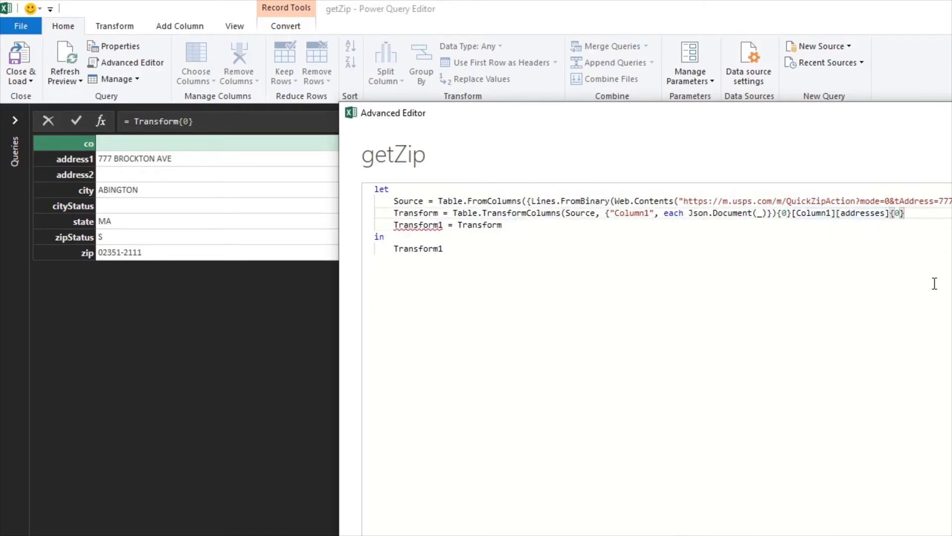
# Delete the Transform1 step and make Transform the step returned after in
pyautogui.moveTo(518, 228); pyautogui.dragTo(319, 229)
pyautogui.press('BackSpace')
pyautogui.press('BackSpace')
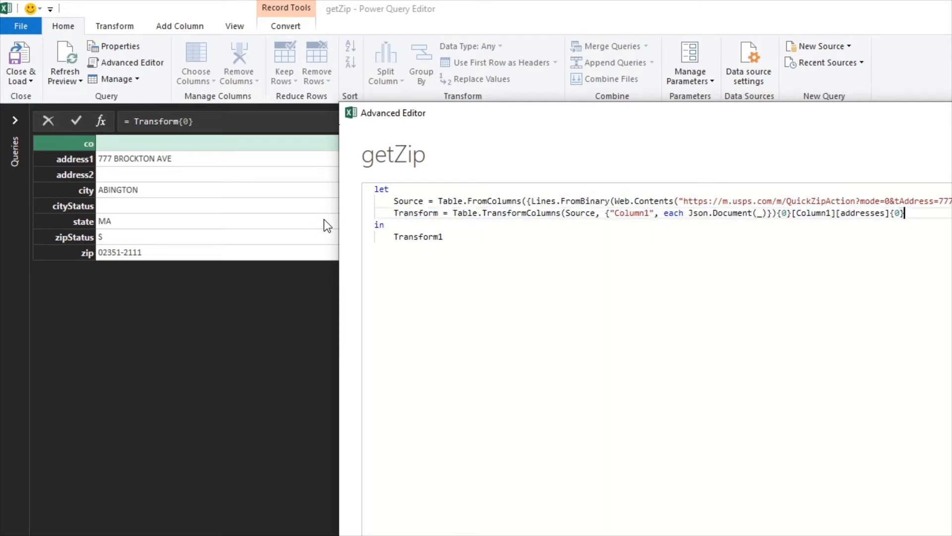
pyautogui.click(464, 240)
pyautogui.press('BackSpace')
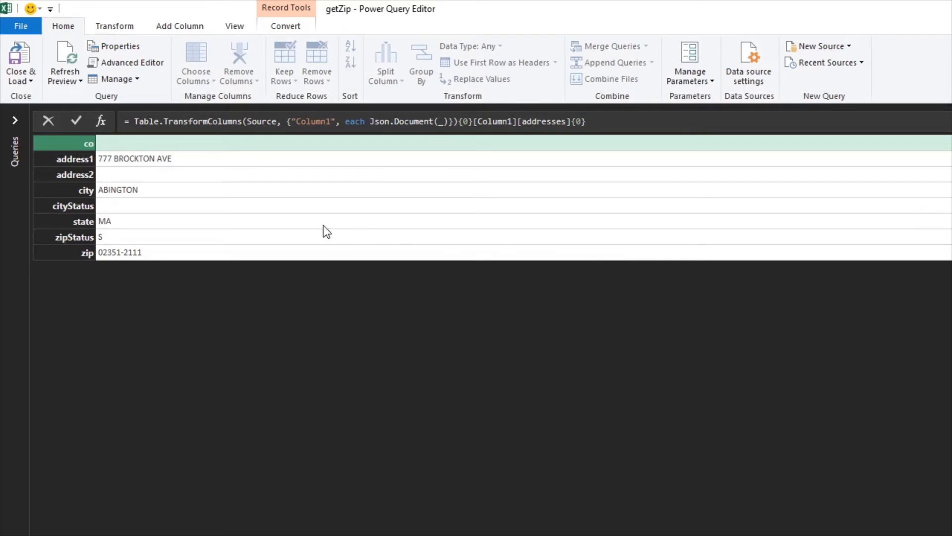
# Try appending {zip} to the end of the formula to extract the zip field
pyautogui.click(617, 122)
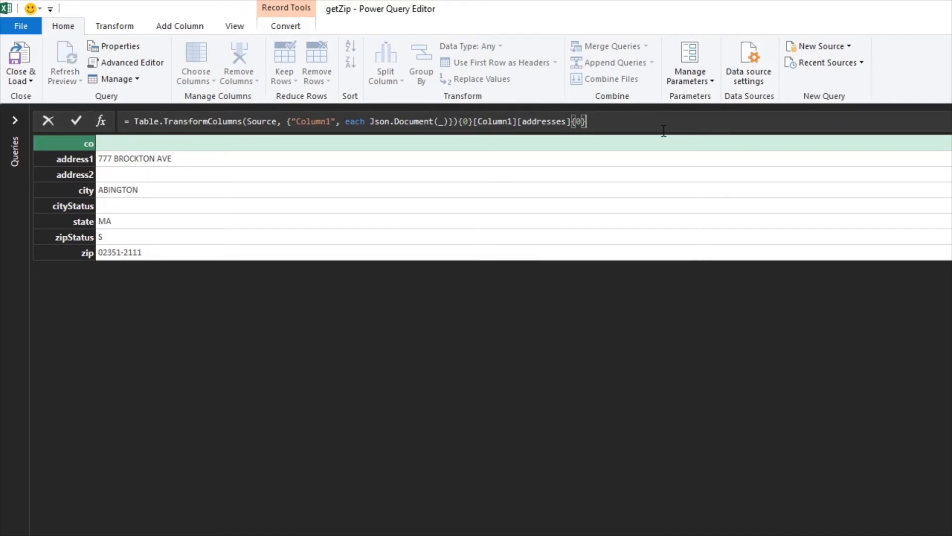
pyautogui.write('{zip')
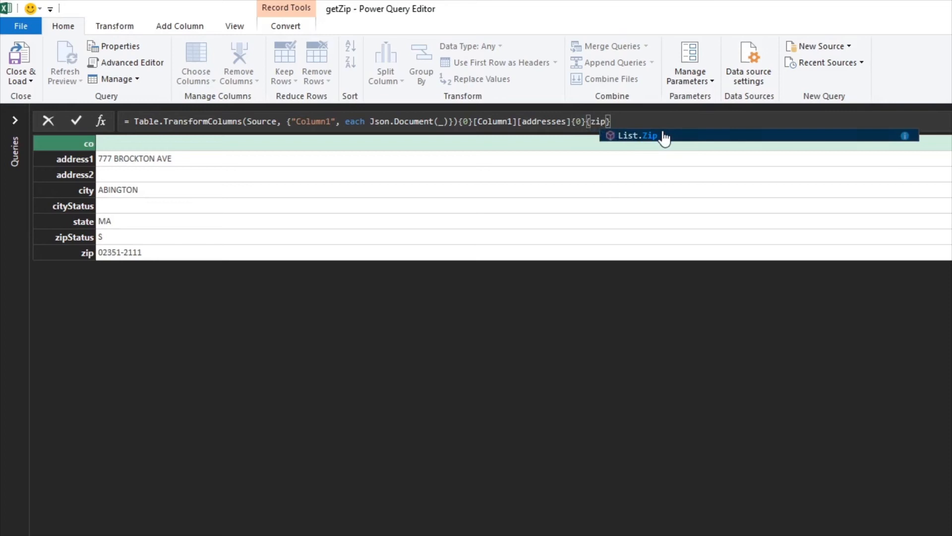
pyautogui.click(653, 117)
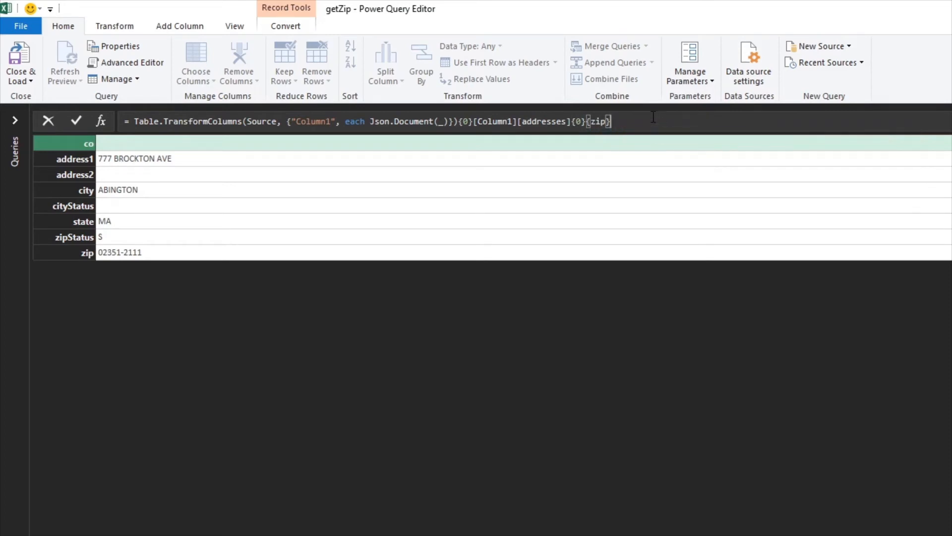
pyautogui.press('Return')
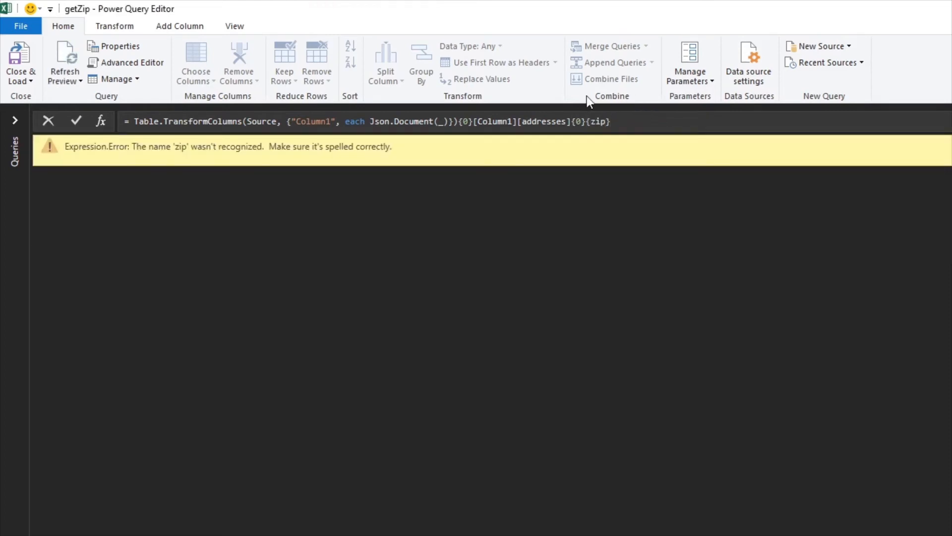
# Change the {zip} accessor at the end of the formula to [zip] and apply it
pyautogui.click(597, 122)
pyautogui.press('Left')
pyautogui.press('BackSpace')
pyautogui.write('[')
pyautogui.press('Right')
pyautogui.press('Right')
pyautogui.press('Right')
pyautogui.press('Right')
pyautogui.press('BackSpace')
pyautogui.write(']')
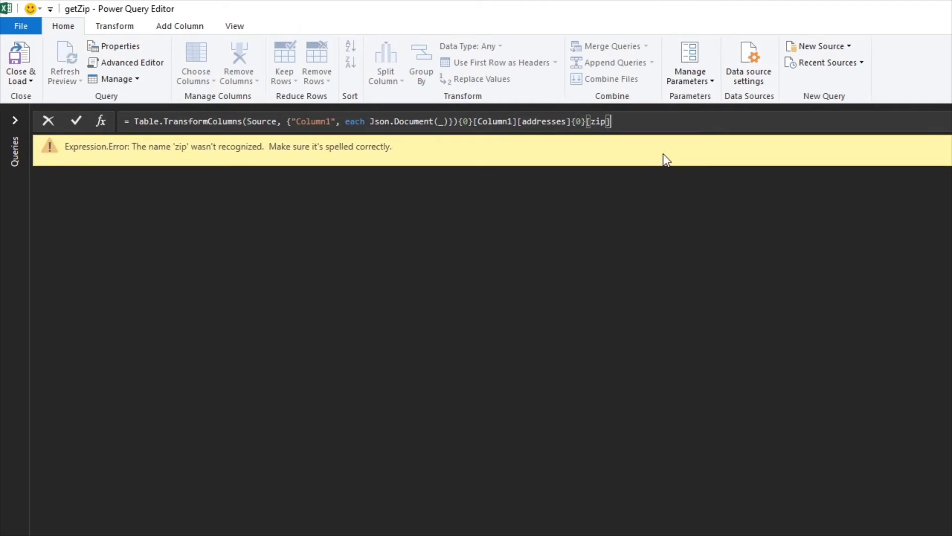
pyautogui.press('Return')
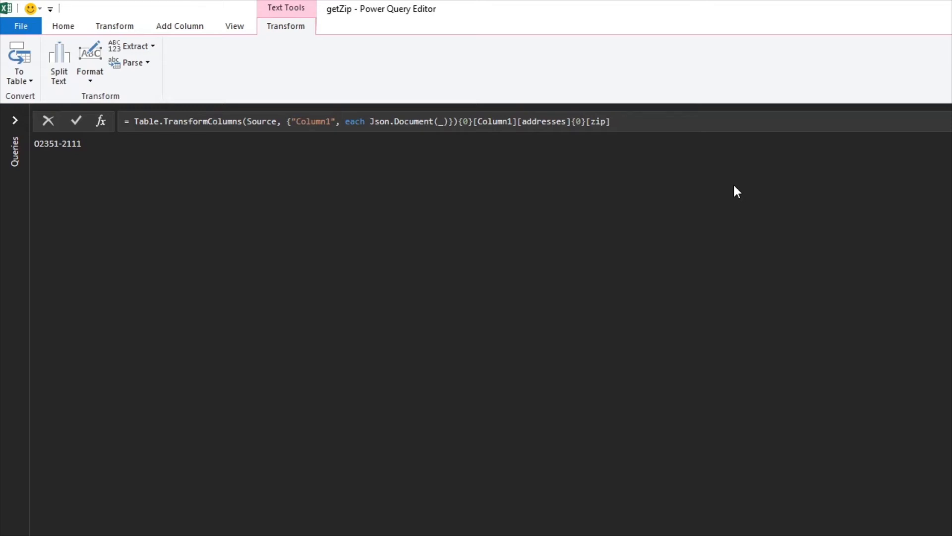
# Open the getZip query in the Advanced Editor and add the function header (address as text, city as text, state as text) as text => above let
pyautogui.click(20, 117)
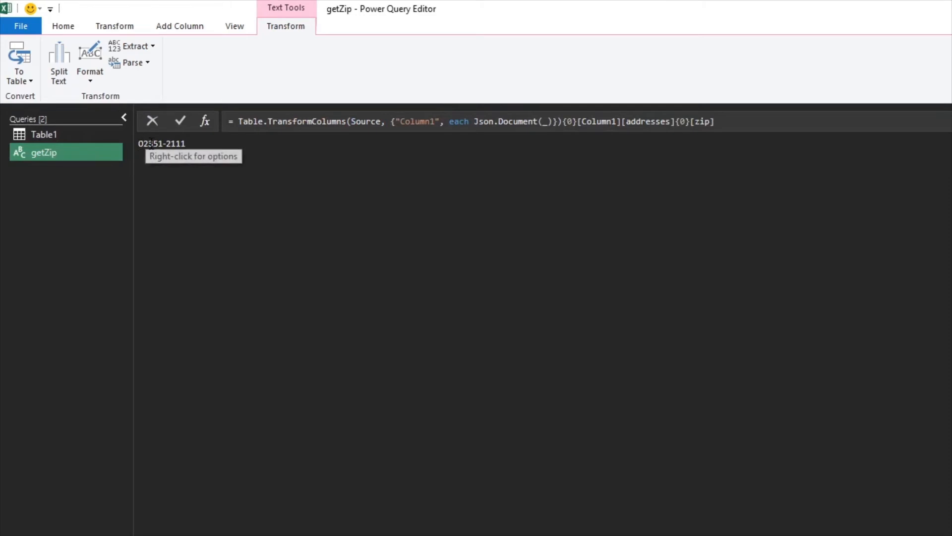
pyautogui.click(75, 28)
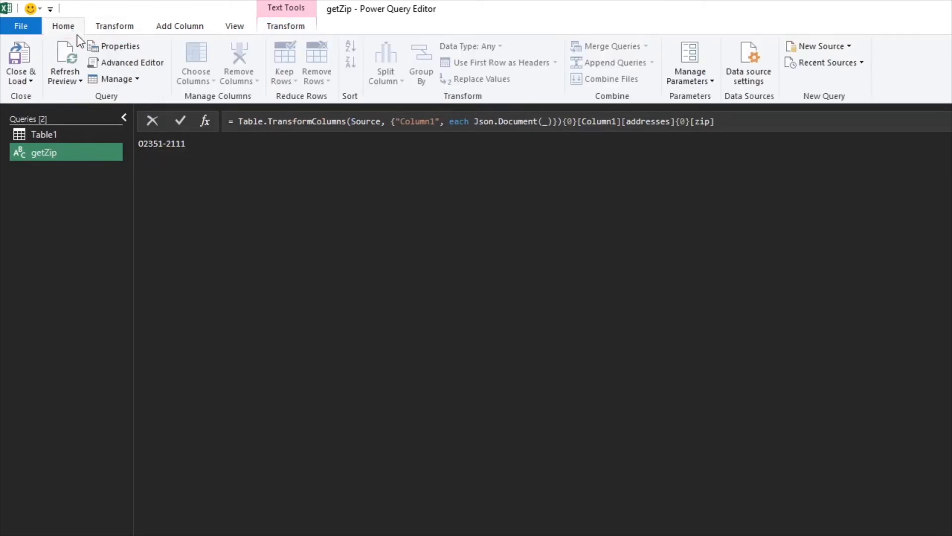
pyautogui.click(131, 63)
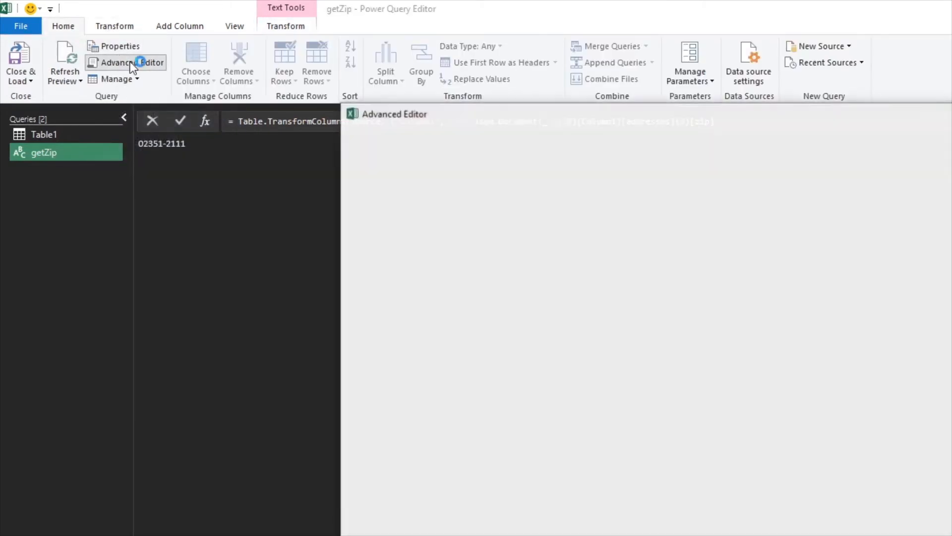
pyautogui.click(374, 187)
pyautogui.press('Return')
pyautogui.press('Return')
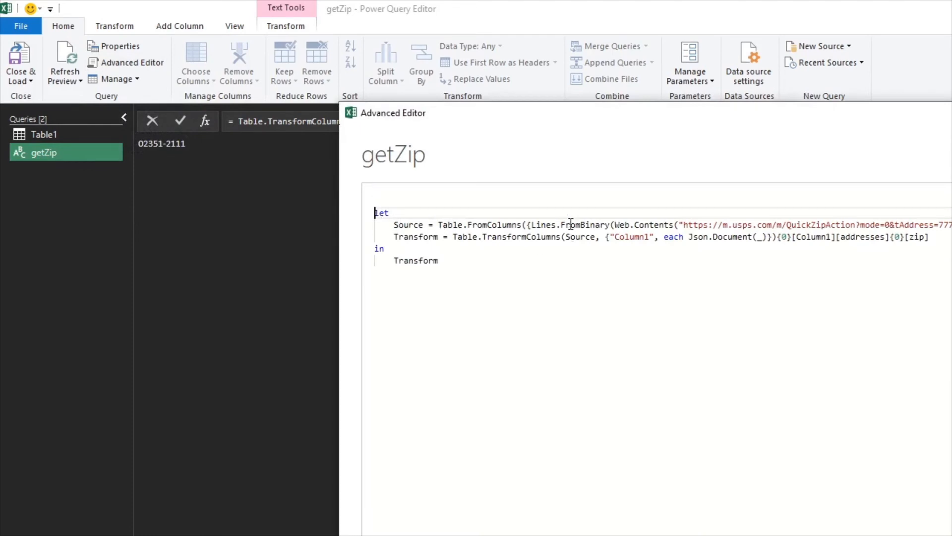
pyautogui.press('Up')
pyautogui.press('Up')
pyautogui.write('(')
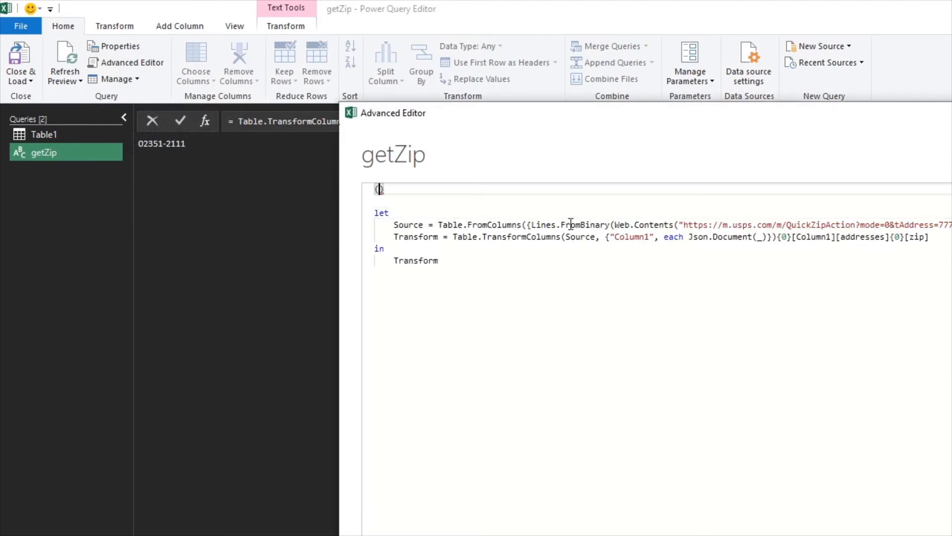
pyautogui.write('address ')
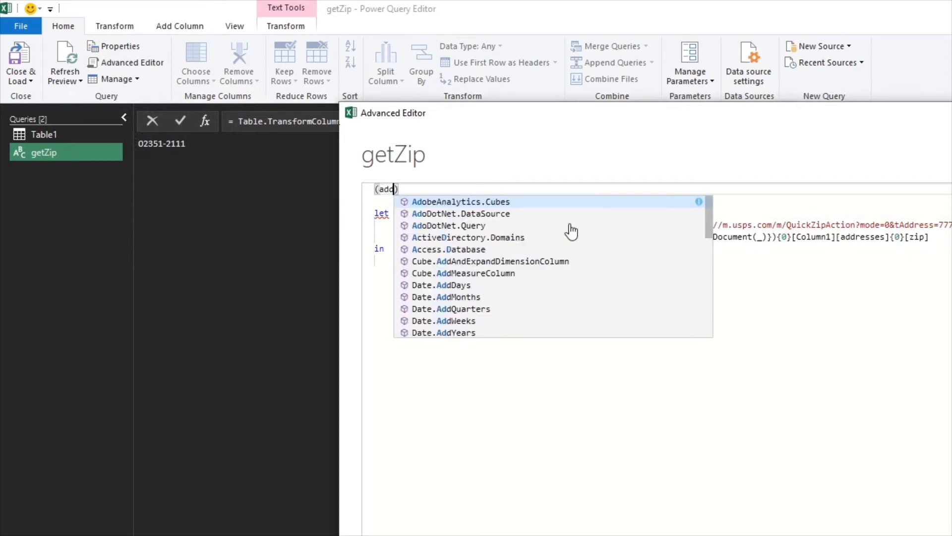
pyautogui.write('as text, ')
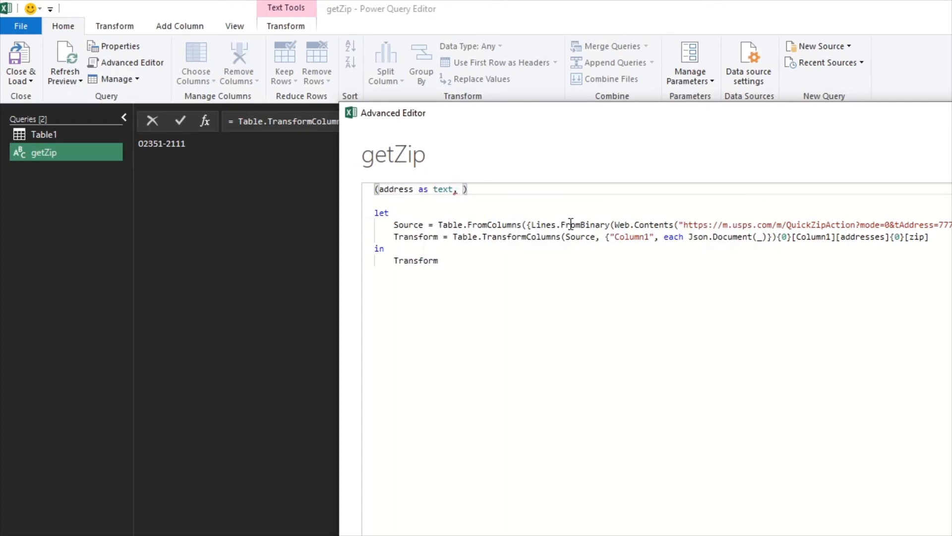
pyautogui.write('city as text, state as tex')
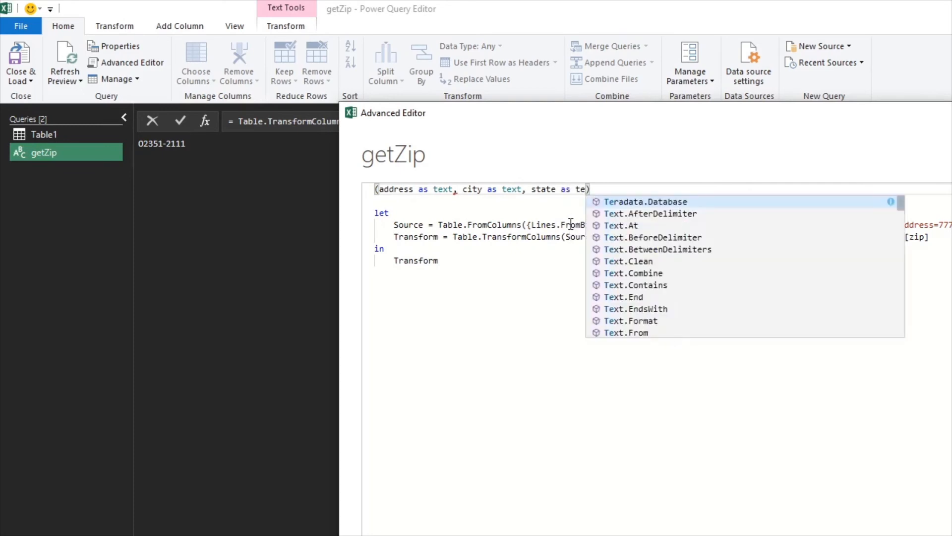
pyautogui.write('t')
pyautogui.press('Escape')
pyautogui.write(') as')
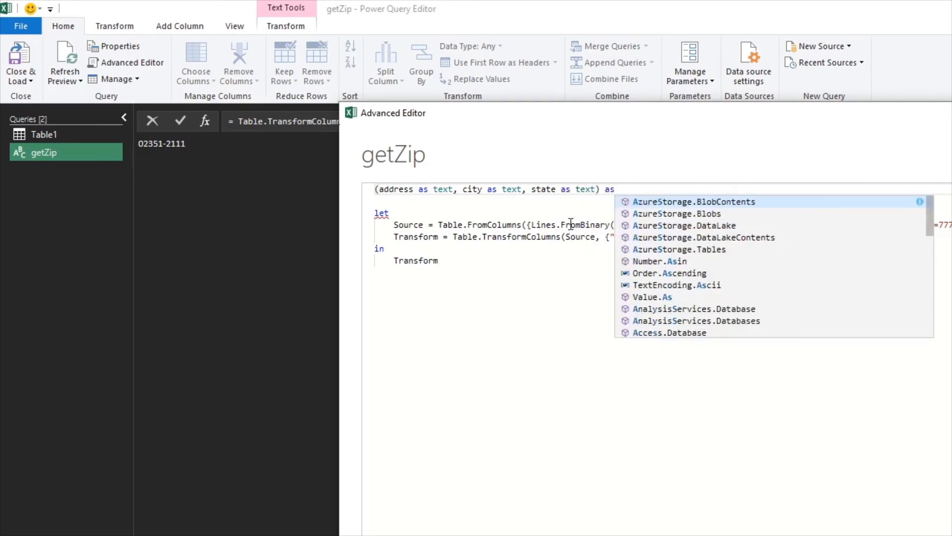
pyautogui.write(' text ')
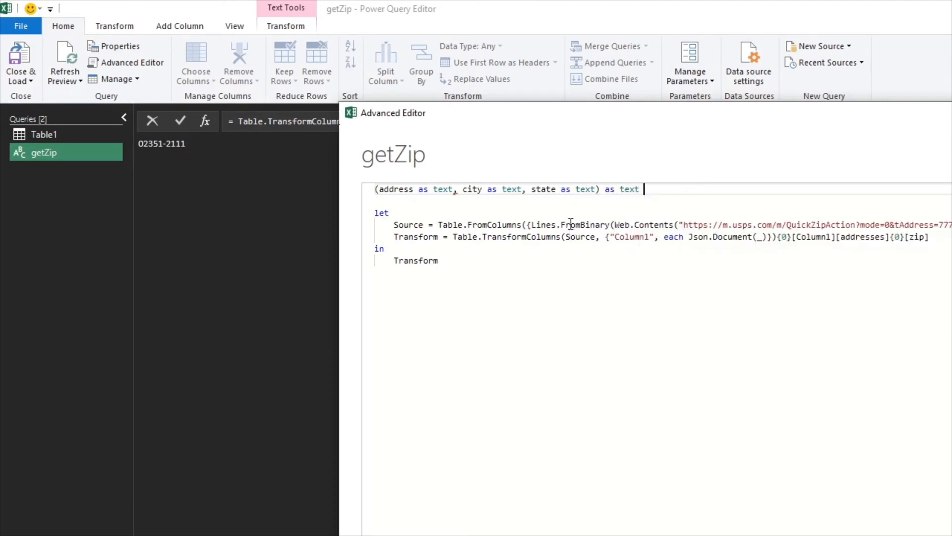
pyautogui.write('=>')
pyautogui.moveTo(796, 124); pyautogui.dragTo(477, 41)
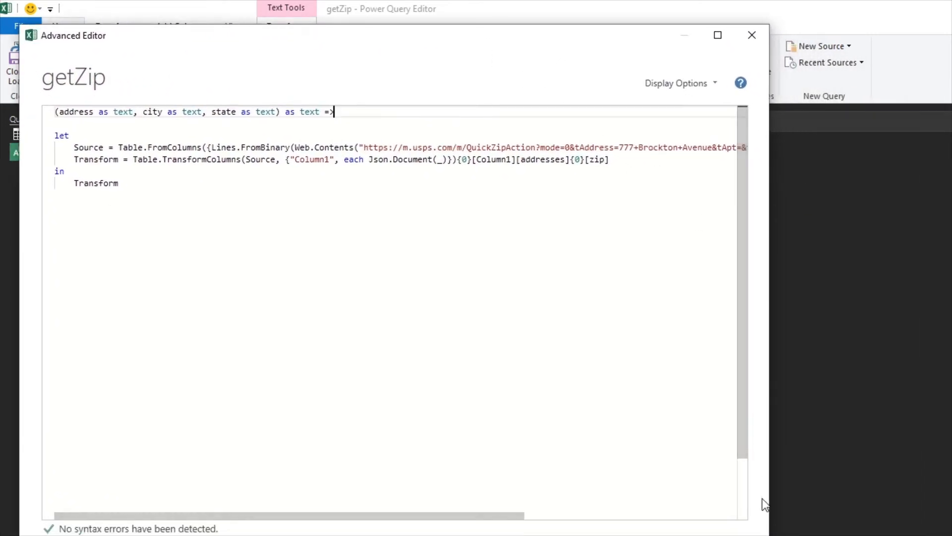
pyautogui.moveTo(770, 487); pyautogui.dragTo(951, 487)
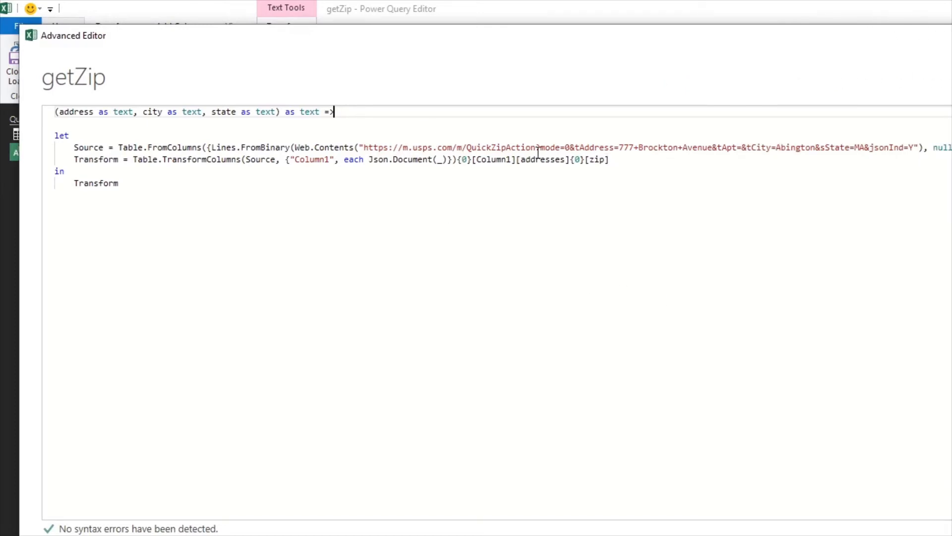
pyautogui.click(619, 148)
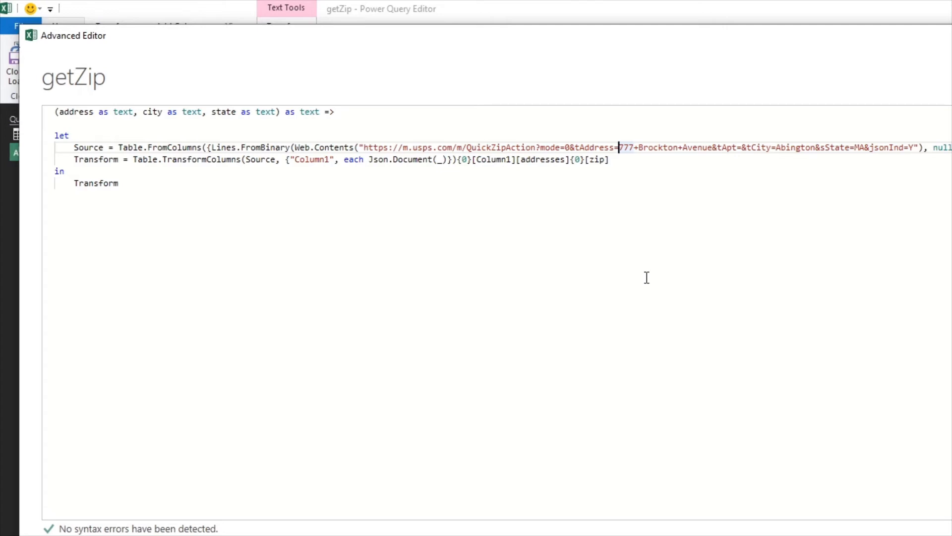
pyautogui.write('"')
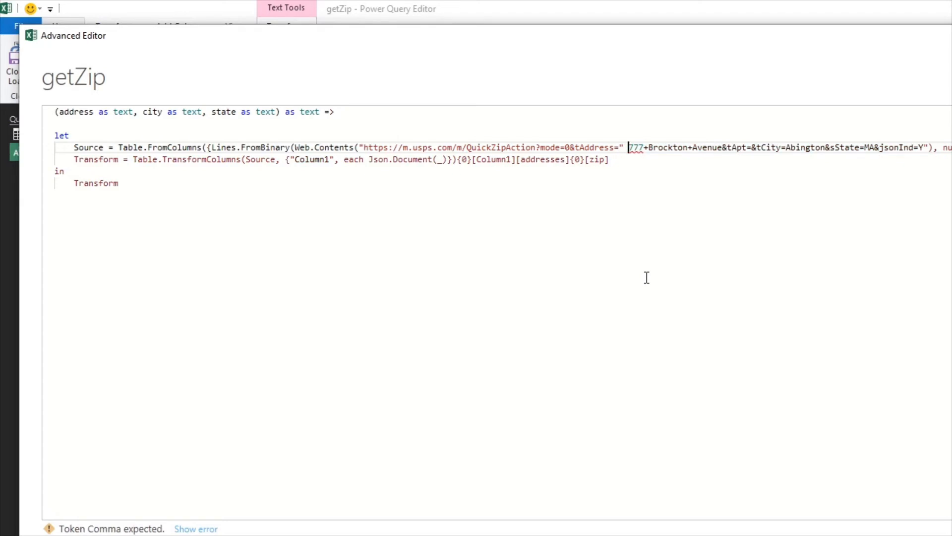
pyautogui.write('& ')
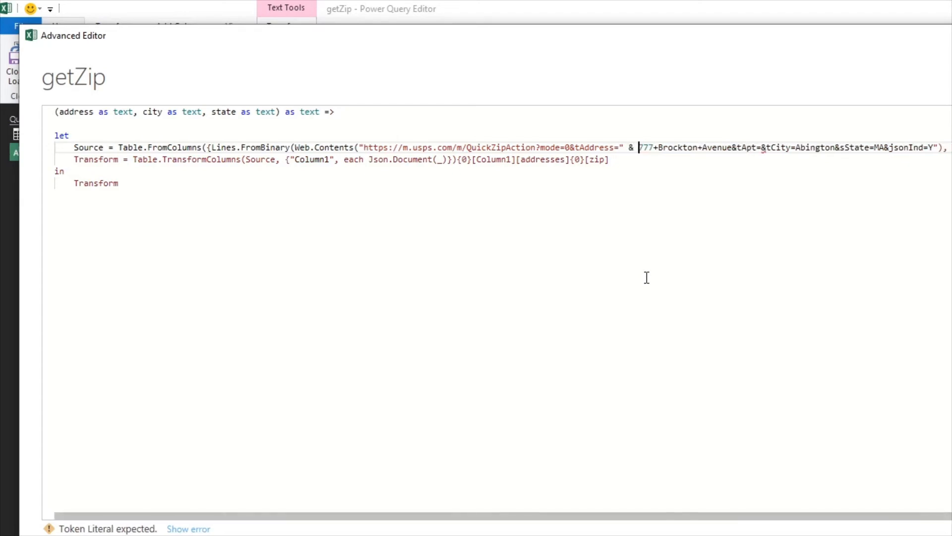
pyautogui.write('address ')
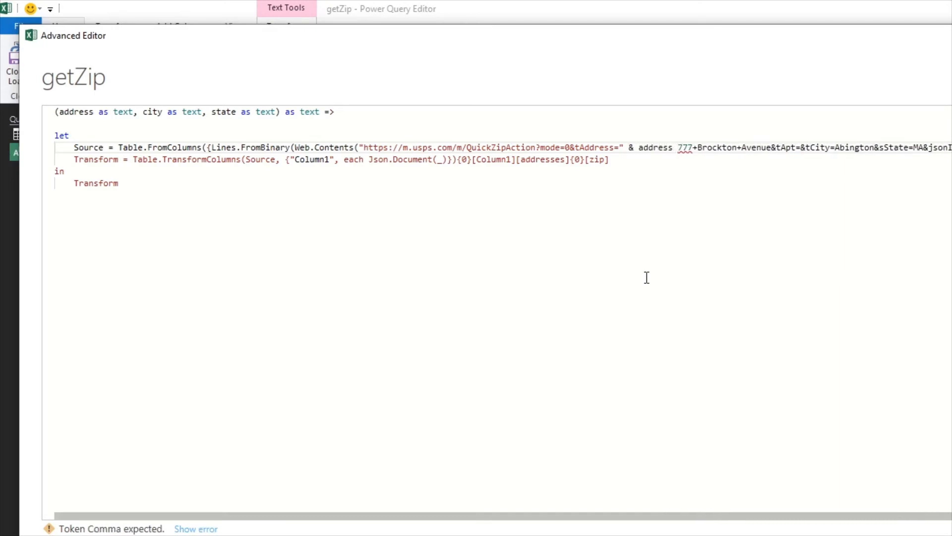
pyautogui.write('& "')
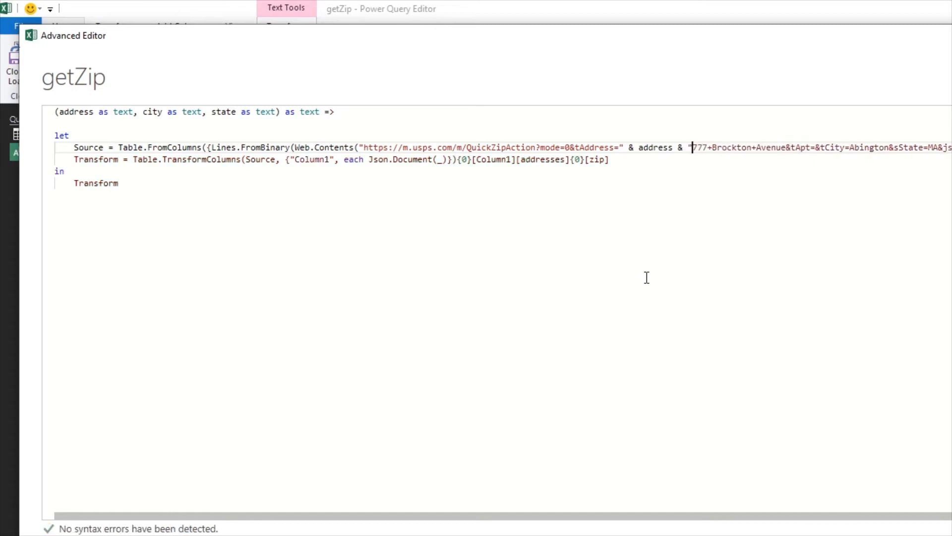
pyautogui.press('Delete')
pyautogui.press('Delete')
pyautogui.press('Delete')
pyautogui.press('Delete')
pyautogui.press('Delete')
pyautogui.press('Delete')
pyautogui.press('Delete')
pyautogui.press('Delete')
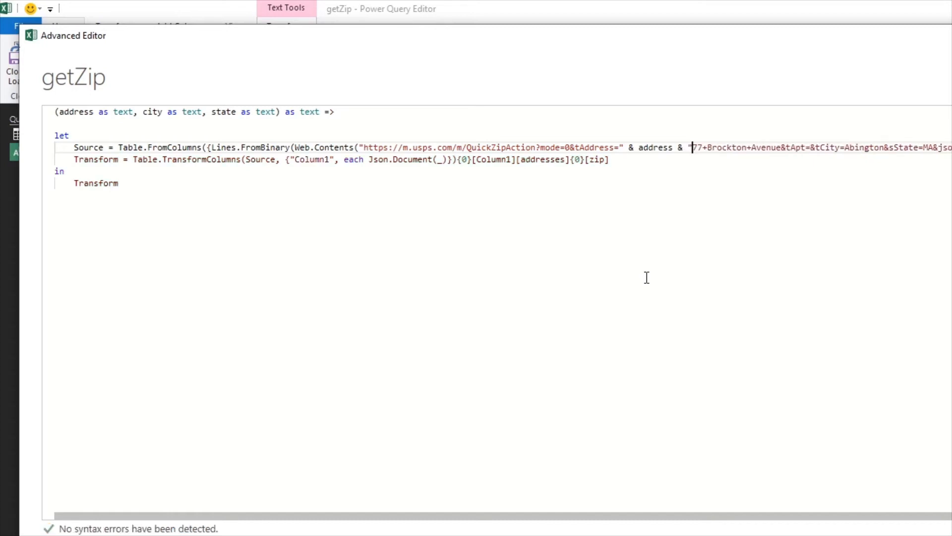
pyautogui.press('Delete')
pyautogui.press('Delete')
pyautogui.press('Delete')
pyautogui.press('Delete')
pyautogui.press('Delete')
pyautogui.press('Delete')
pyautogui.press('Delete')
pyautogui.press('Delete')
pyautogui.press('Delete')
pyautogui.press('Delete')
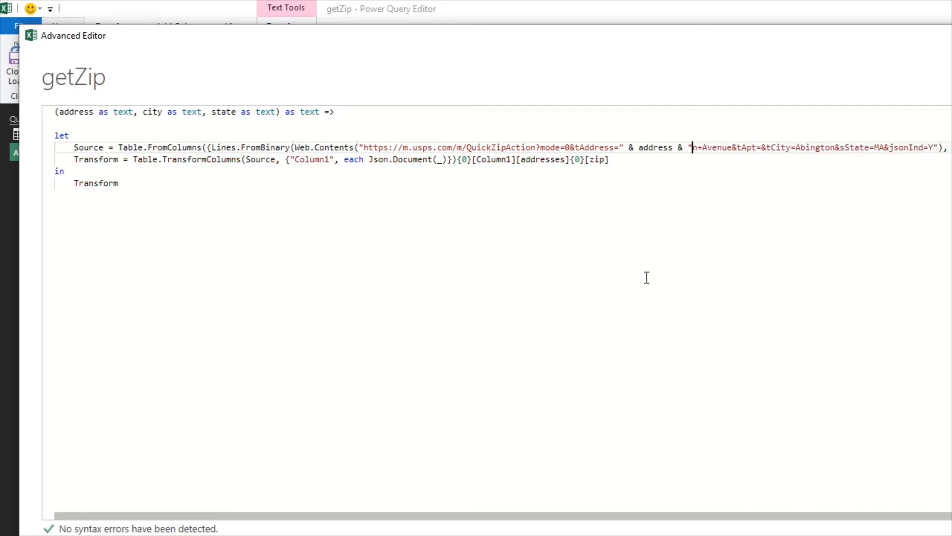
pyautogui.press('Delete')
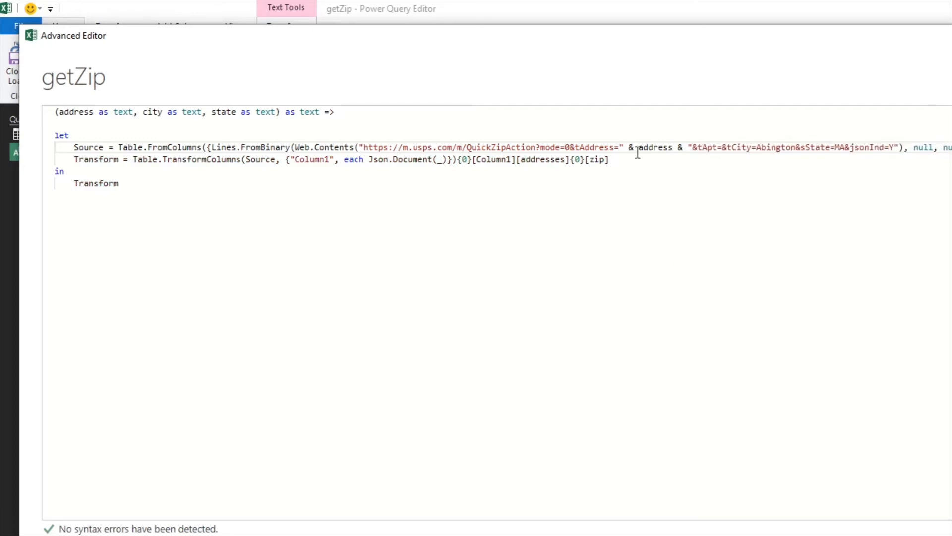
# Wrap the address parameter in Text.Replace so spaces are replaced with "+"
pyautogui.click(652, 143)
pyautogui.write('Text.')
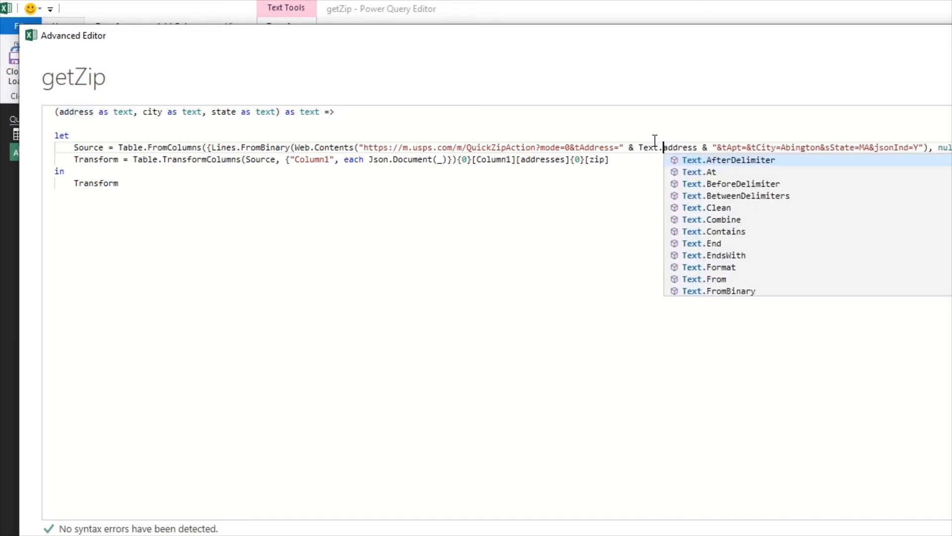
pyautogui.write('Re')
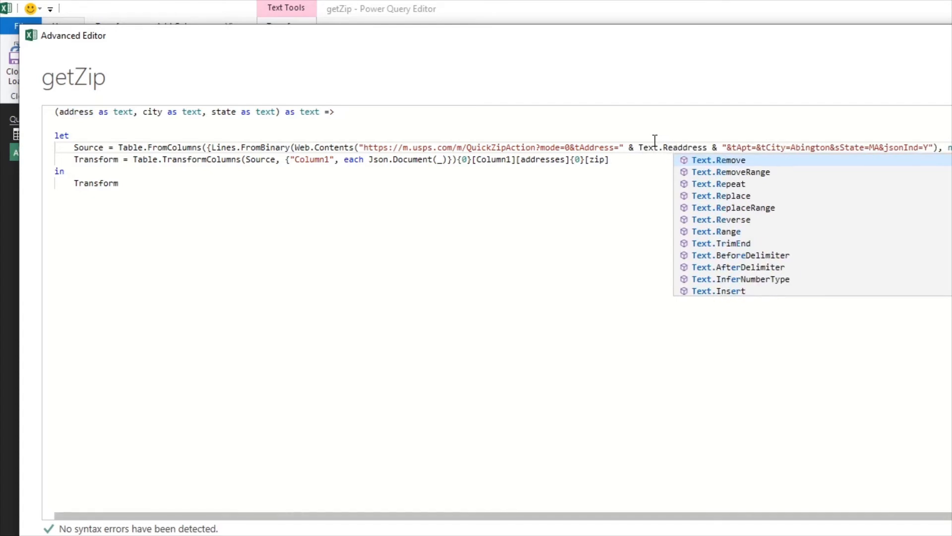
pyautogui.click(714, 196)
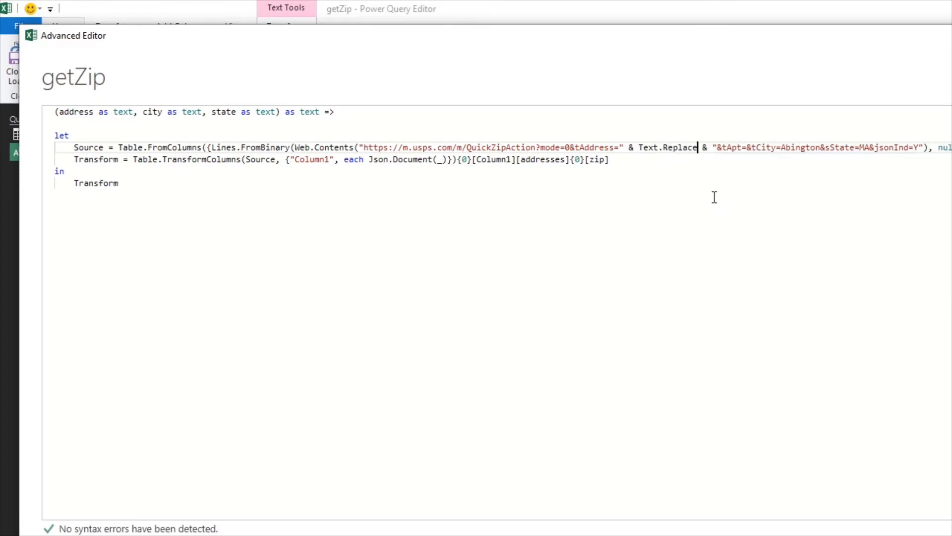
pyautogui.write('(')
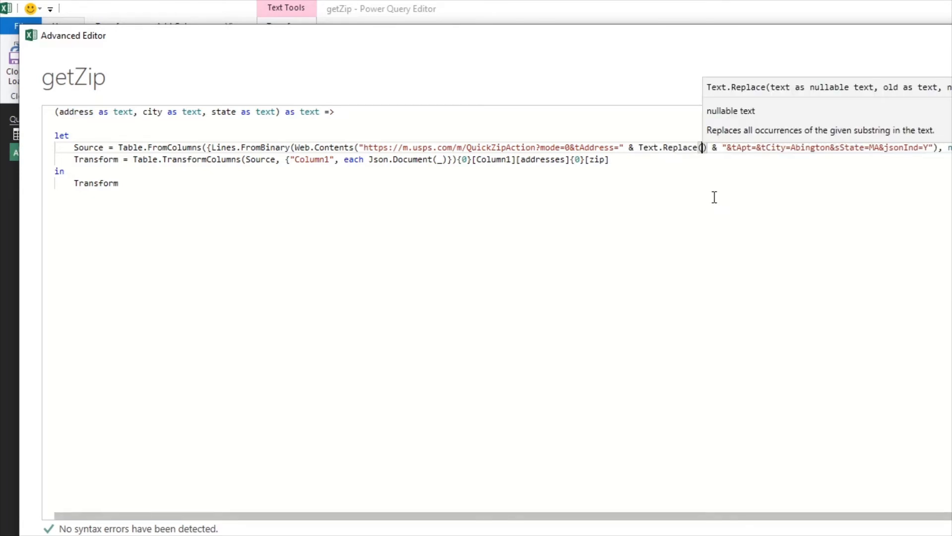
pyautogui.write('ad')
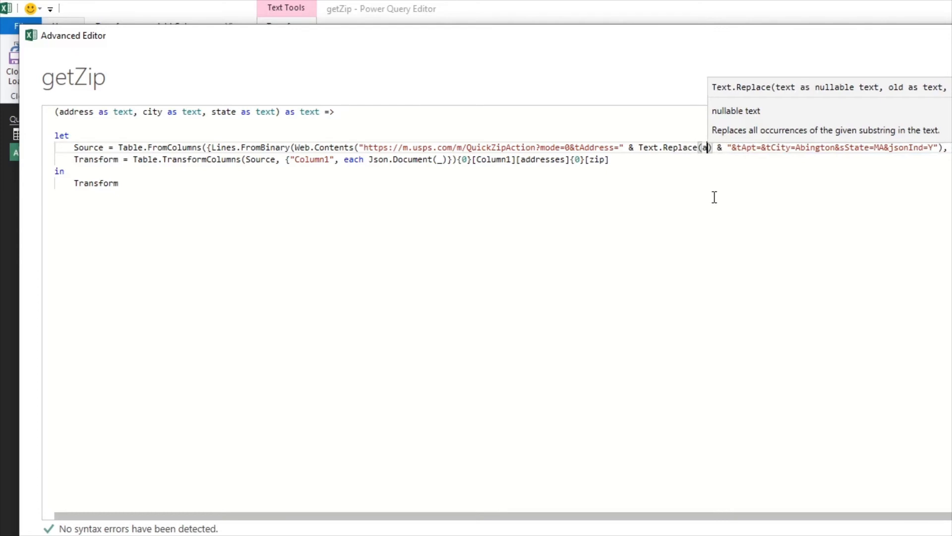
pyautogui.press('Tab')
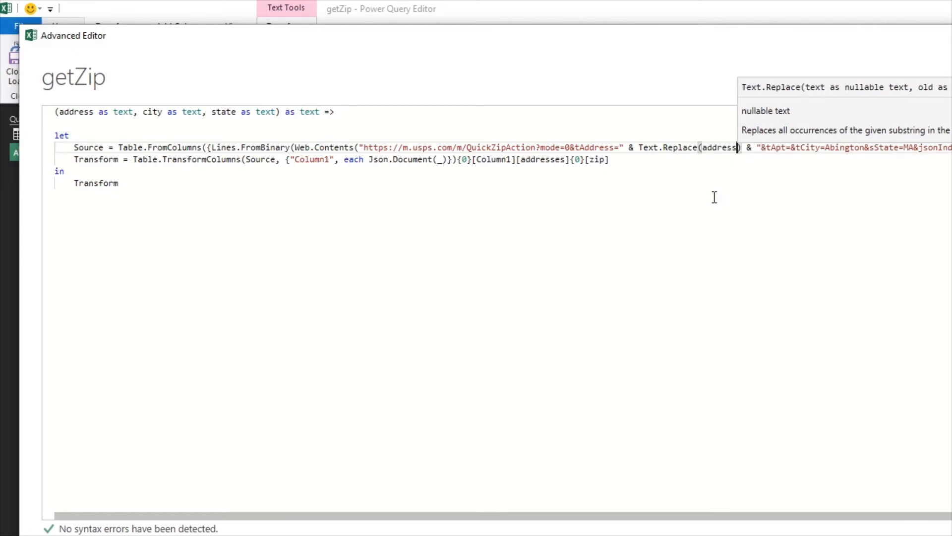
pyautogui.write('," " , "=')
pyautogui.press('BackSpace')
pyautogui.write('+"')
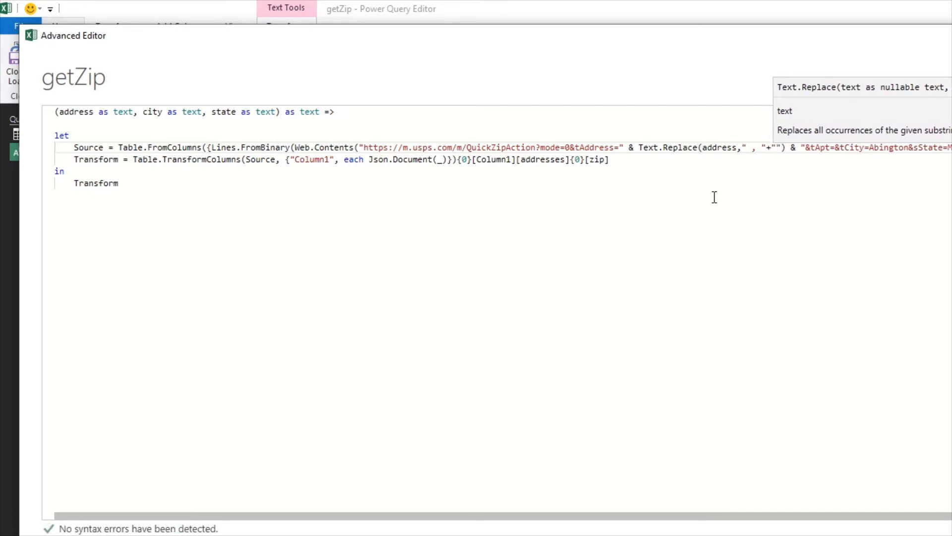
pyautogui.press('BackSpace')
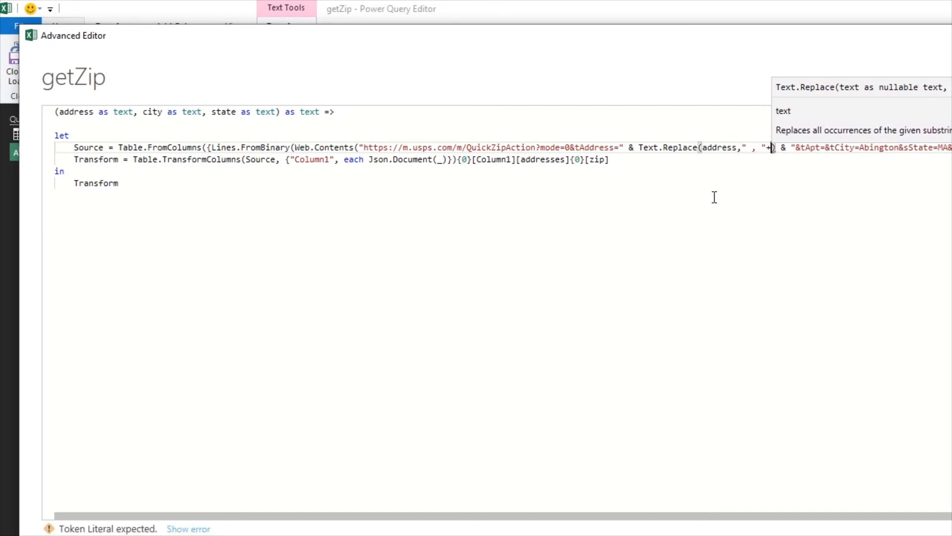
pyautogui.write('"')
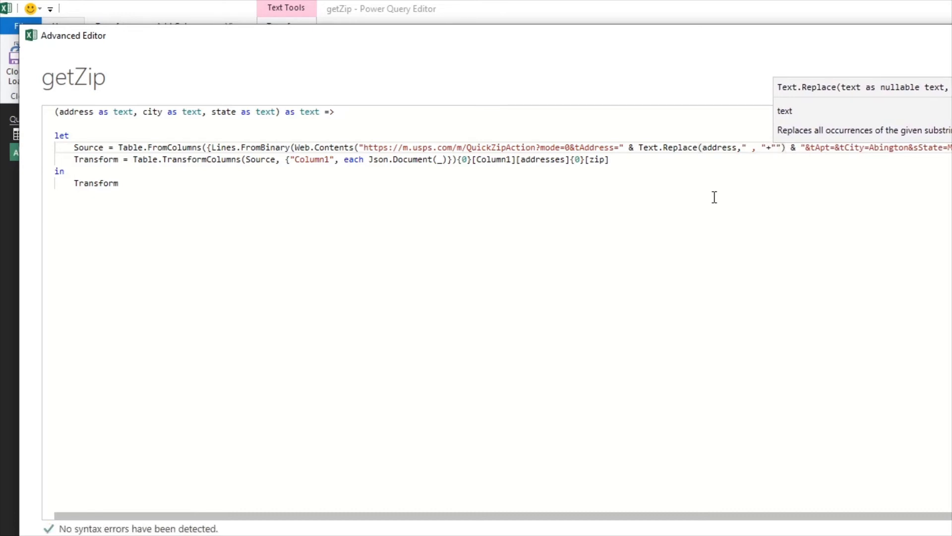
# Correct the Text.Replace arguments to (address," ","+") and close its parenthesis
pyautogui.press('BackSpace')
pyautogui.press('Right')
pyautogui.press('Down')
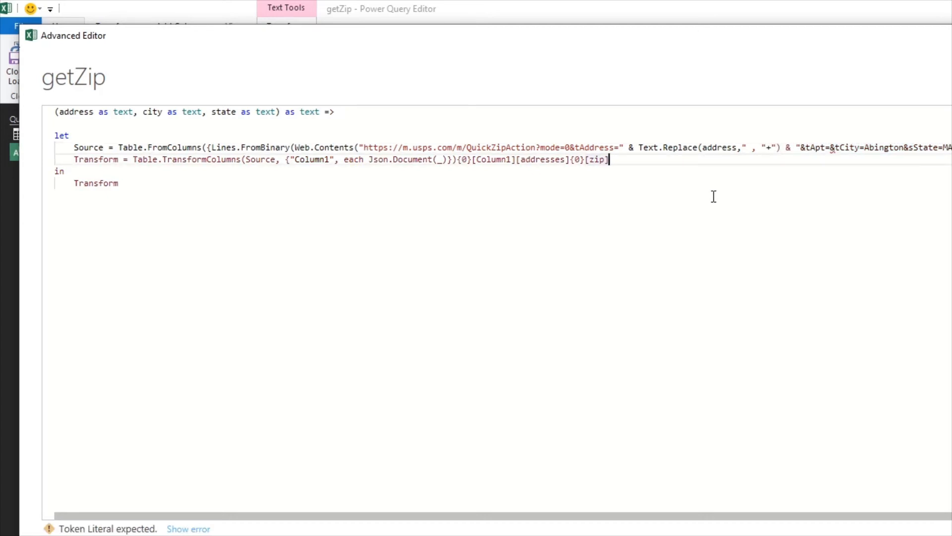
pyautogui.click(754, 148)
pyautogui.rightClick(754, 148)
pyautogui.press('Escape')
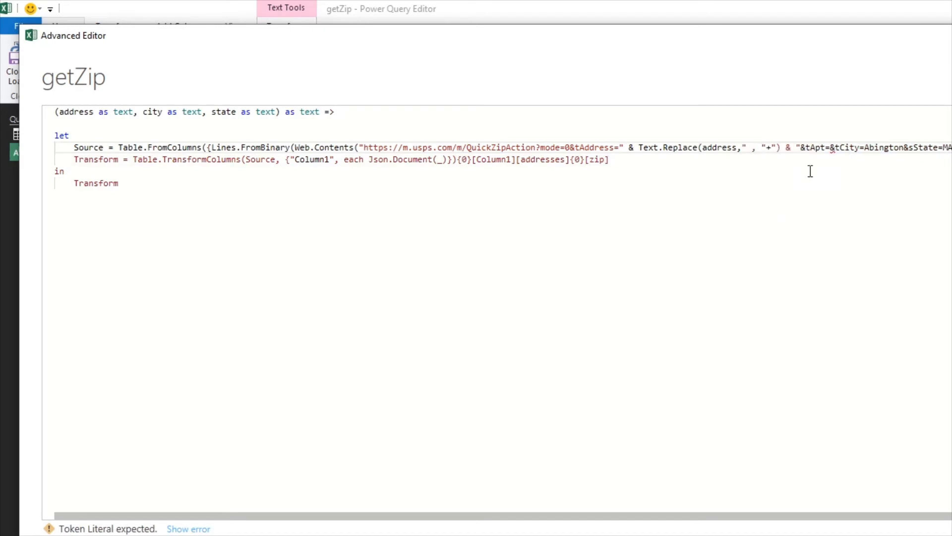
pyautogui.press('Right')
pyautogui.press('Right')
pyautogui.press('Right')
pyautogui.press('Right')
pyautogui.press('Right')
pyautogui.press('Right')
pyautogui.press('Right')
pyautogui.press('BackSpace')
pyautogui.press('BackSpace')
pyautogui.press('BackSpace')
pyautogui.press('BackSpace')
pyautogui.press('BackSpace')
pyautogui.press('BackSpace')
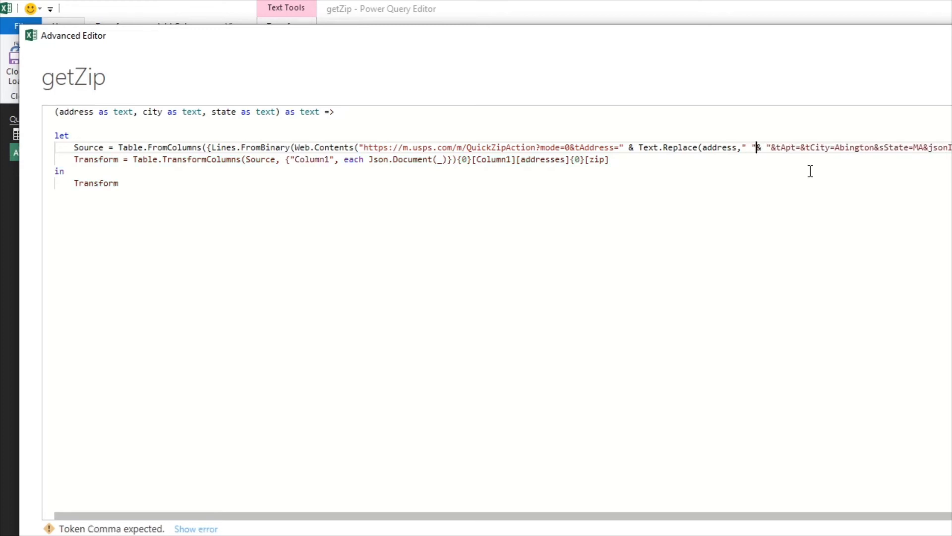
pyautogui.write(',"+')
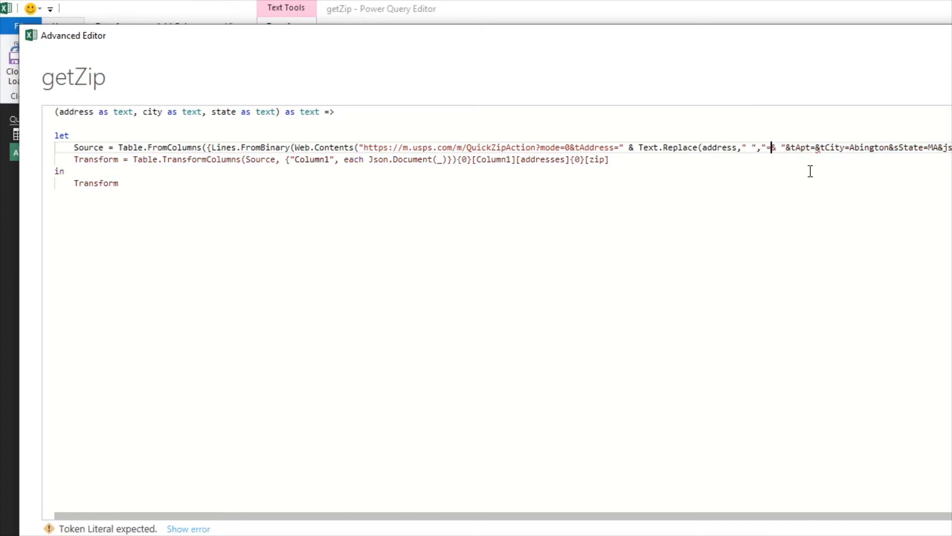
pyautogui.write('"')
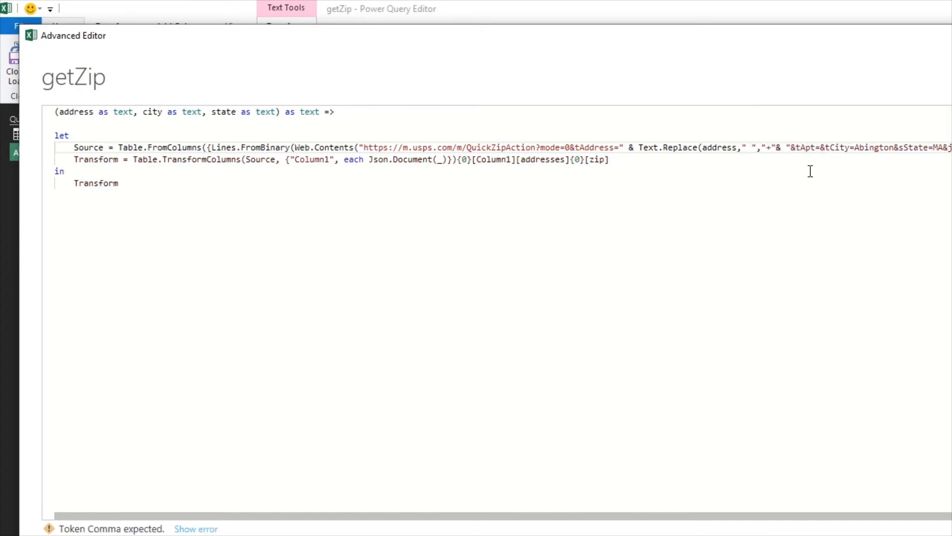
pyautogui.press('Left')
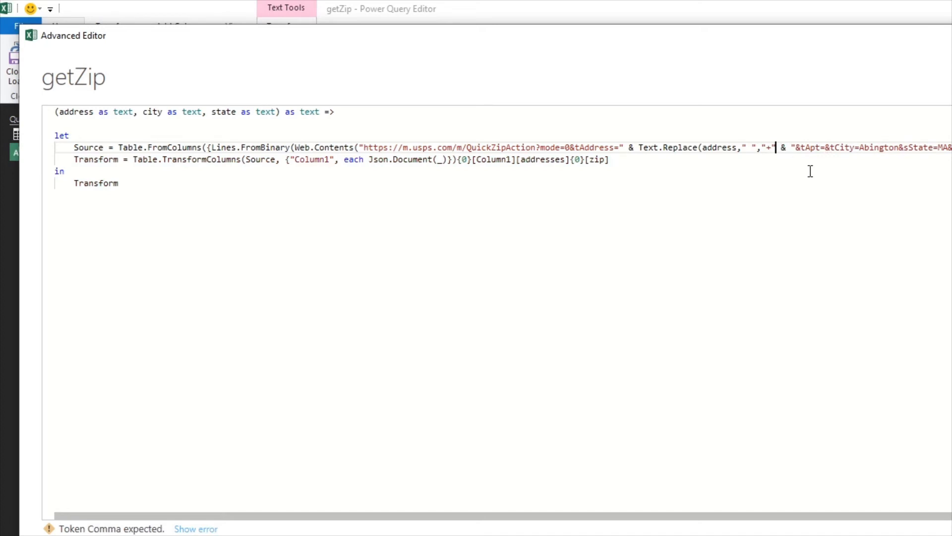
pyautogui.write(')')
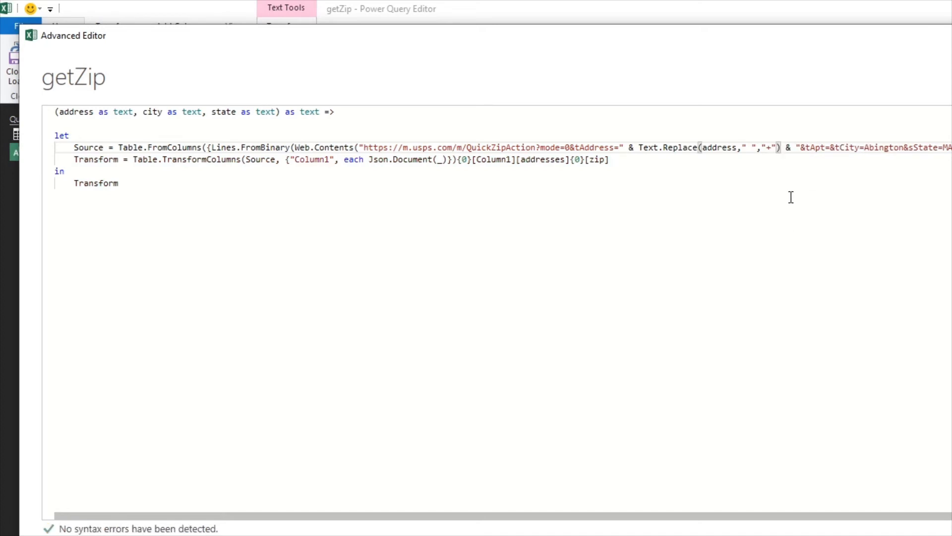
pyautogui.click(748, 183)
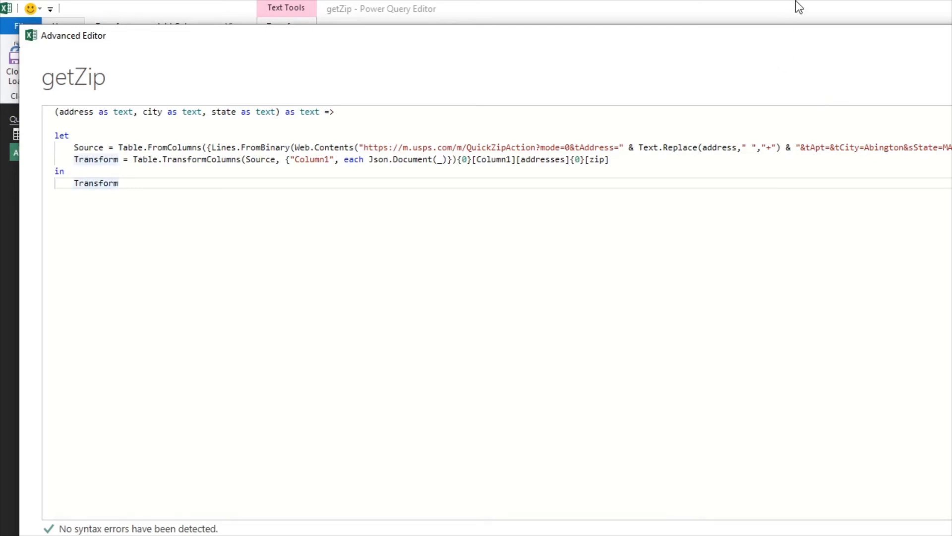
# Replace the hard-coded city Abington in the USPS URL with the city parameter joined by &
pyautogui.moveTo(806, 35); pyautogui.dragTo(347, 46)
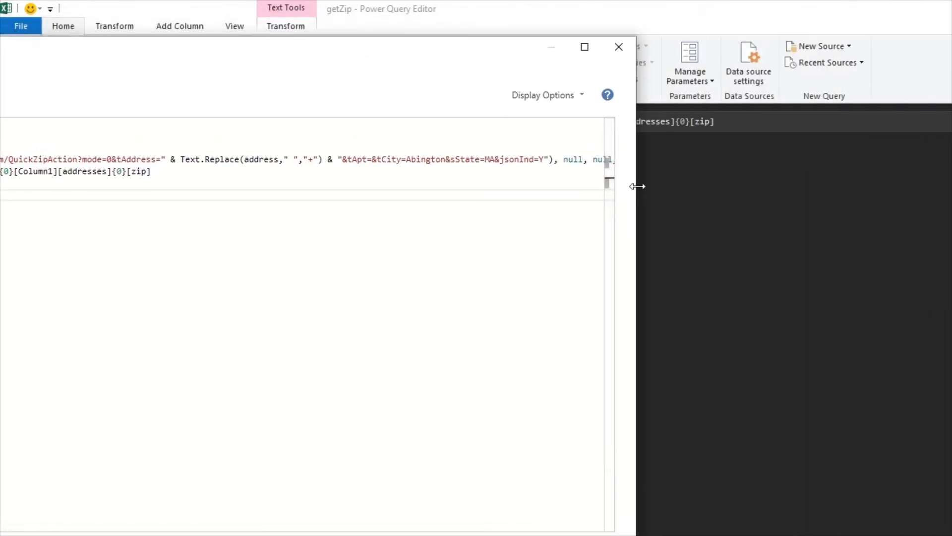
pyautogui.moveTo(637, 186); pyautogui.dragTo(792, 201)
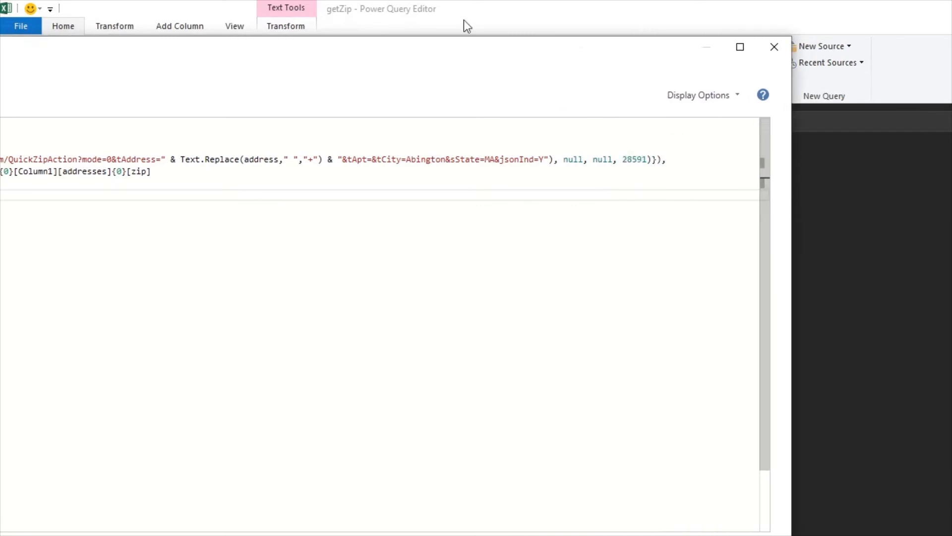
pyautogui.click(406, 159)
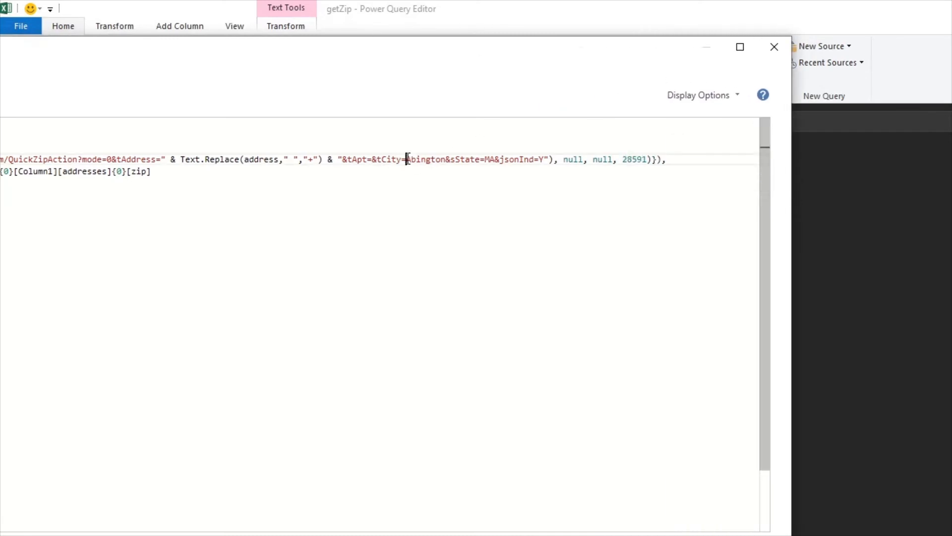
pyautogui.write('" ')
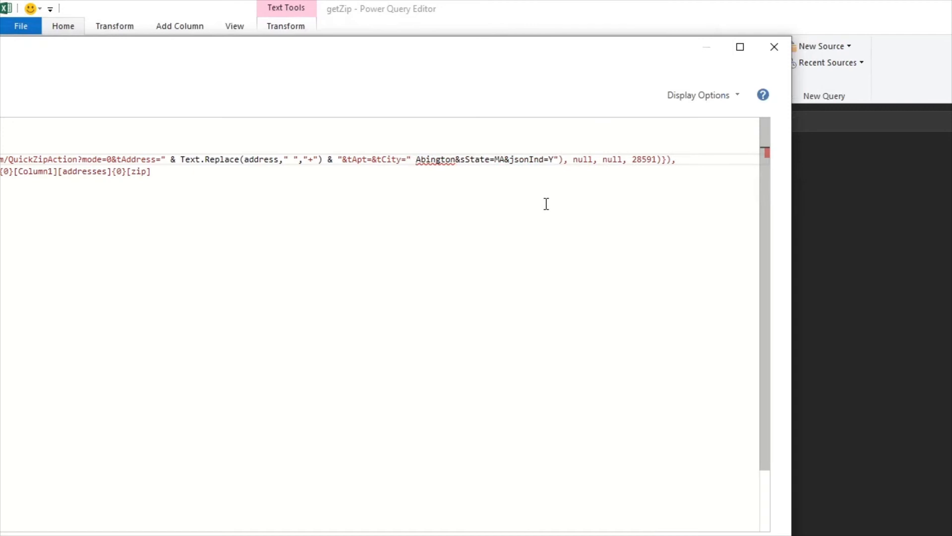
pyautogui.write('& city & "')
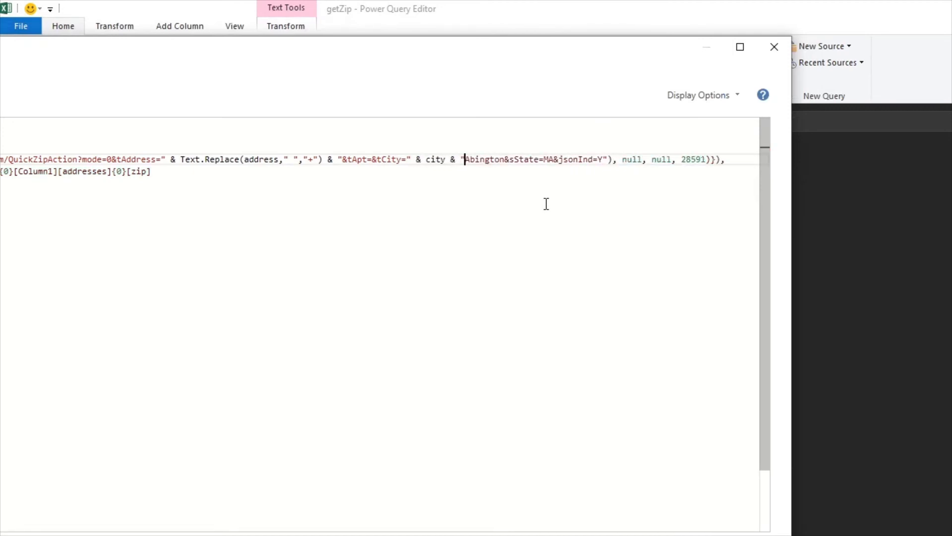
pyautogui.press('Delete')
pyautogui.press('Delete')
pyautogui.press('Delete')
pyautogui.press('Delete')
pyautogui.press('Delete')
pyautogui.press('Delete')
pyautogui.press('Delete')
pyautogui.press('Delete')
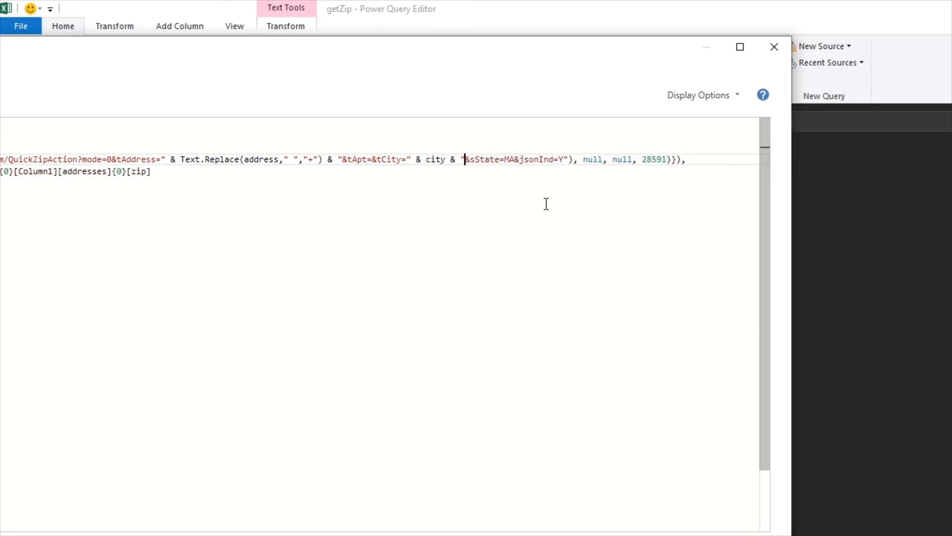
# Replace the hard-coded state MA in the URL with the state parameter joined by &, and close the editor
pyautogui.press('Right')
pyautogui.press('Right')
pyautogui.press('Right')
pyautogui.press('Right')
pyautogui.press('Right')
pyautogui.press('Right')
pyautogui.press('Right')
pyautogui.press('Right')
pyautogui.write('" & state &')
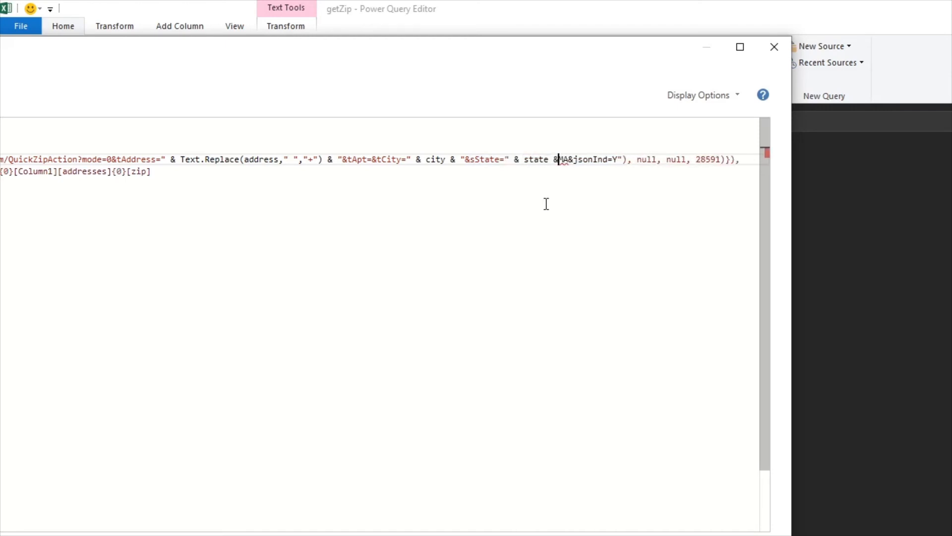
pyautogui.write(' "')
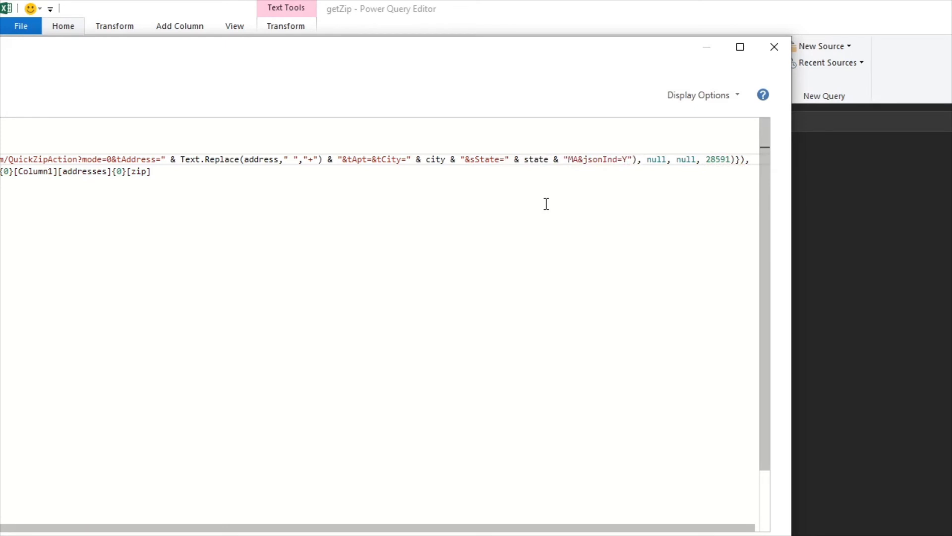
pyautogui.press('Delete')
pyautogui.press('Delete')
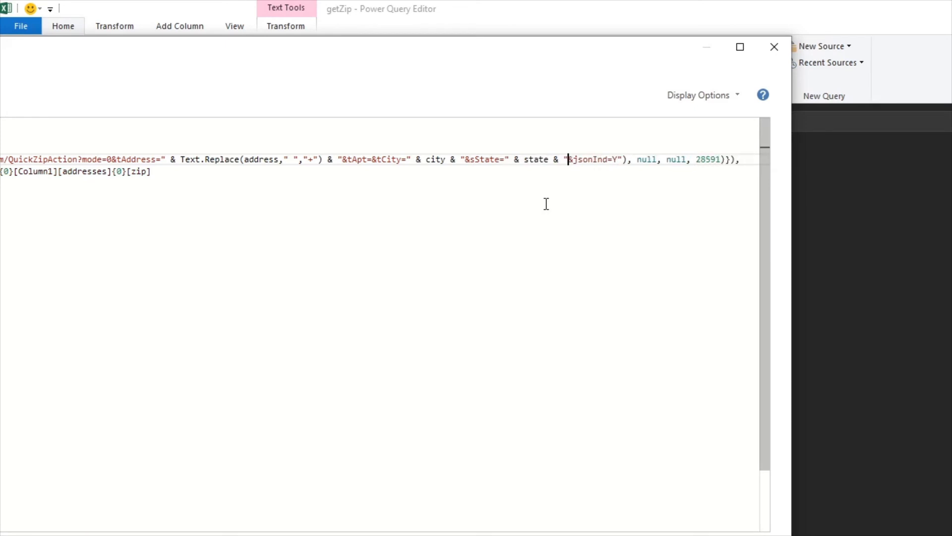
pyautogui.moveTo(485, 49); pyautogui.dragTo(921, 59)
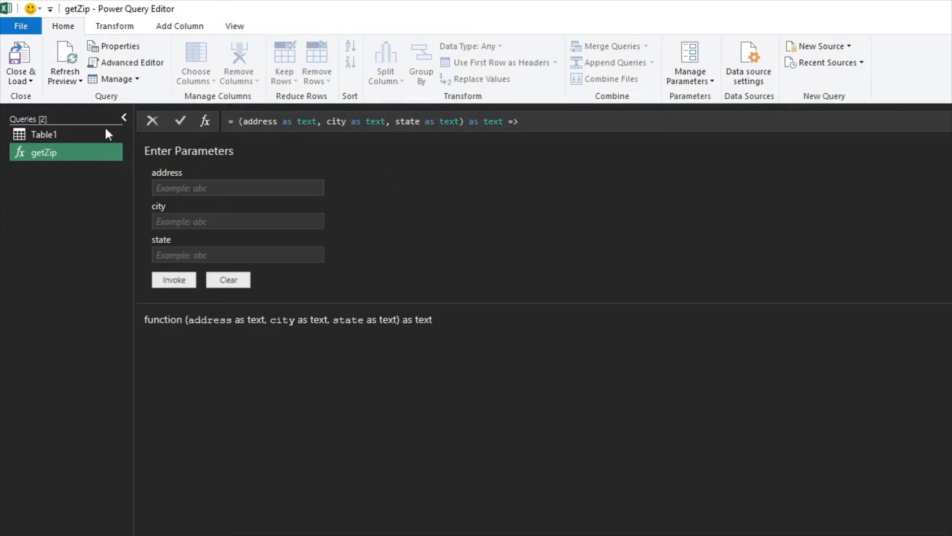
# Close the Power Query Editor and load the queries to the workbook
pyautogui.click(65, 135)
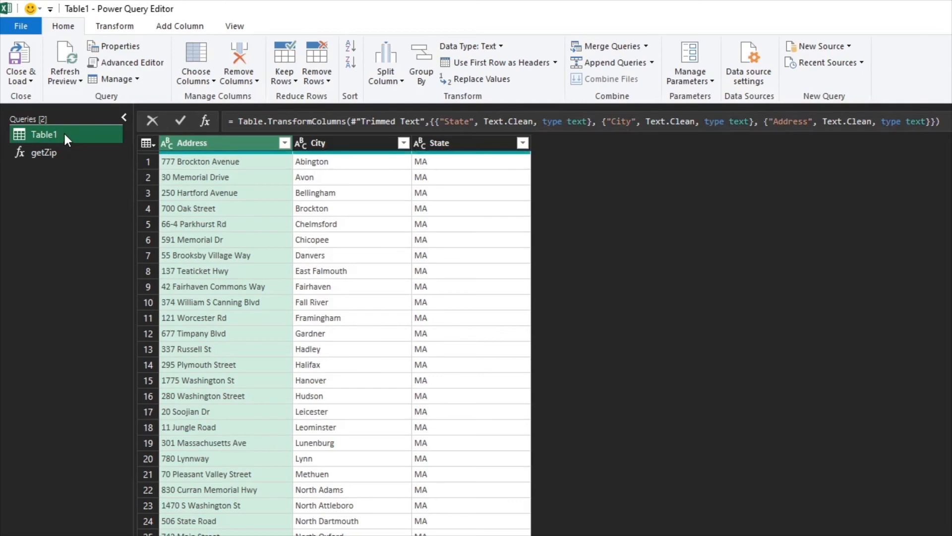
pyautogui.click(26, 82)
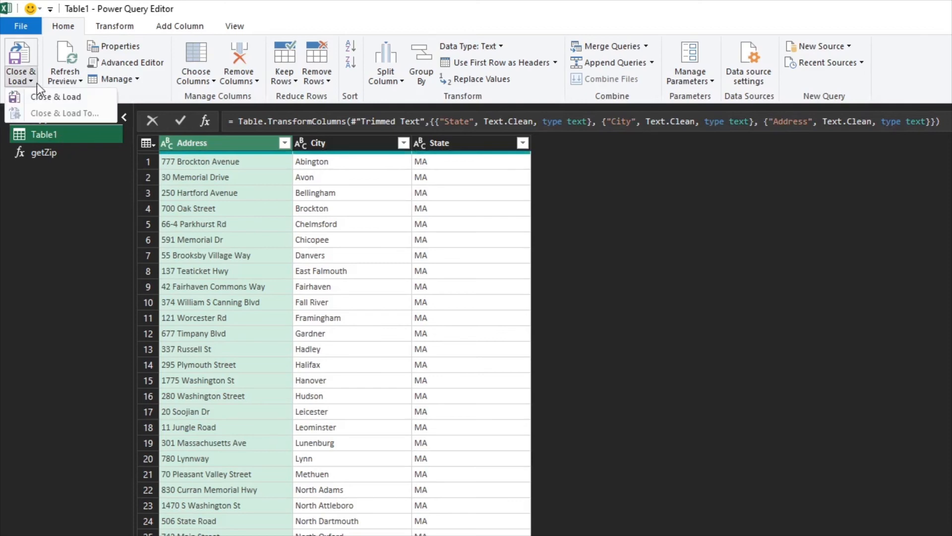
pyautogui.click(42, 96)
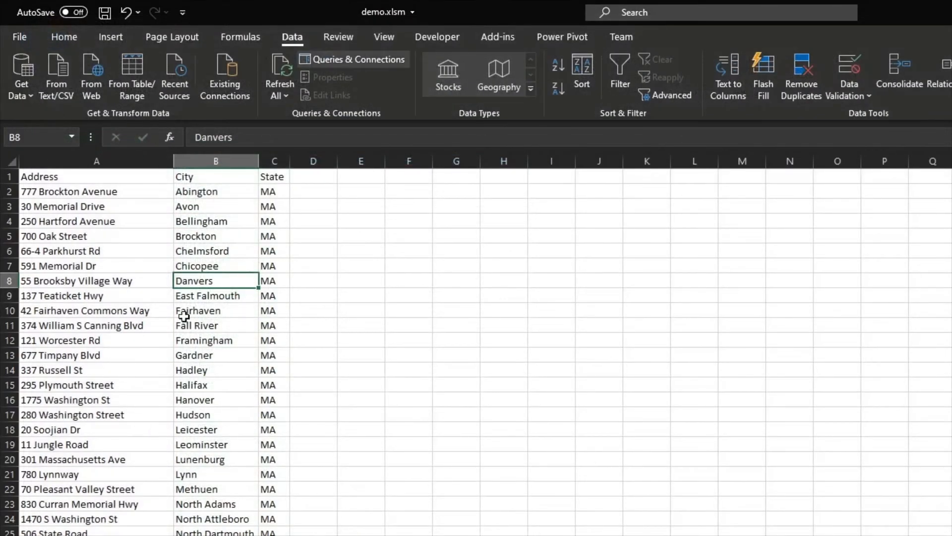
# Create a new query from the address data range as a table with headers
pyautogui.click(227, 249)
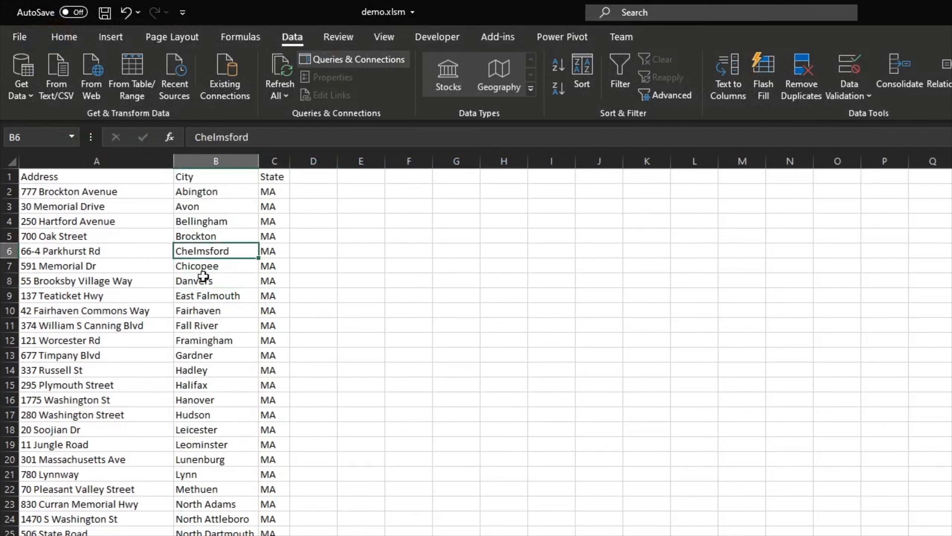
pyautogui.click(144, 292)
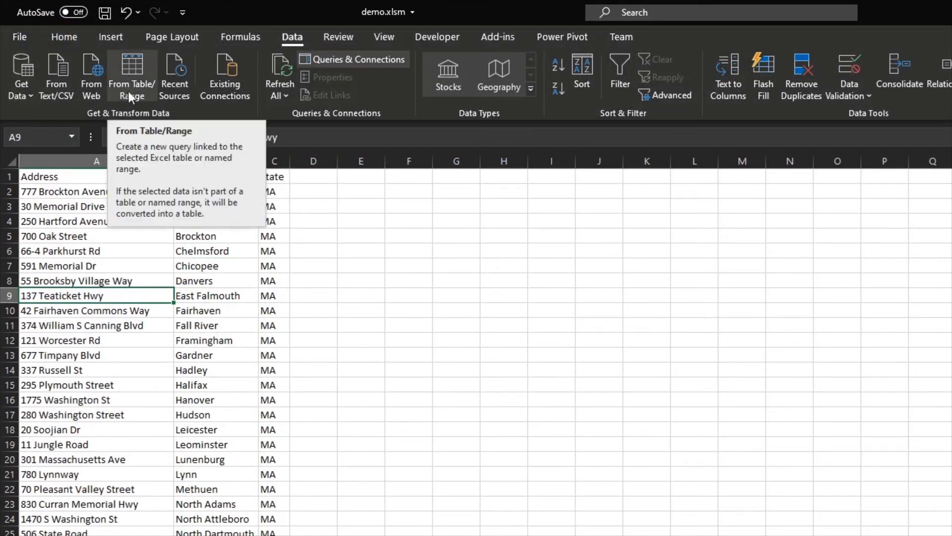
pyautogui.click(134, 266)
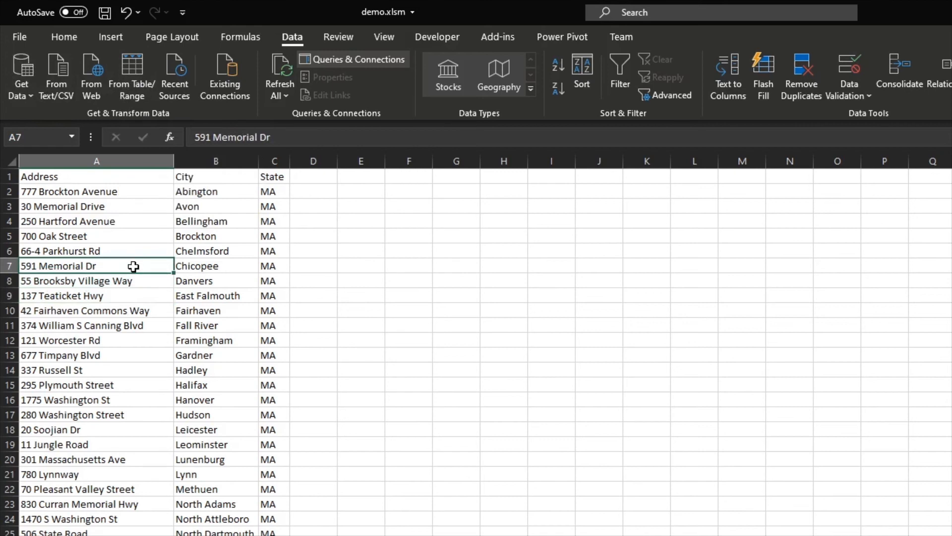
pyautogui.press('alt')
pyautogui.press('a')
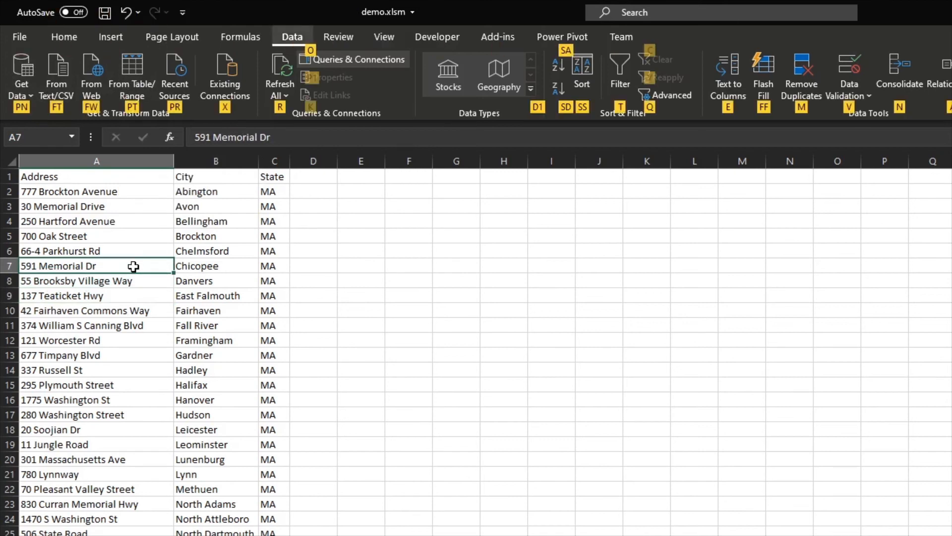
pyautogui.press('p')
pyautogui.press('t')
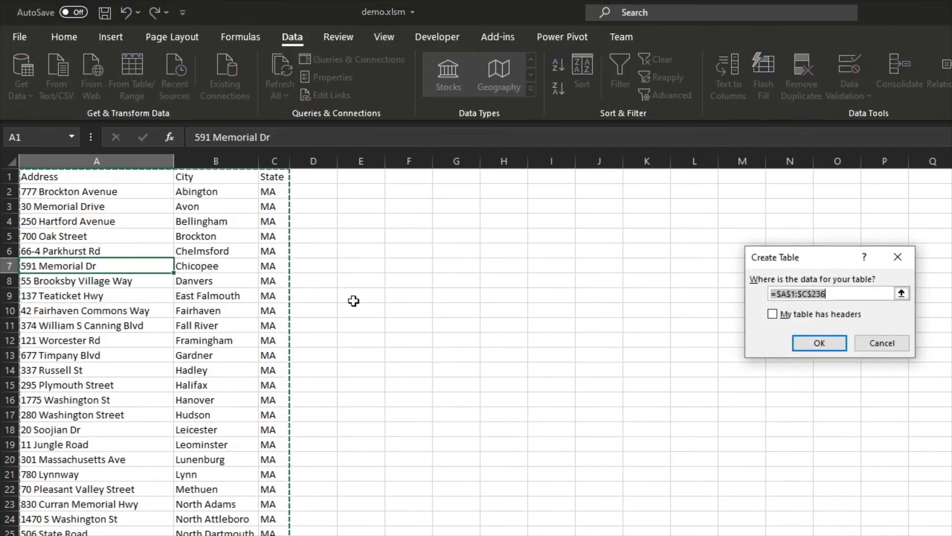
pyautogui.click(777, 316)
pyautogui.click(821, 338)
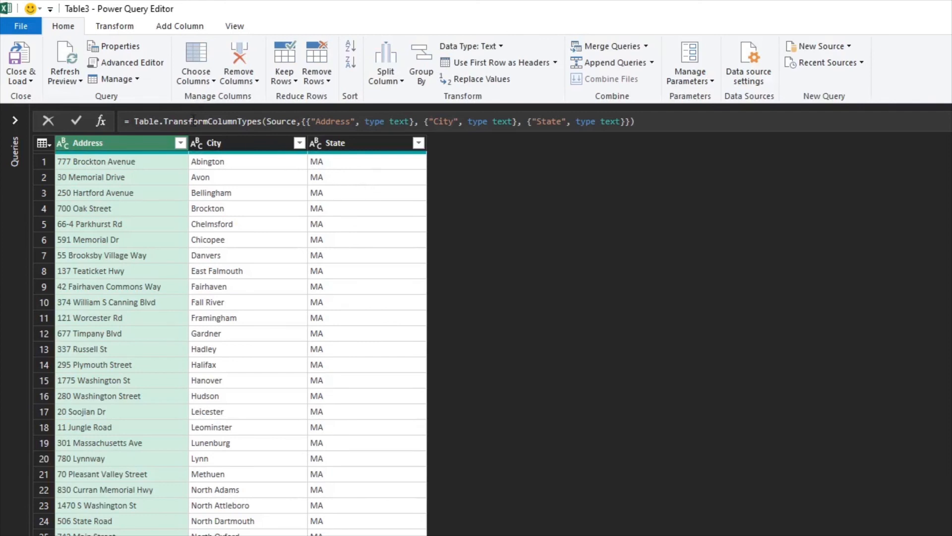
# Invoke the custom function getZip to add a new column named Zip
pyautogui.click(168, 26)
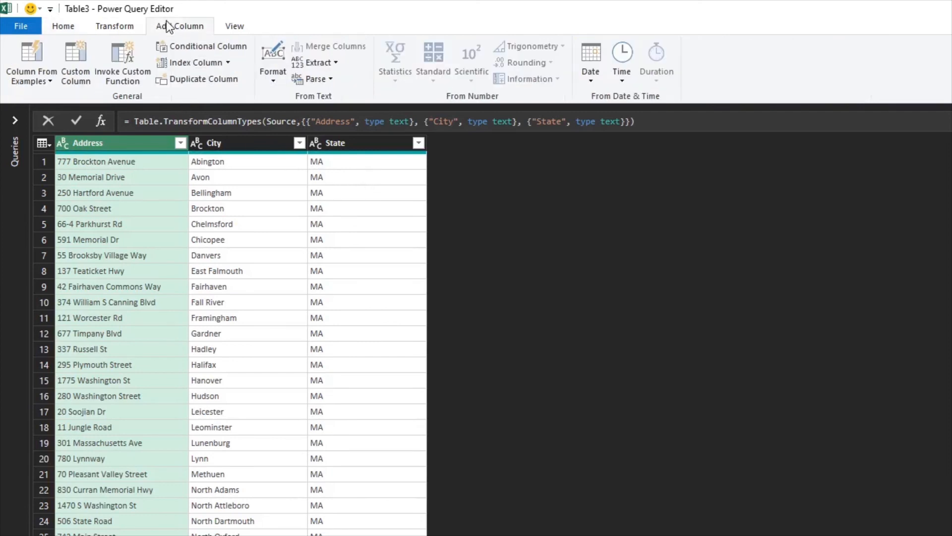
pyautogui.click(133, 72)
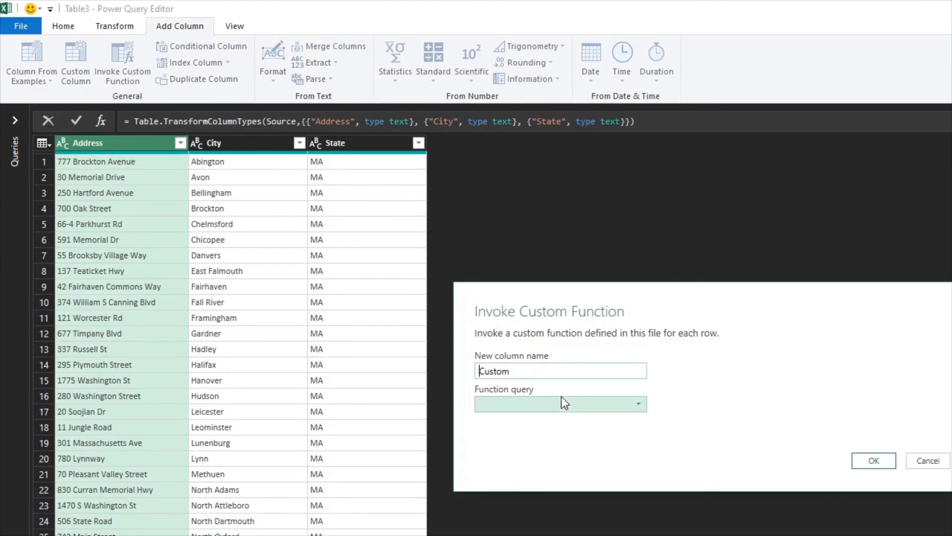
pyautogui.hotkey('ctrl', 'a')
pyautogui.write('Zip')
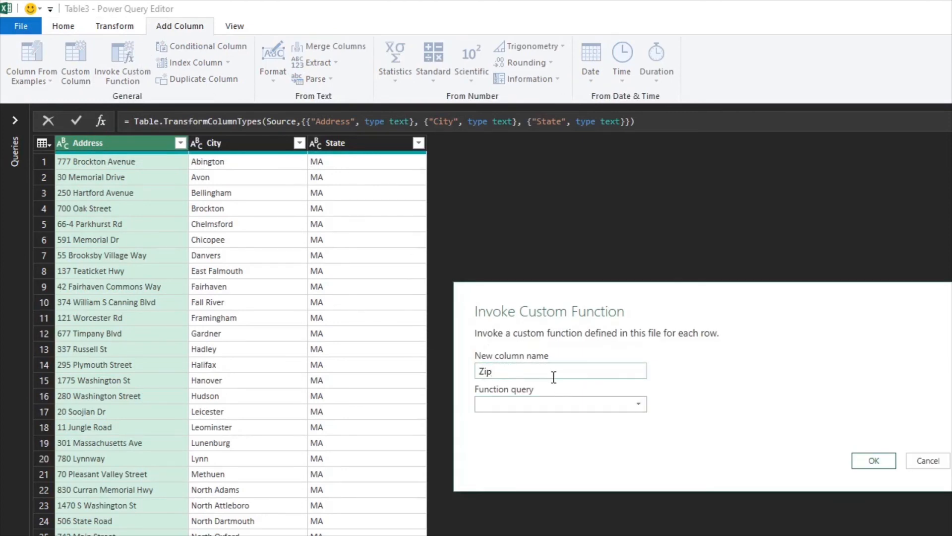
pyautogui.click(554, 404)
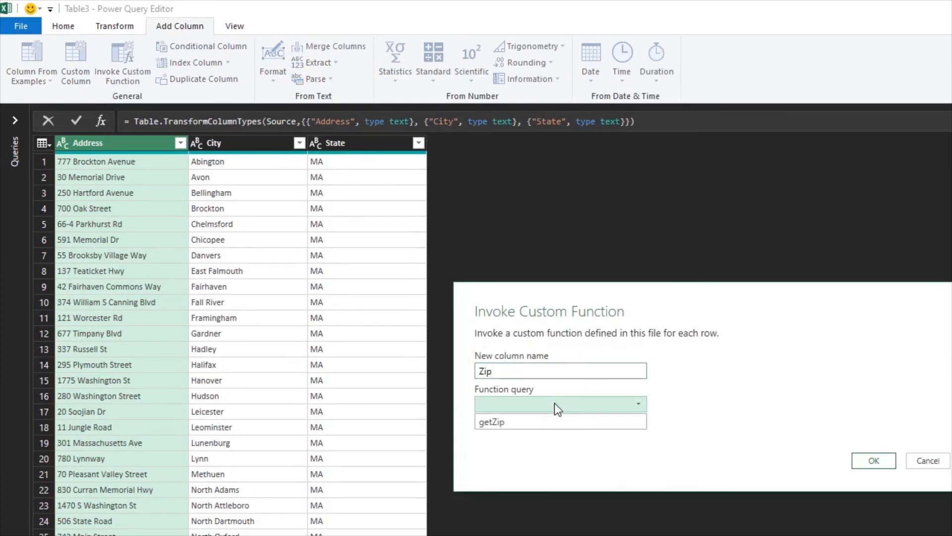
pyautogui.click(534, 421)
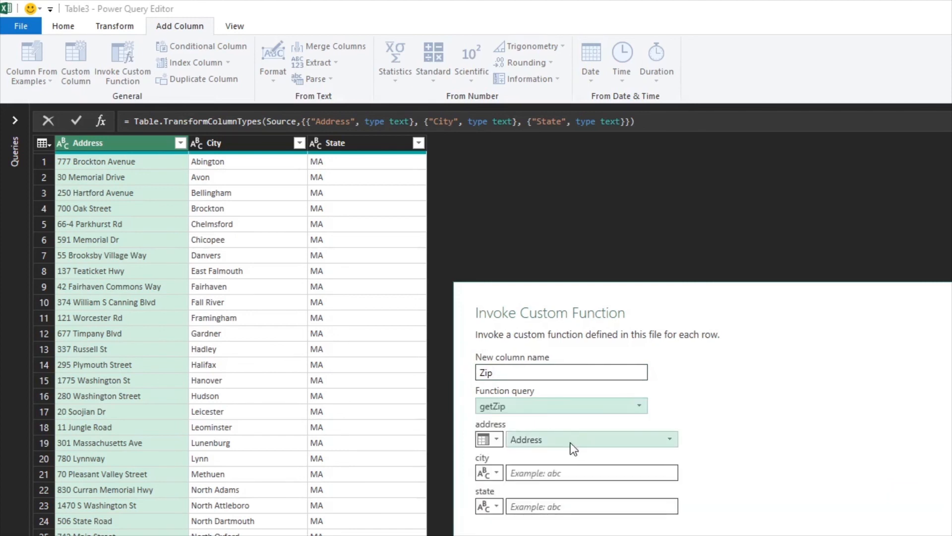
# Map the getZip city and state parameters to the City and State columns and confirm the invoked function
pyautogui.click(494, 476)
pyautogui.click(514, 504)
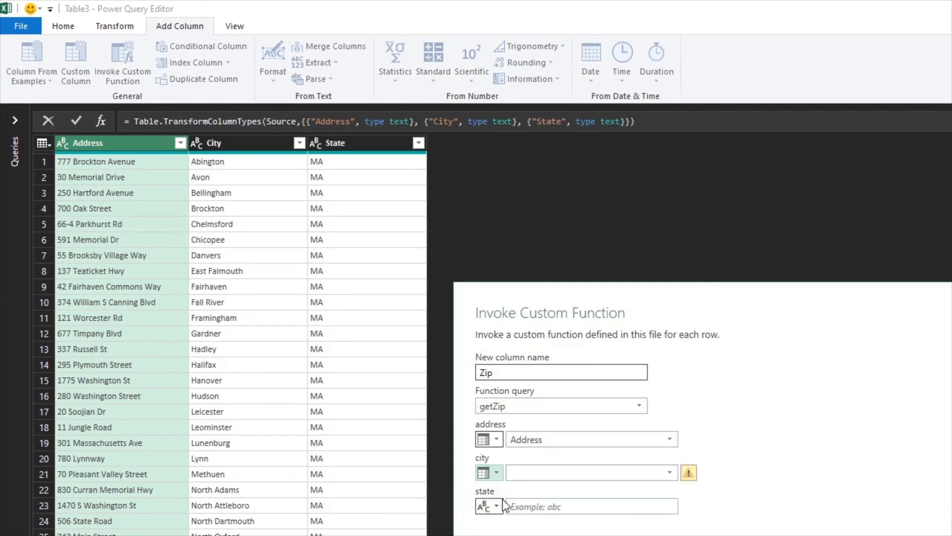
pyautogui.click(498, 505)
pyautogui.click(516, 534)
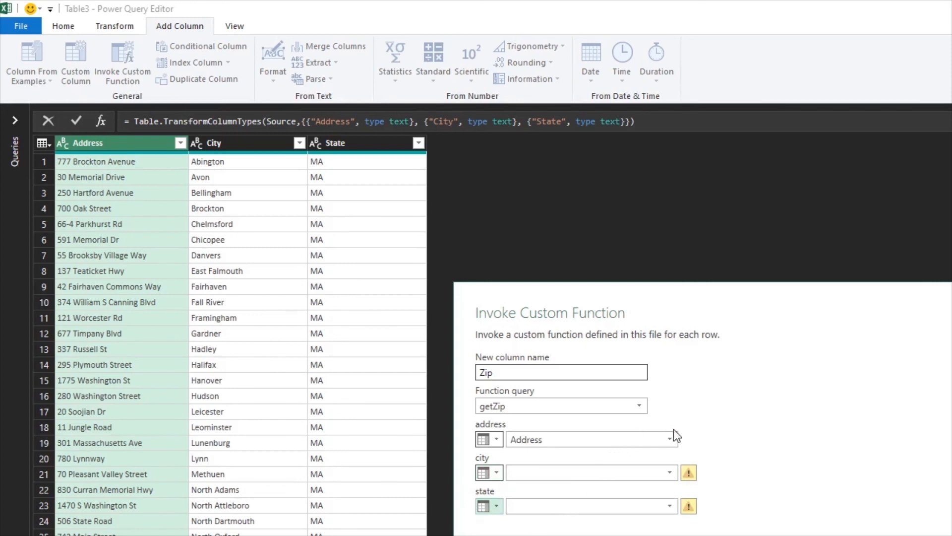
pyautogui.click(668, 474)
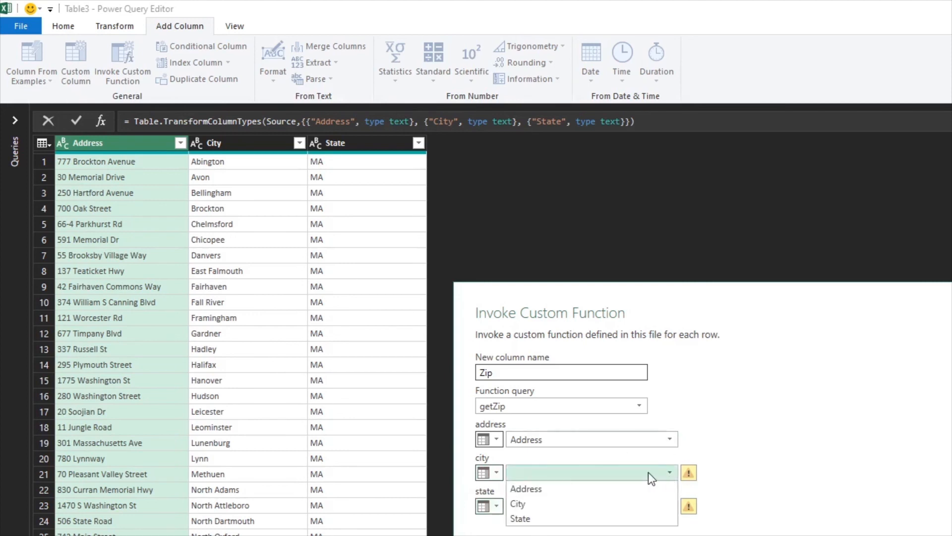
pyautogui.click(518, 503)
pyautogui.click(668, 507)
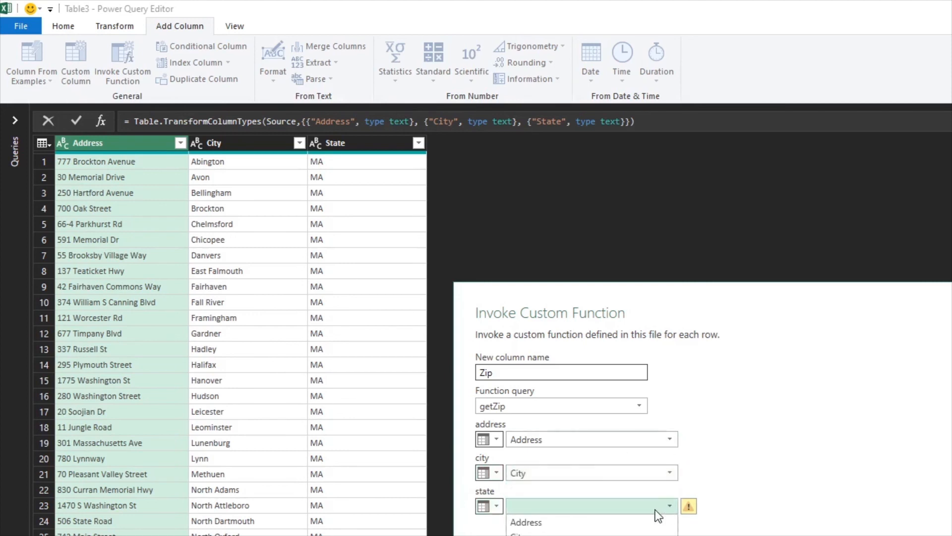
pyautogui.click(520, 535)
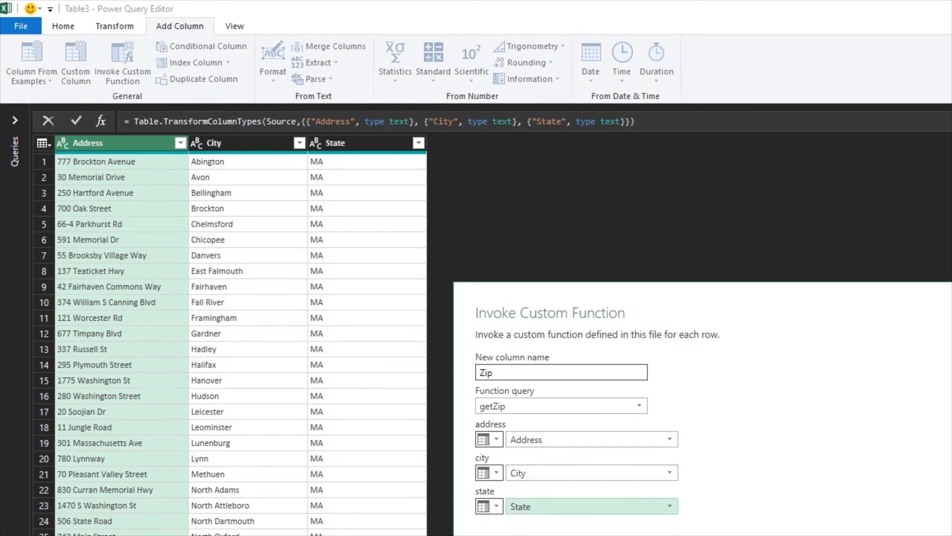
pyautogui.click(866, 535)
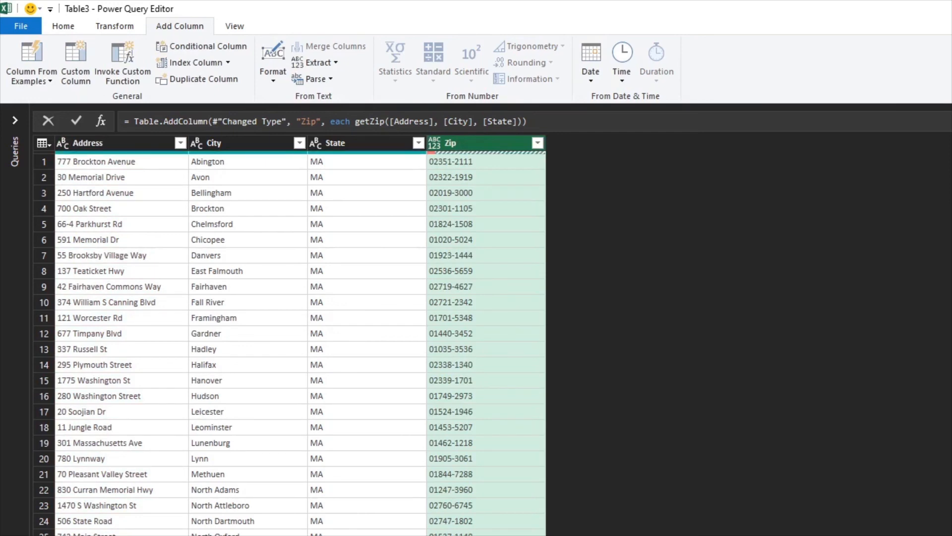
# Scroll through the new Zip column and inspect the rows that return errors and their addresses
pyautogui.scroll(-8, 474, 248)
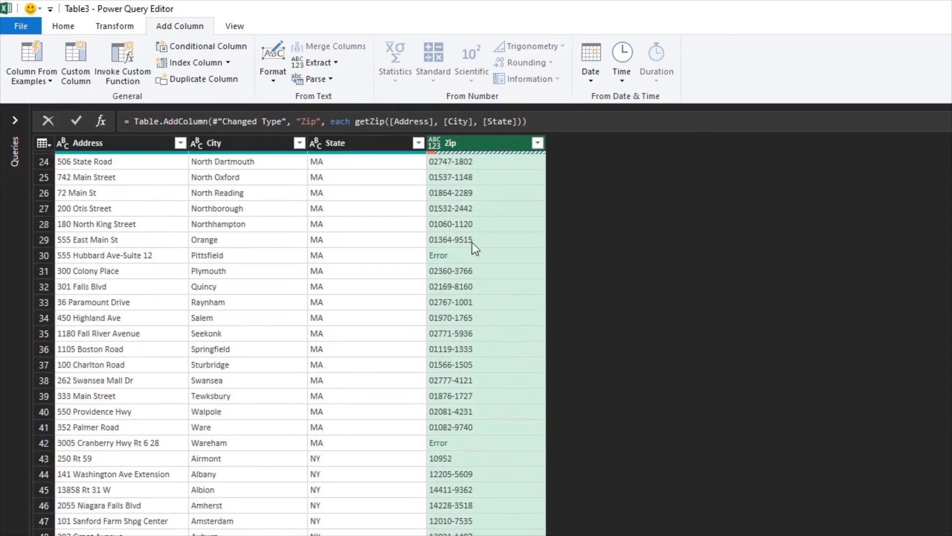
pyautogui.click(465, 261)
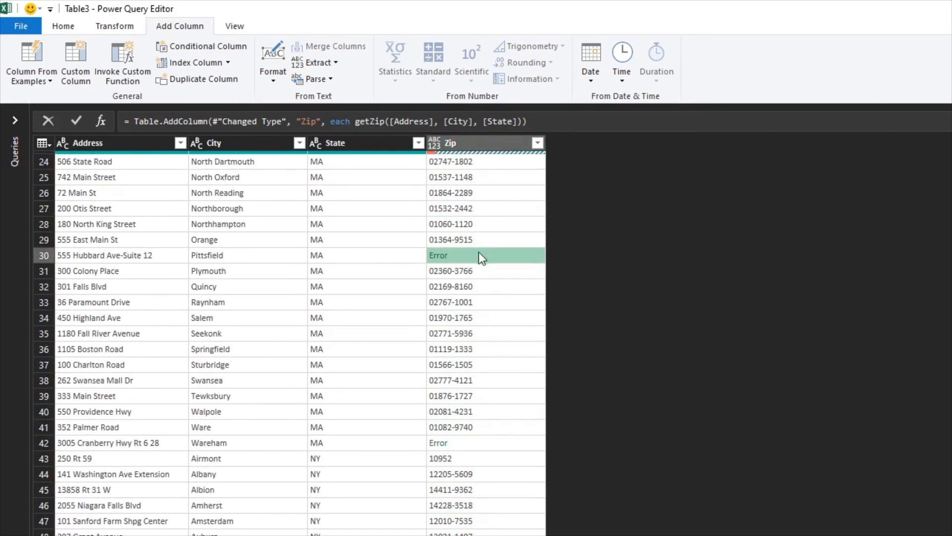
pyautogui.click(154, 256)
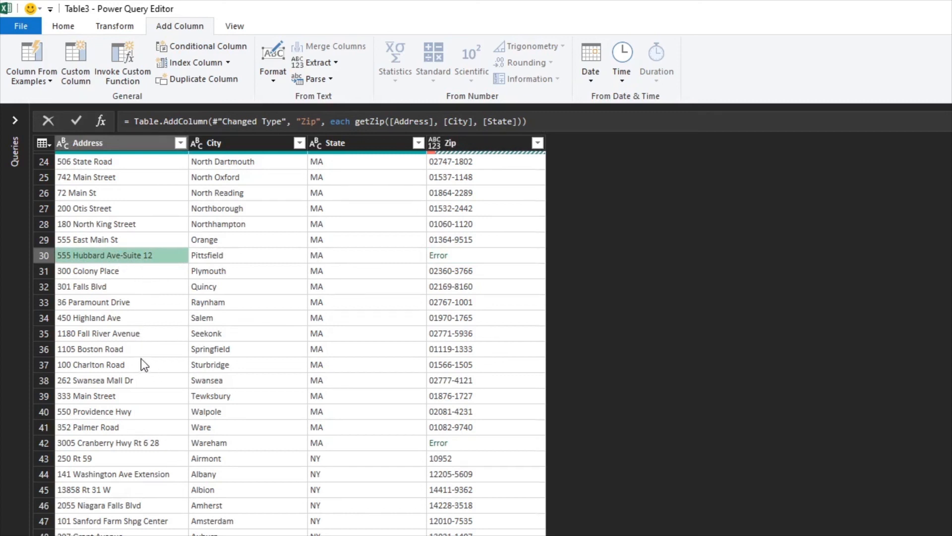
pyautogui.scroll(-2, 141, 359)
pyautogui.scroll(-2, 142, 359)
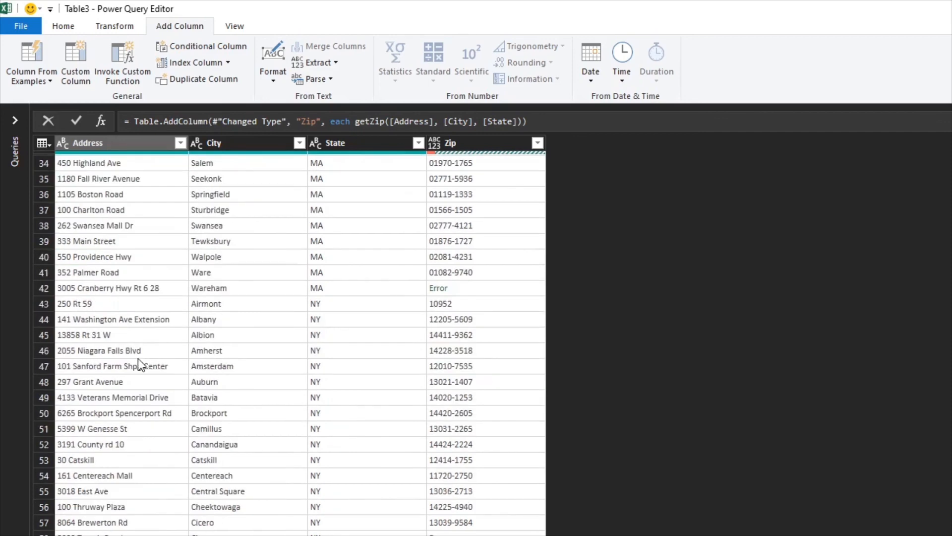
pyautogui.scroll(-2, 138, 358)
pyautogui.scroll(-2, 132, 371)
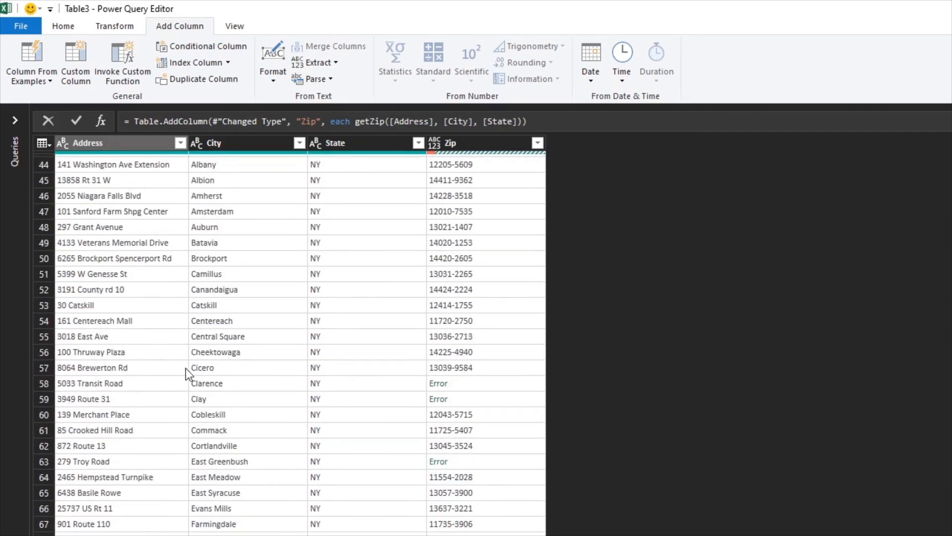
pyautogui.scroll(15, 165, 383)
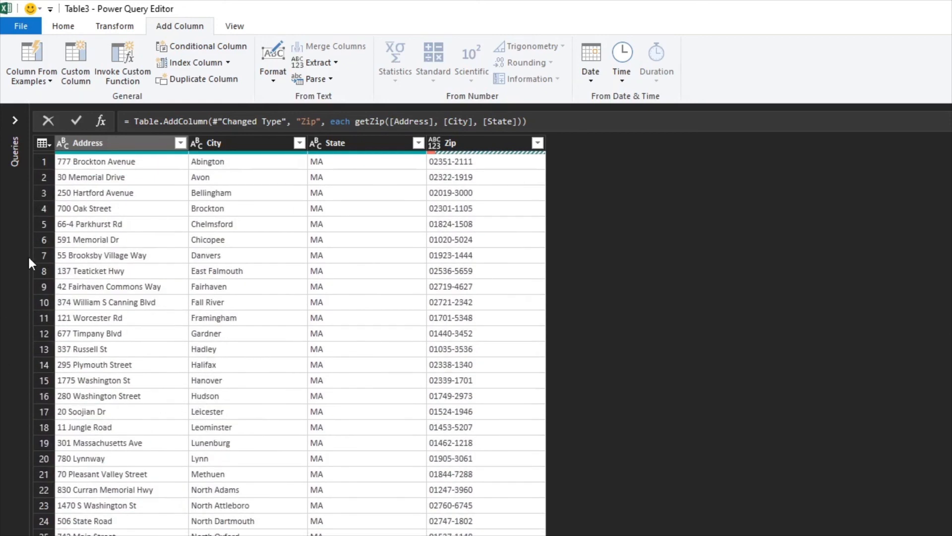
# Close the editor and load the query as a table into a new worksheet
pyautogui.click(52, 24)
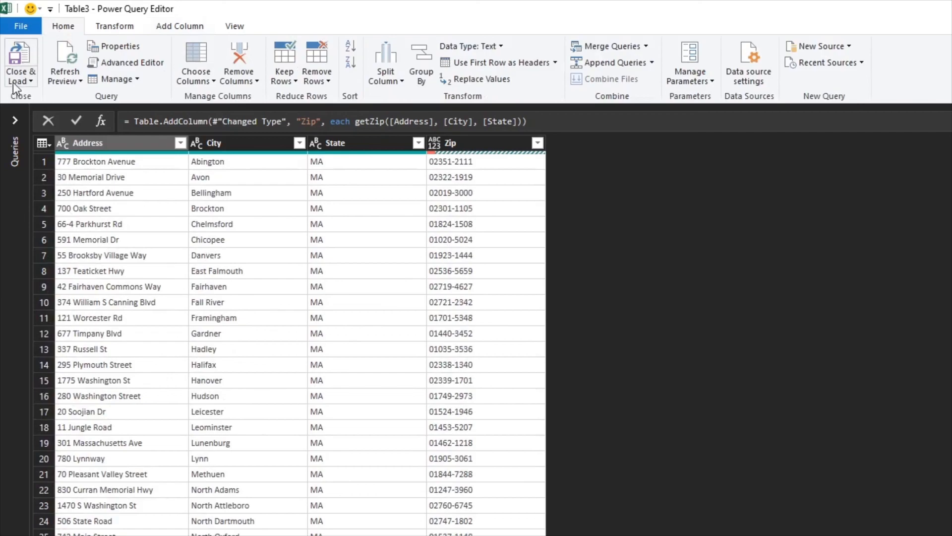
pyautogui.click(13, 82)
pyautogui.click(64, 117)
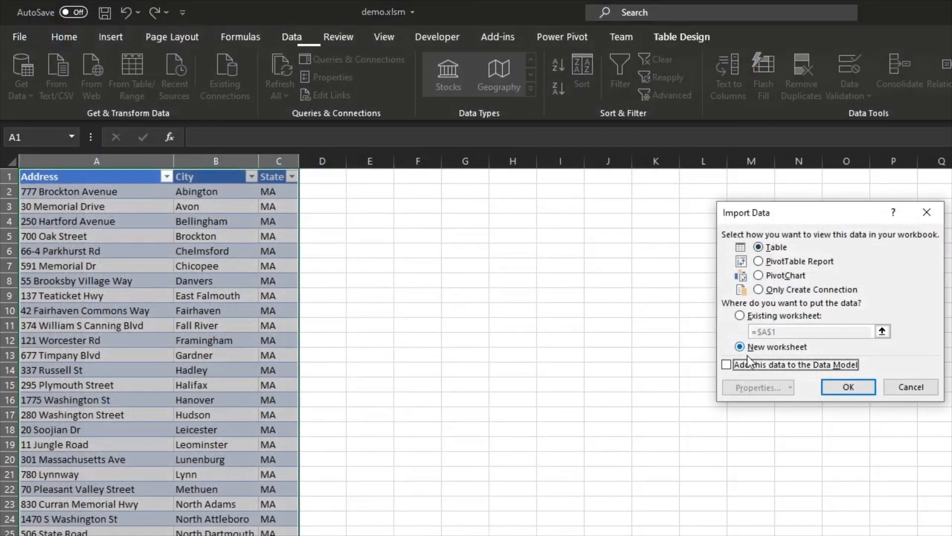
pyautogui.click(838, 391)
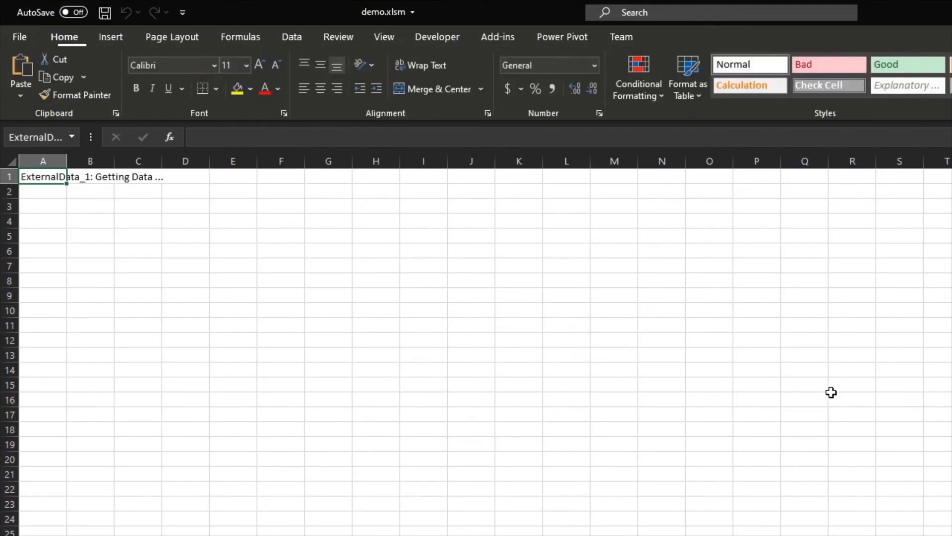